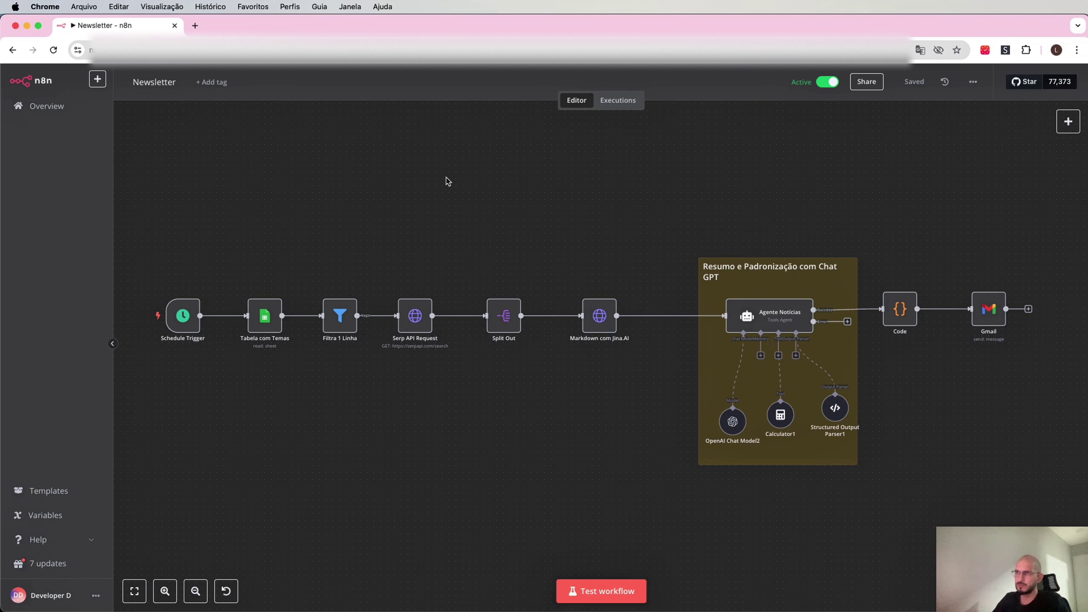
Step: Examine the Newsletter workflow node by node, from the Schedule Trigger through the Agente Notícias section to Gmail
left_click_drag(229, 227, 311, 418)
left_click(311, 418)
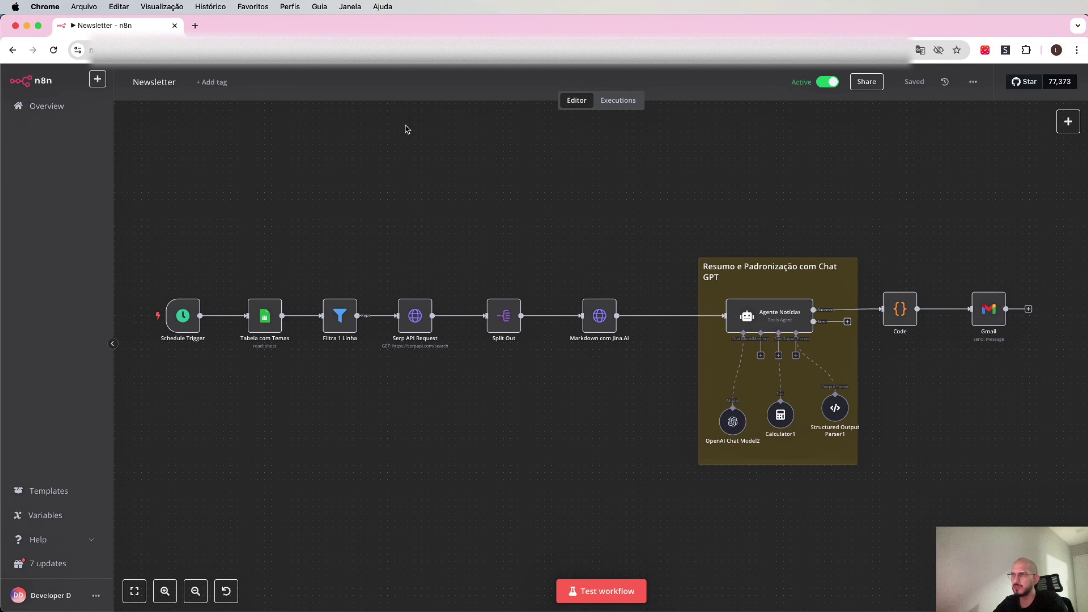
left_click_drag(303, 240, 376, 406)
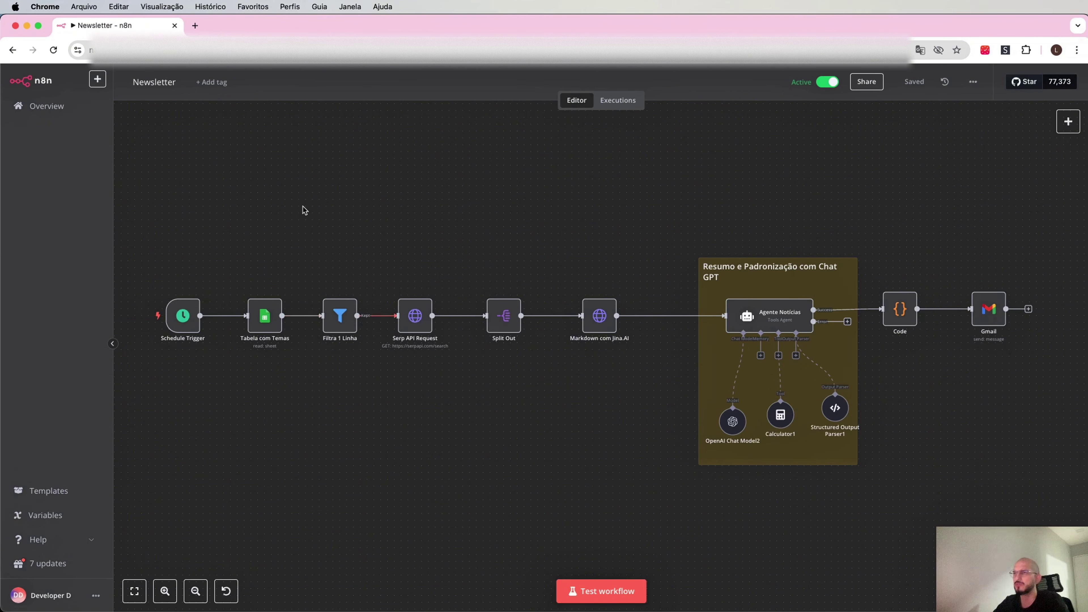
left_click_drag(376, 217, 448, 395)
left_click(476, 220)
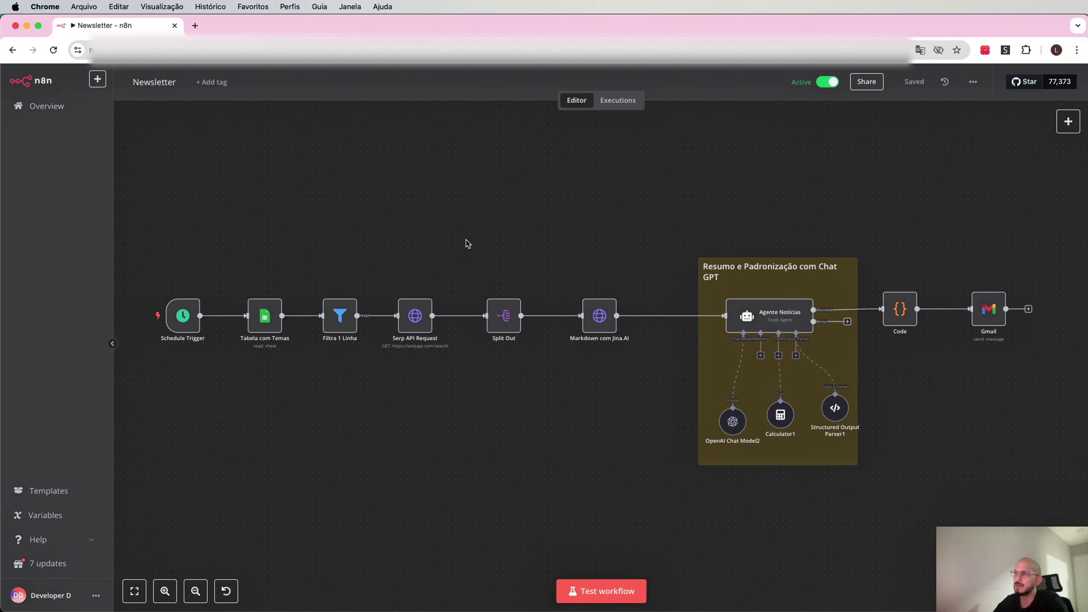
left_click_drag(467, 240, 536, 381)
left_click(558, 413)
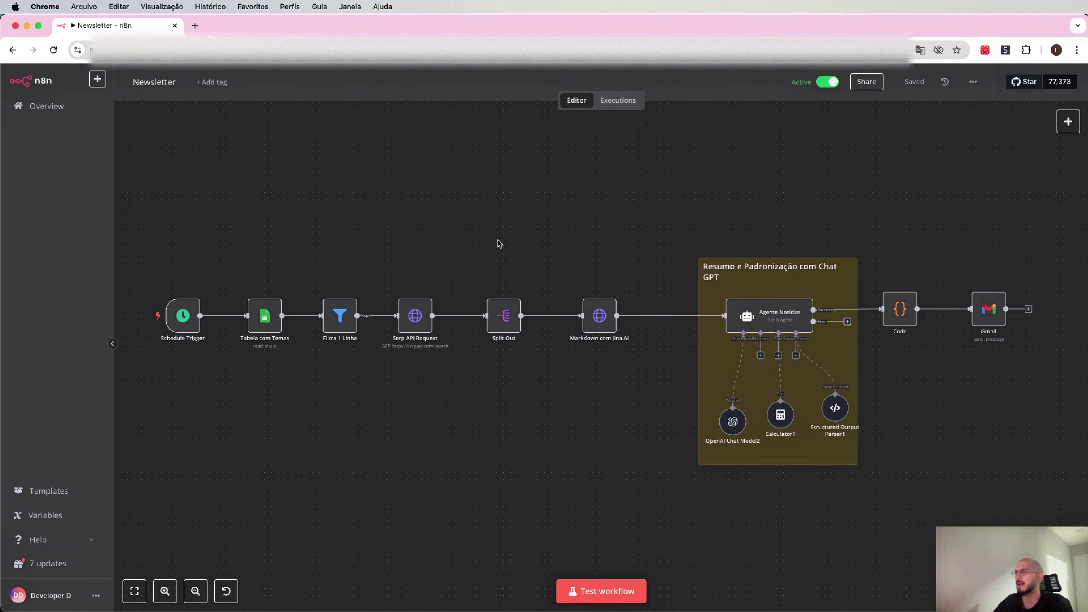
scroll(502, 260, "right", 3)
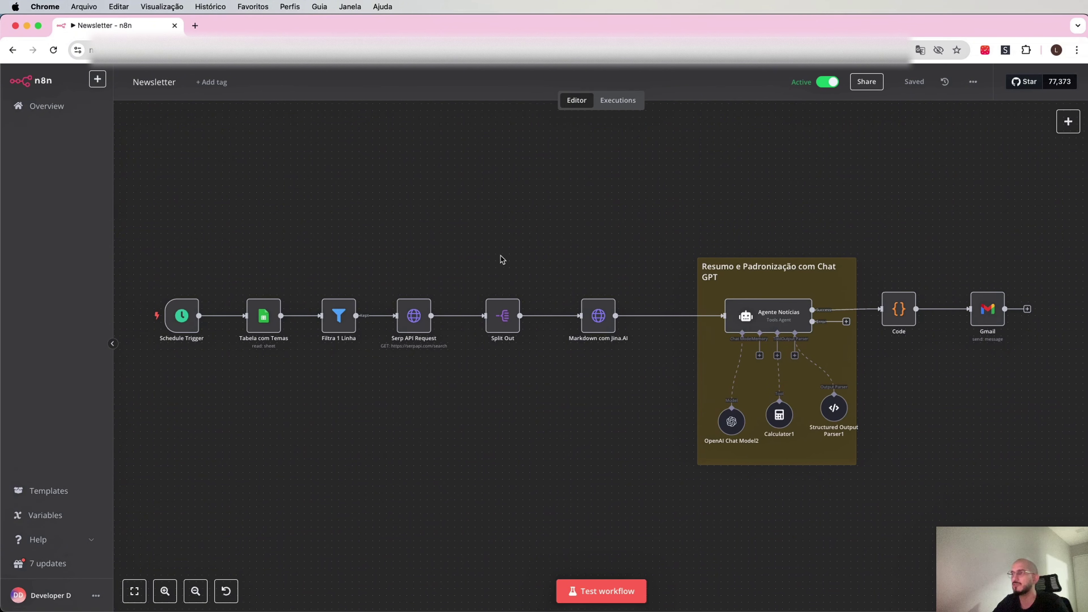
scroll(503, 260, "right", 2)
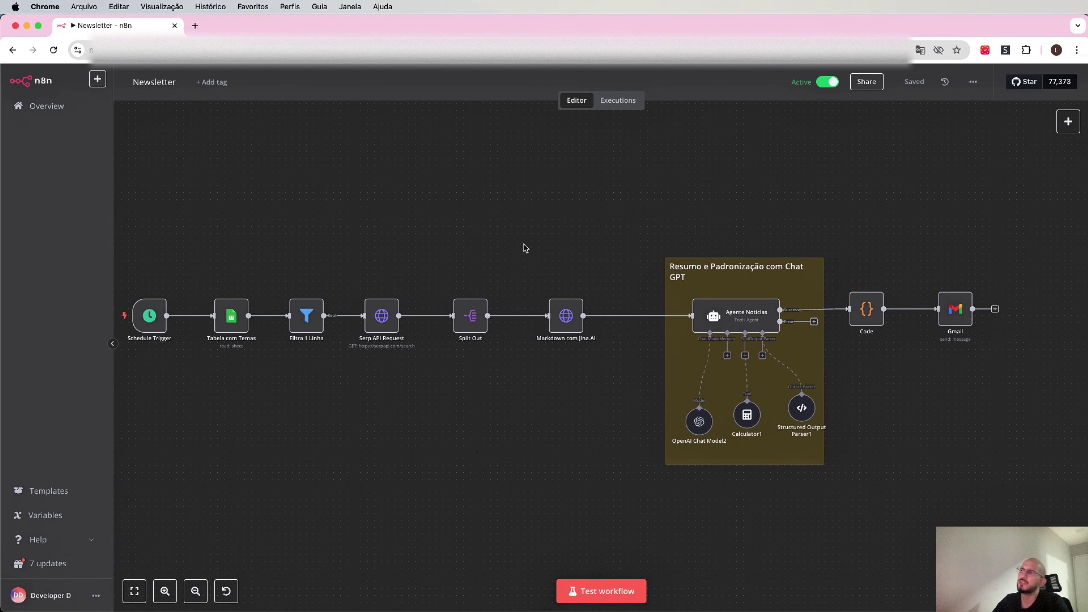
left_click_drag(524, 245, 629, 454)
left_click(629, 455)
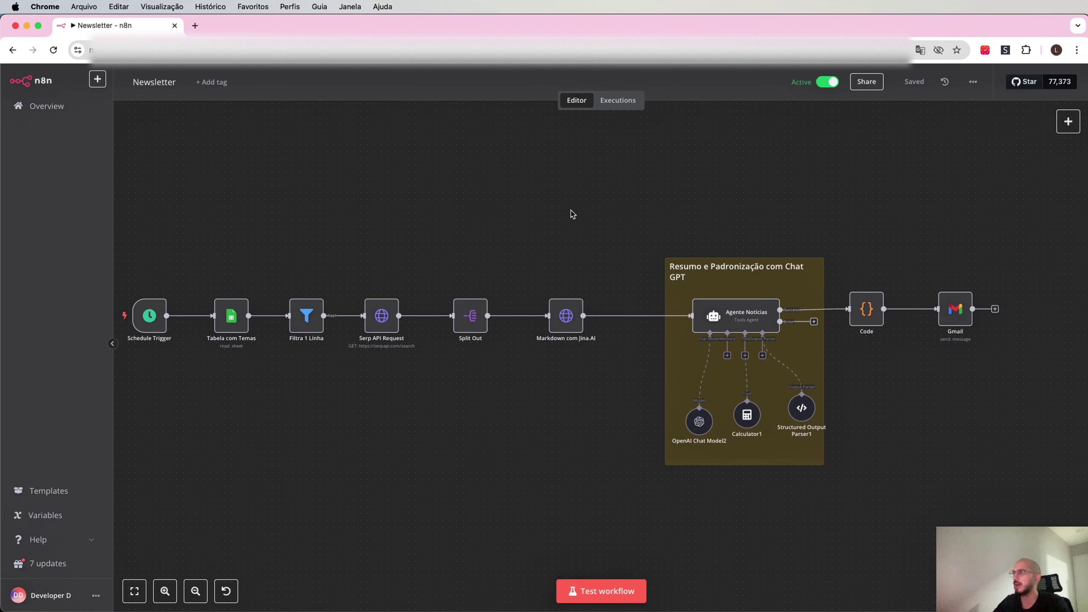
scroll(571, 210, "right", 5)
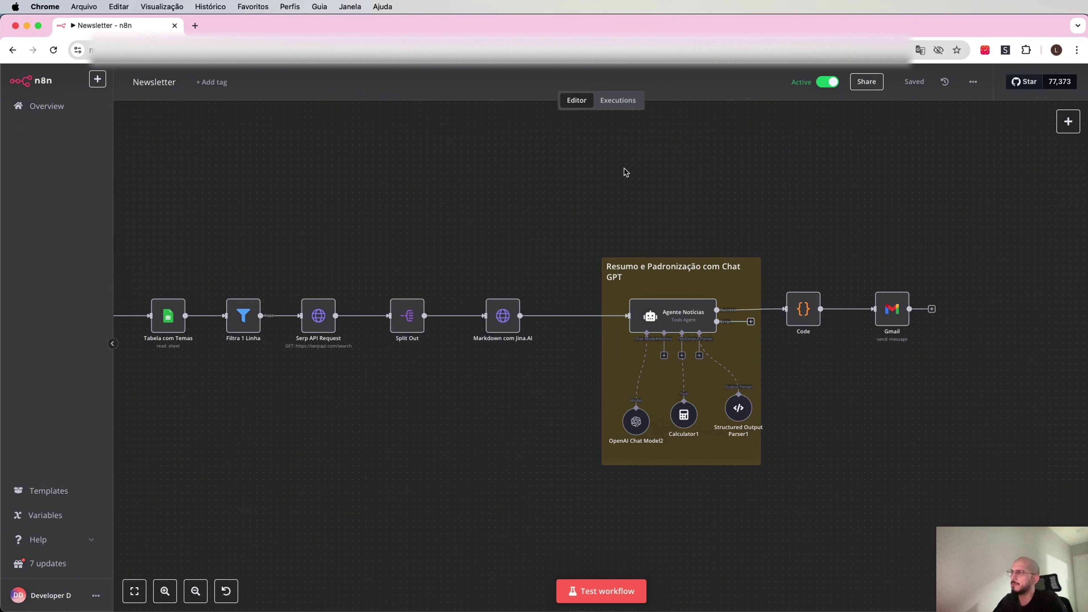
scroll(624, 169, "right", 2)
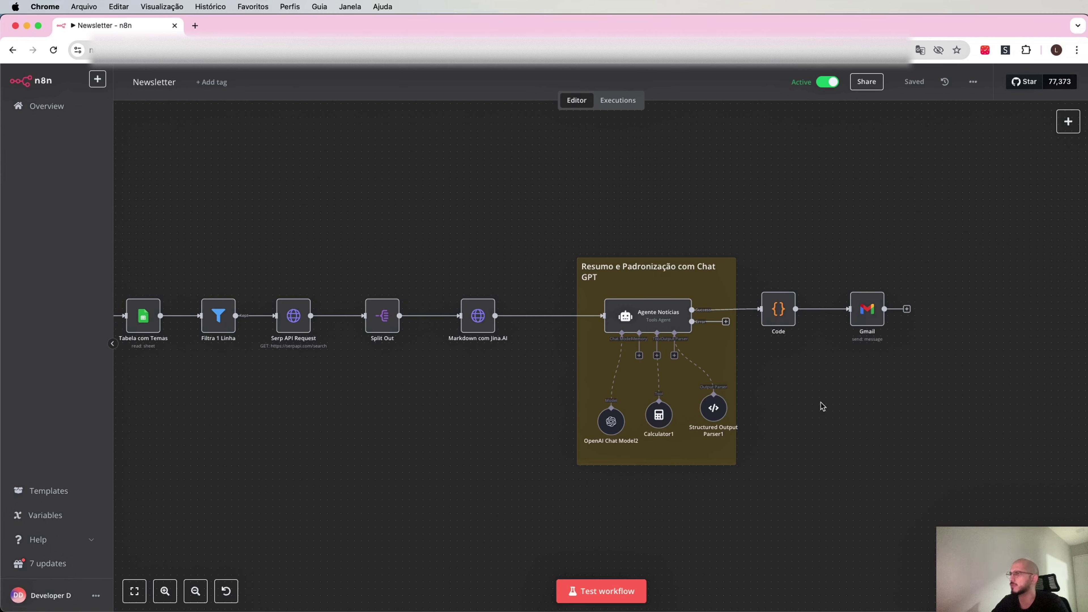
scroll(822, 403, "left", 5)
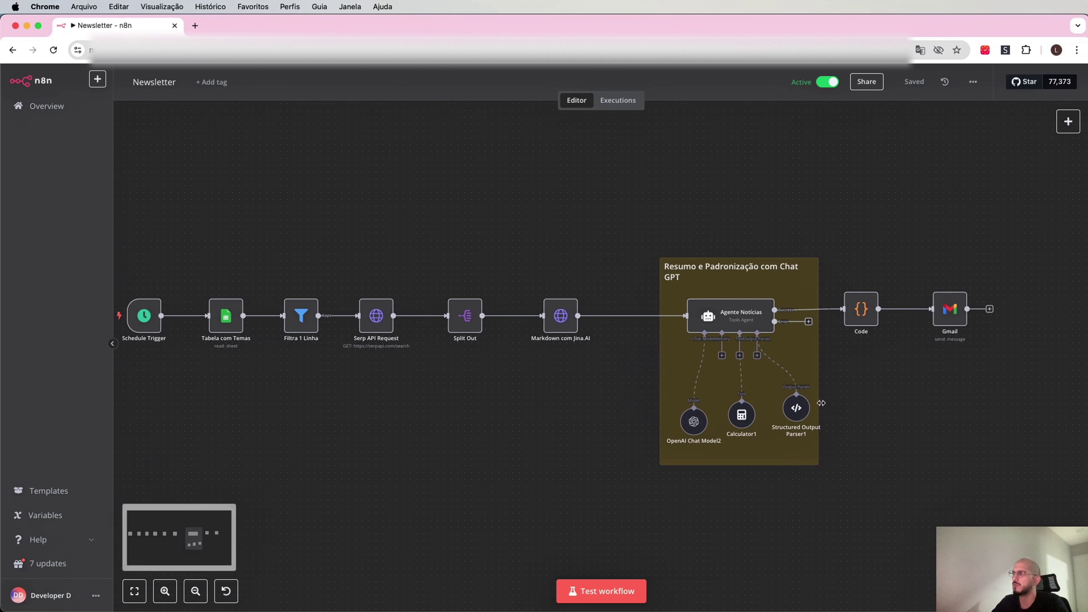
scroll(822, 402, "left", 3)
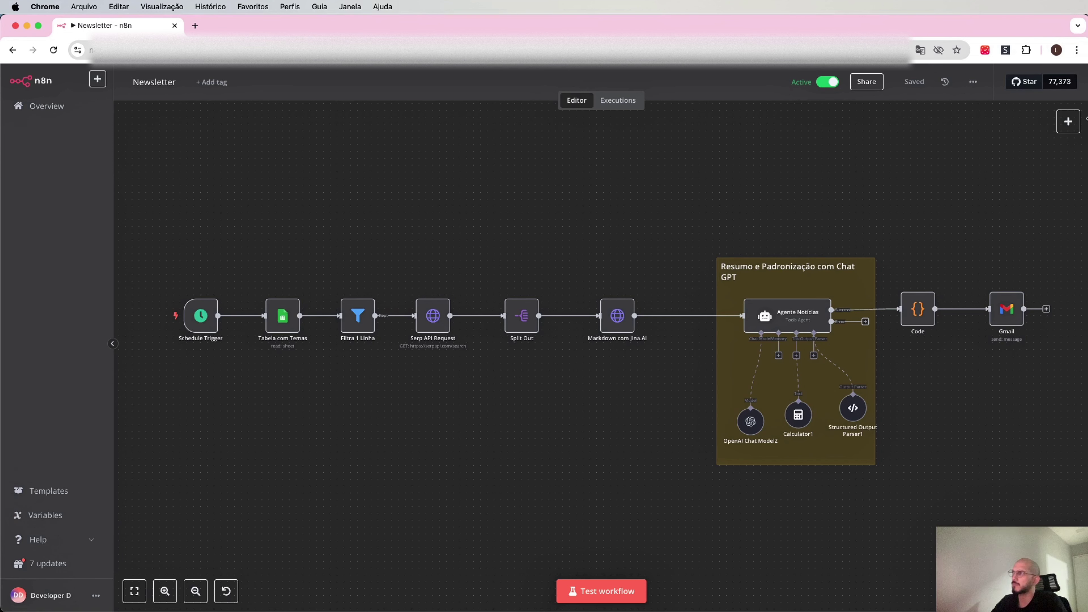
Step: Search the node library for "sch" and for Google Sheets, and open the list of Google Sheets actions
left_click(1069, 124)
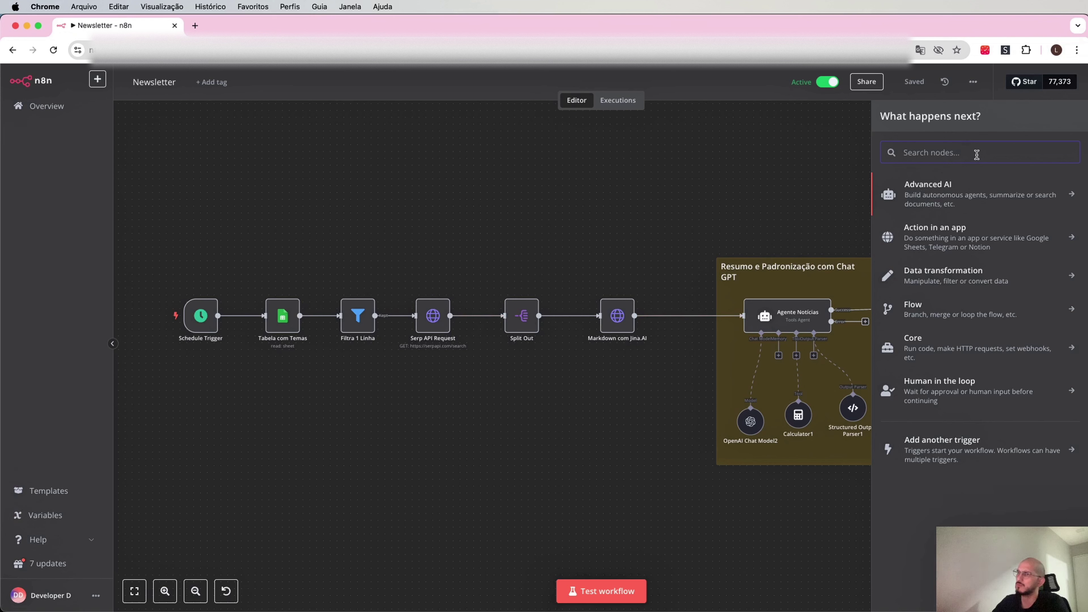
type("sch")
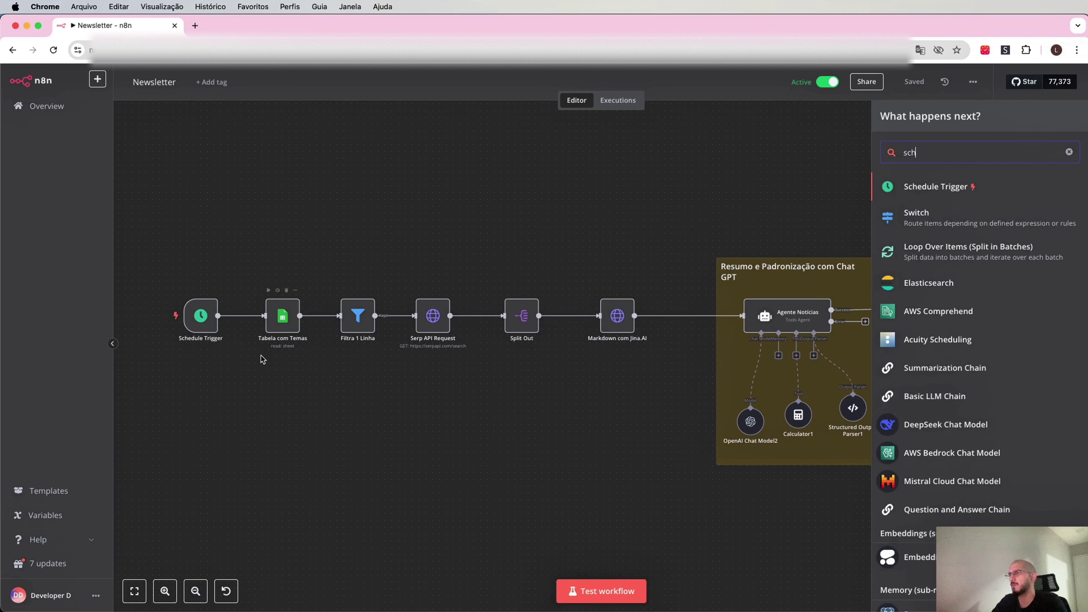
double_click(945, 154)
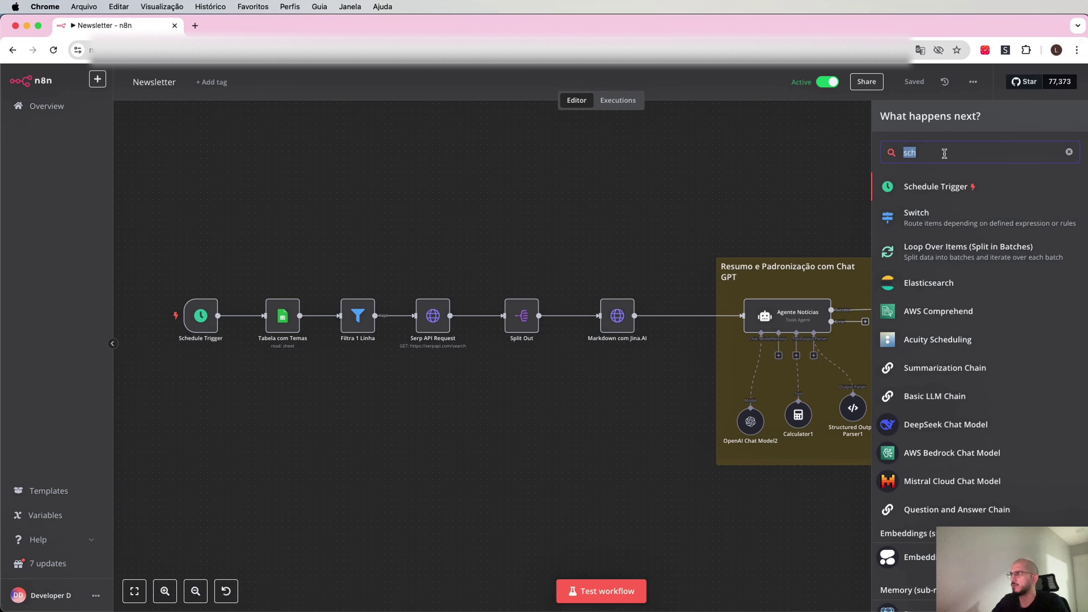
type("goog")
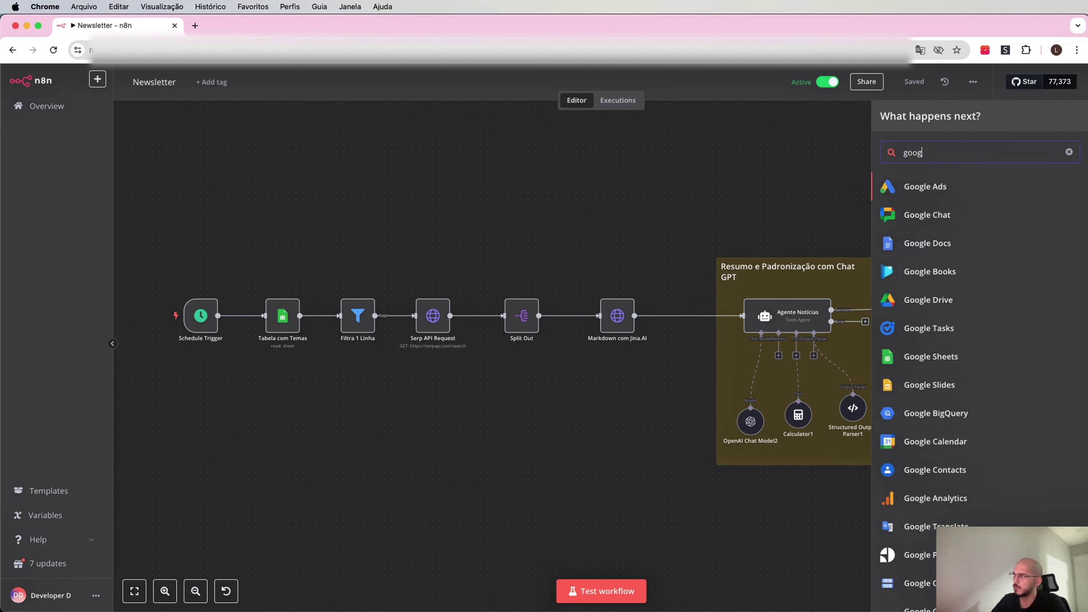
type("le")
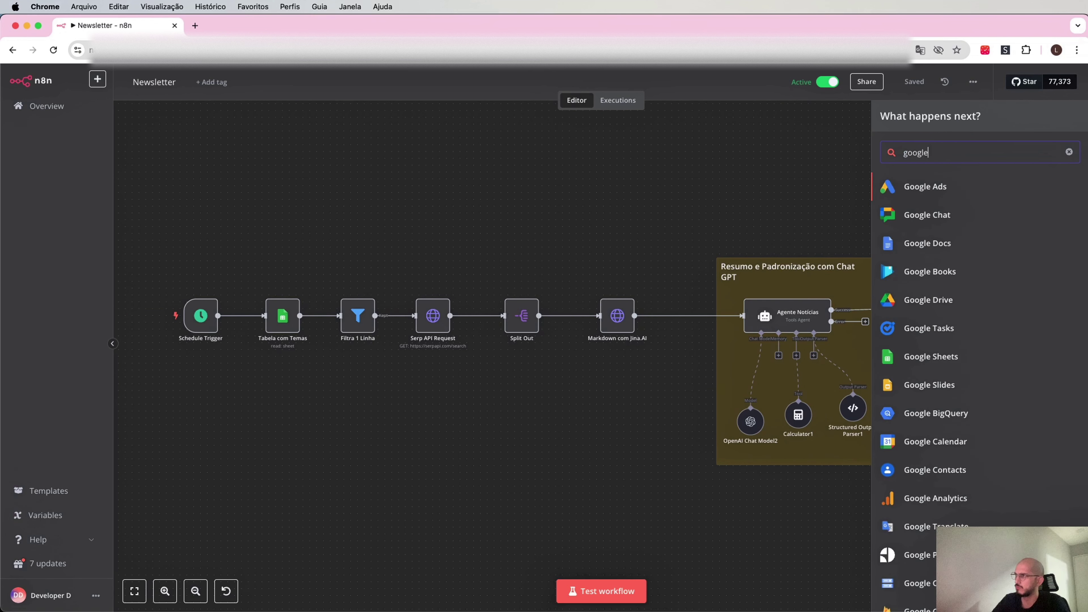
type(" sheet")
left_click(956, 194)
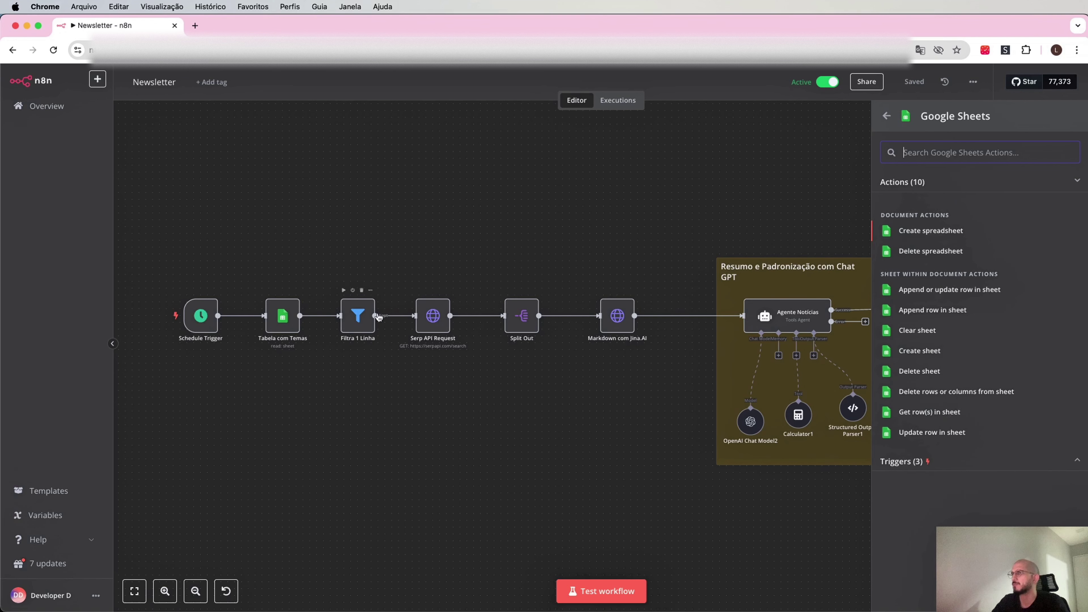
Step: Return from the Google Sheets actions to the full node library and search it for "filter"
type("folha")
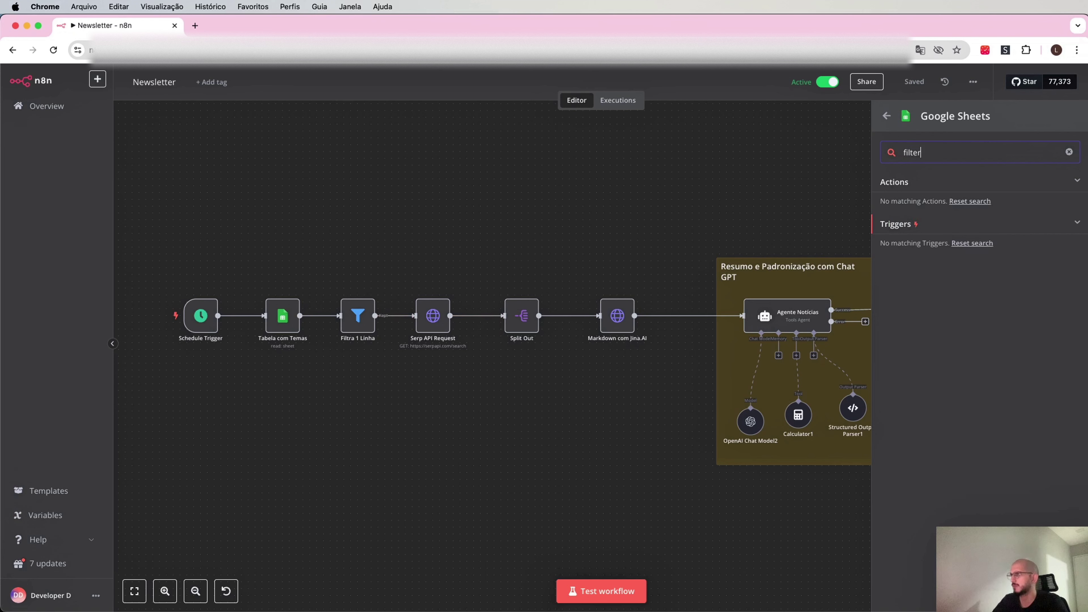
key("BackSpace")
key("BackSpace")
key("BackSpace")
key("BackSpace")
key("BackSpace")
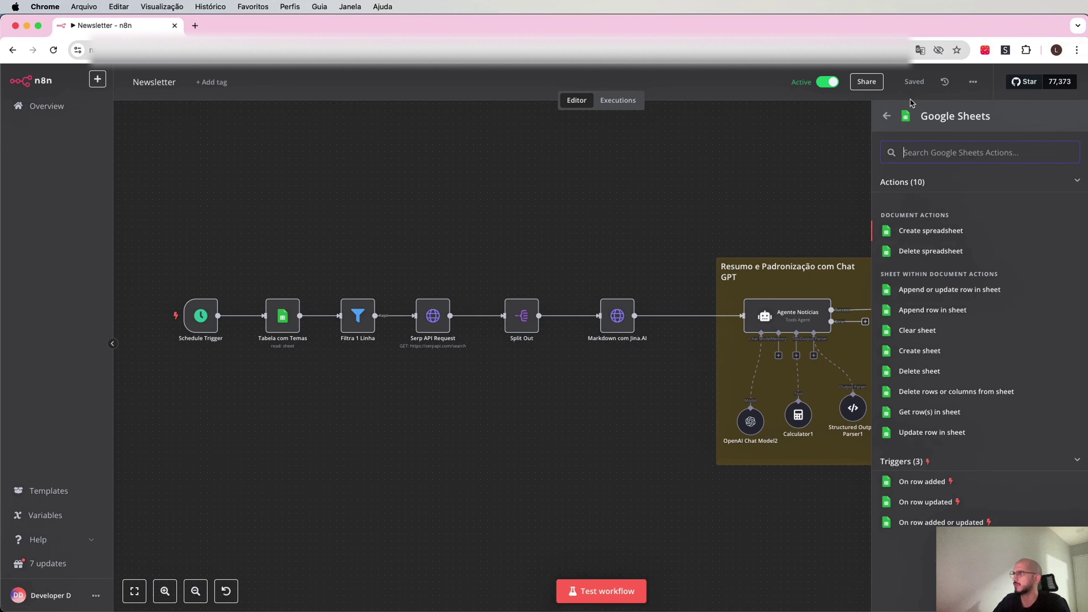
left_click(887, 115)
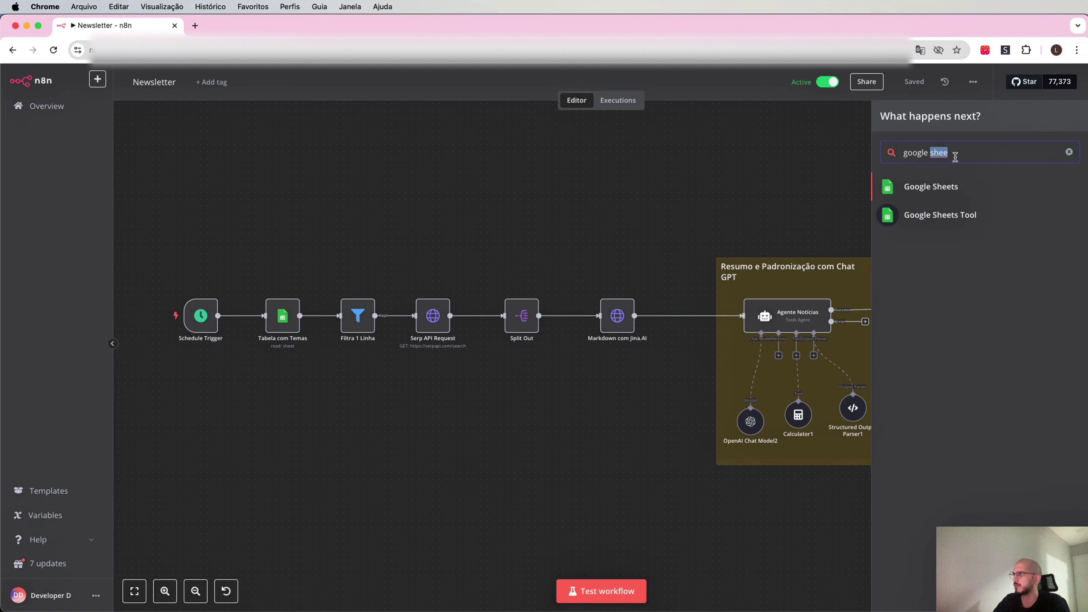
triple_click(955, 156)
type("filter")
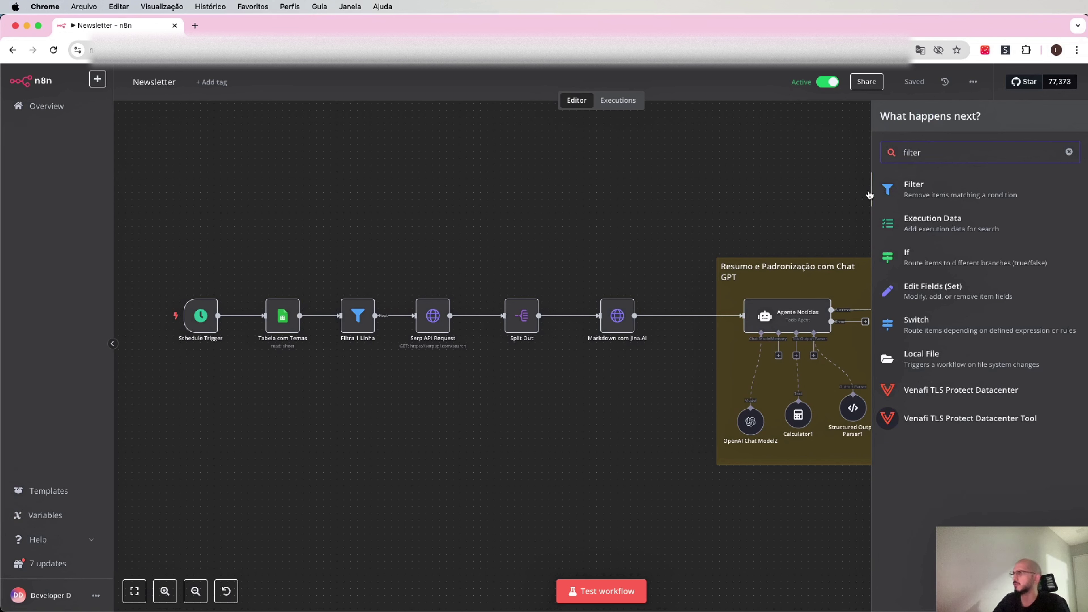
Step: Search the node library for "http" and "split out", and close the library without adding a node
triple_click(950, 154)
type("http")
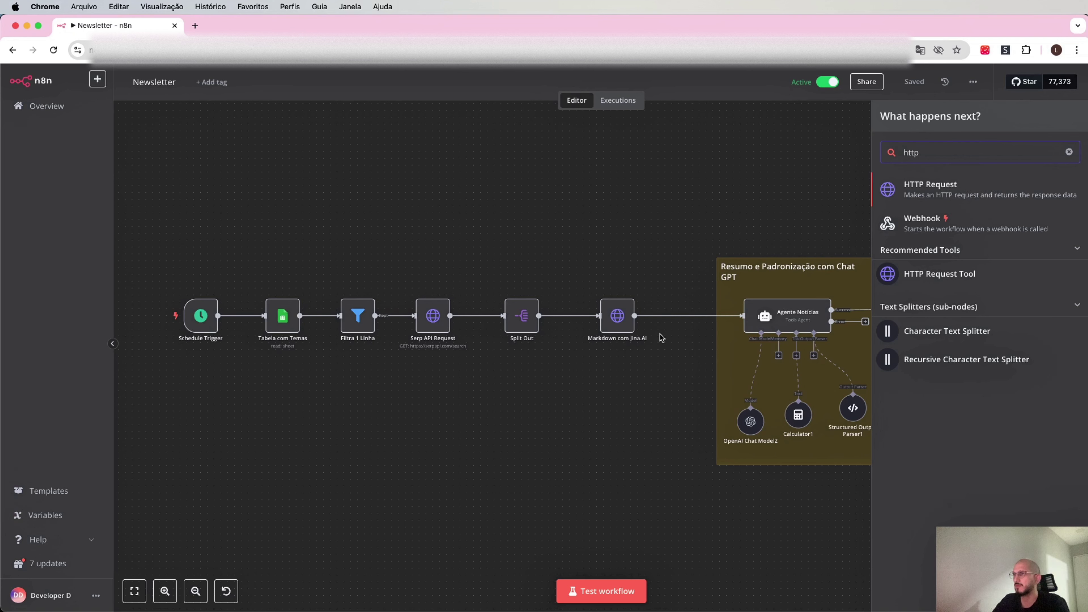
double_click(961, 156)
type("split ou")
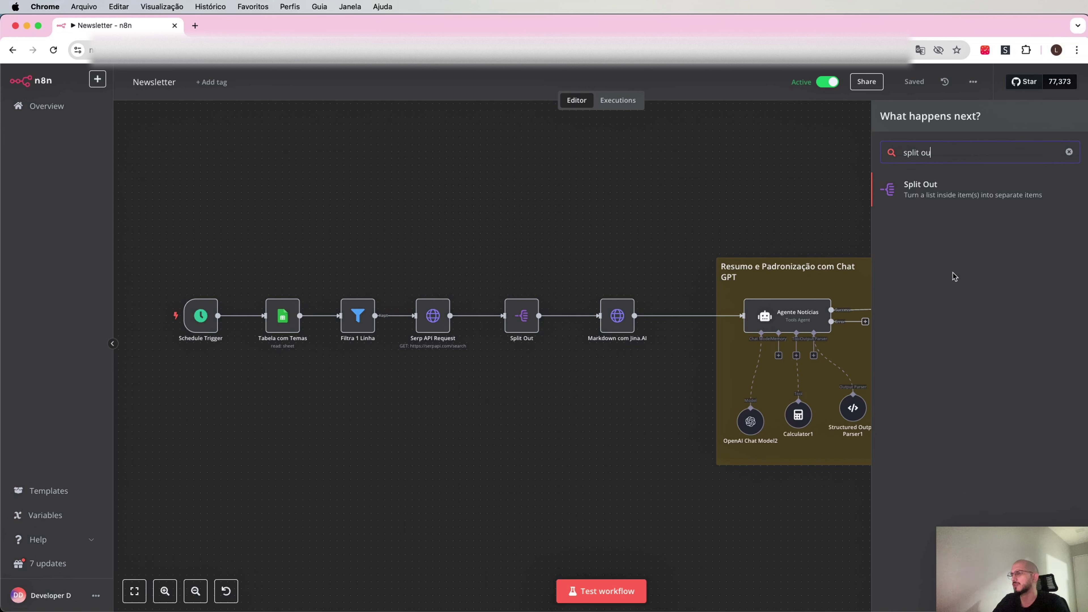
double_click(946, 151)
key("BackSpace")
key("BackSpace")
key("BackSpace")
key("BackSpace")
key("BackSpace")
key("BackSpace")
key("BackSpace")
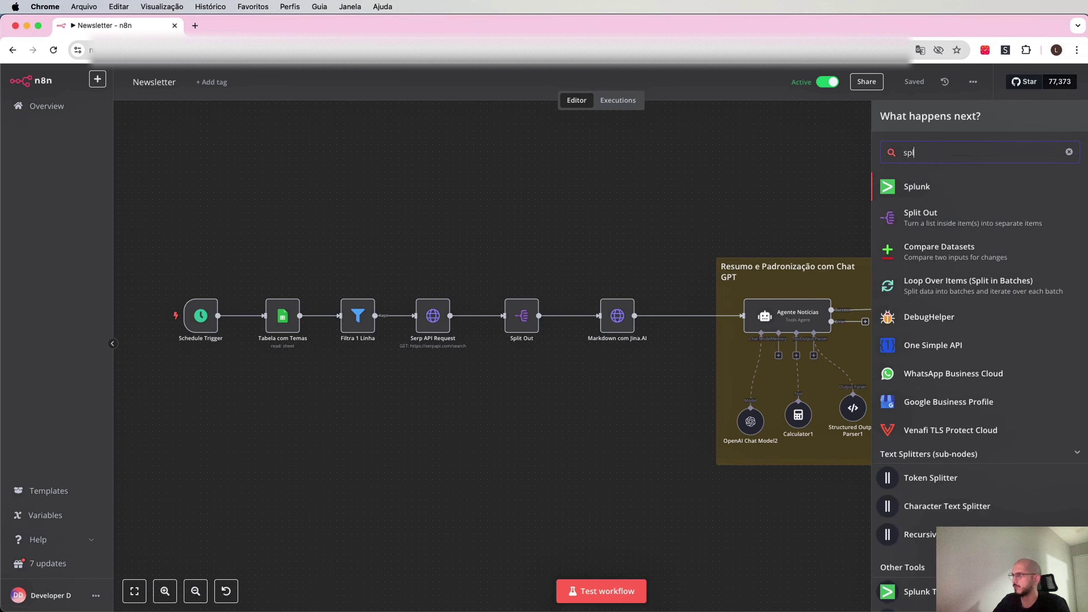
left_click(720, 148)
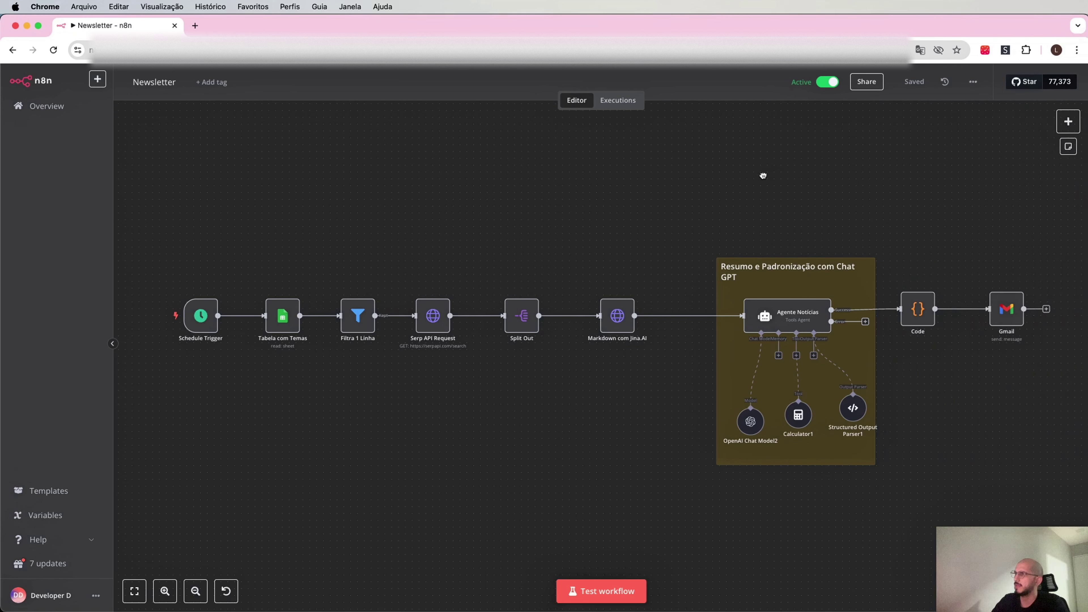
Step: Find the AI Agent node by searching for "agent", add it to the canvas, and delete it again
scroll(694, 175, "right", 4)
left_click(1079, 121)
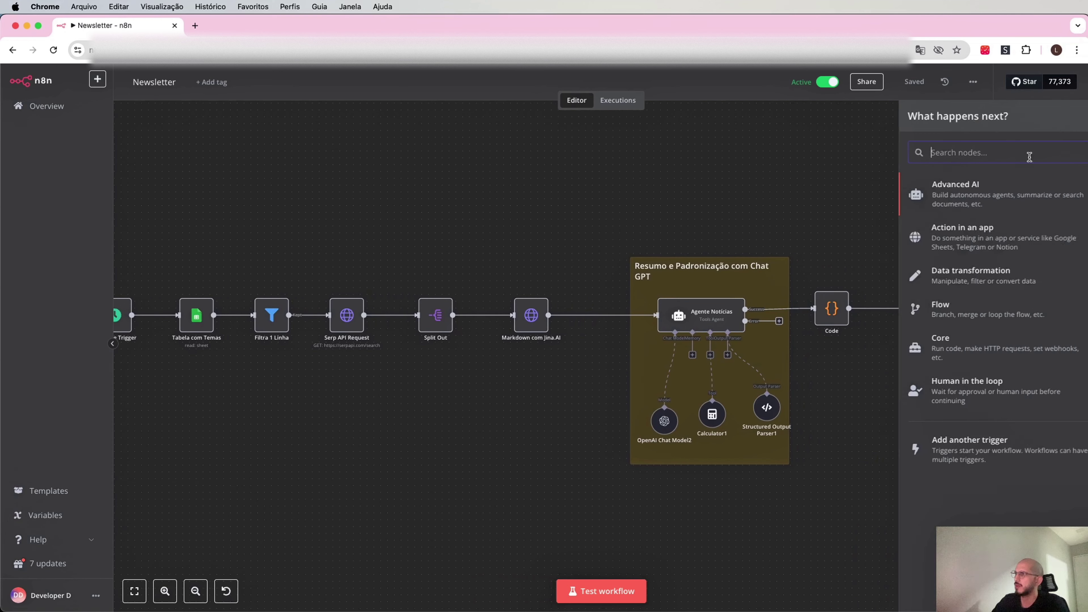
type("agent")
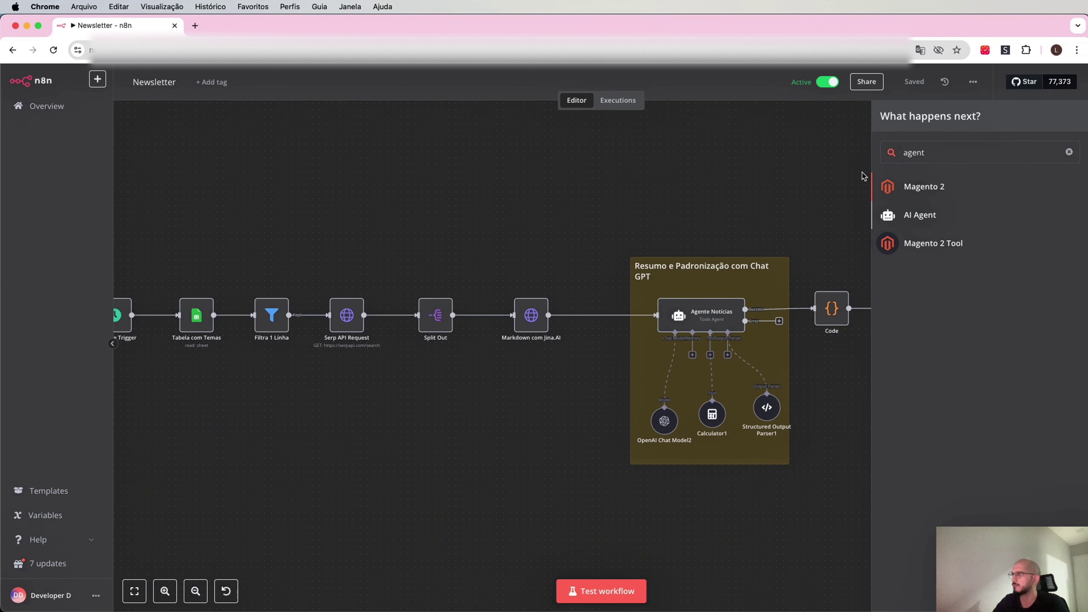
key("Return")
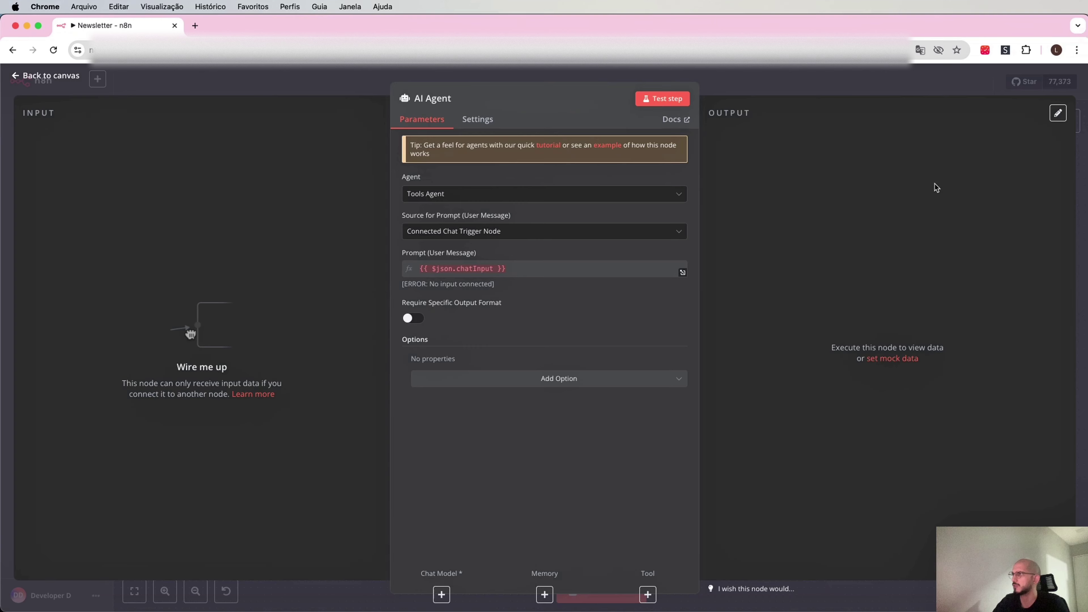
left_click(744, 72)
key("Delete")
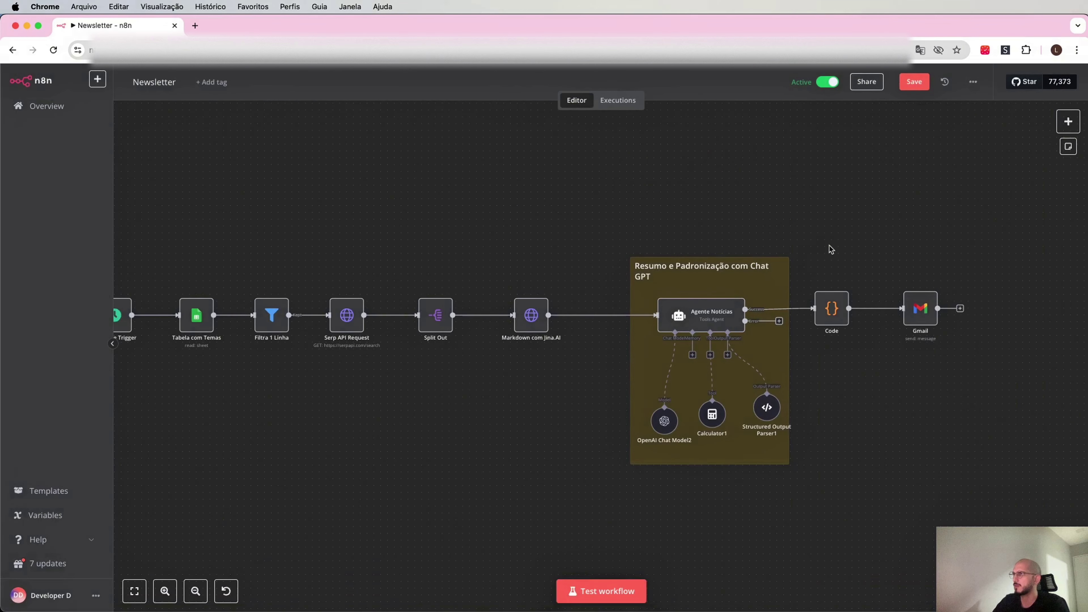
Step: Find the Code node by searching for "code", add it to the canvas, and remove it again
left_click(1068, 122)
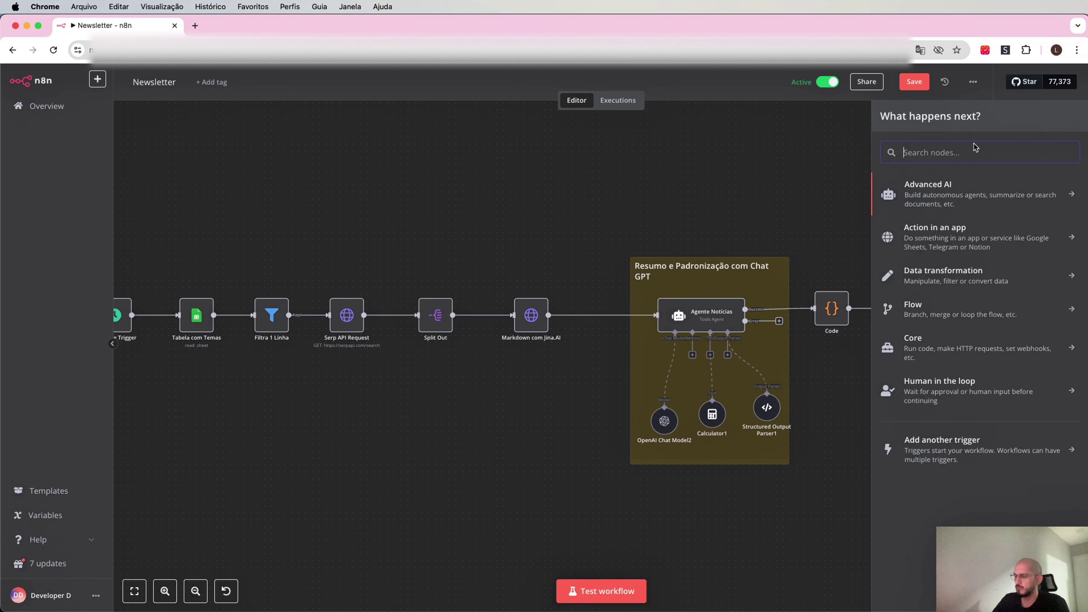
type("code")
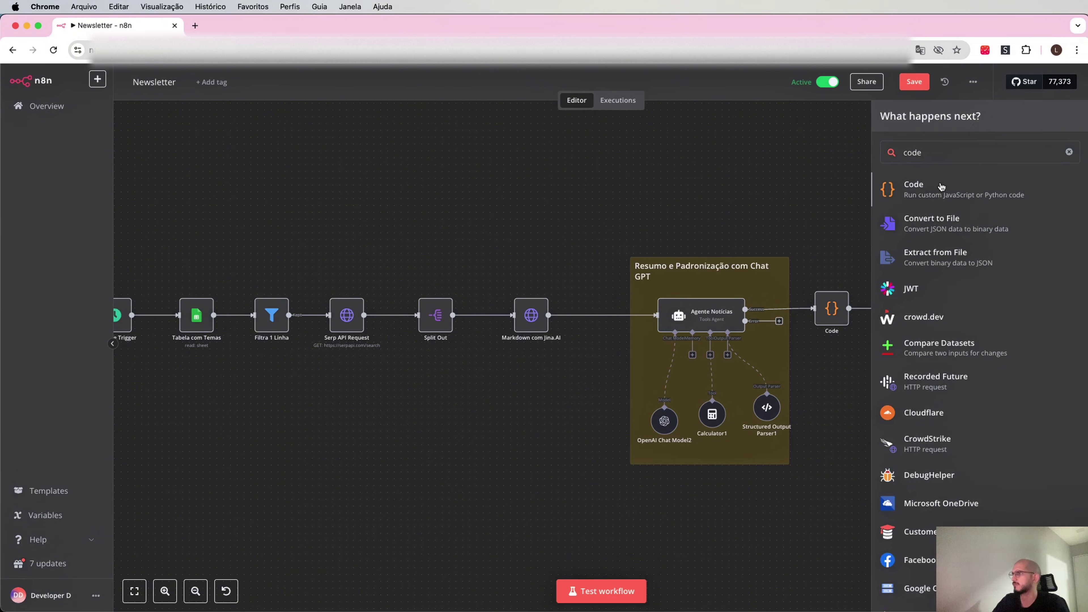
left_click(941, 186)
key("super+a")
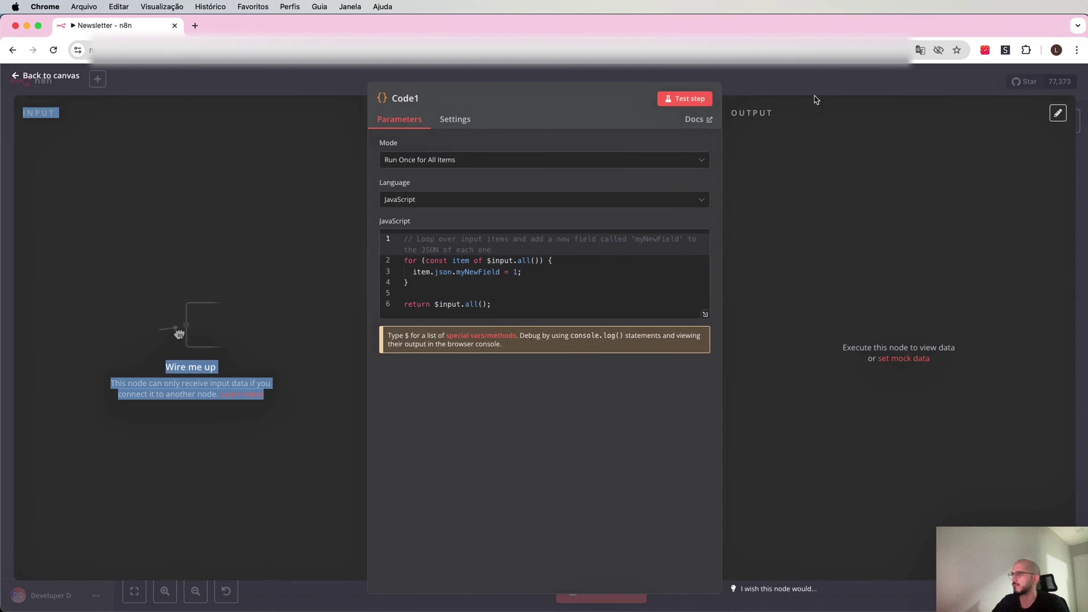
left_click(775, 73)
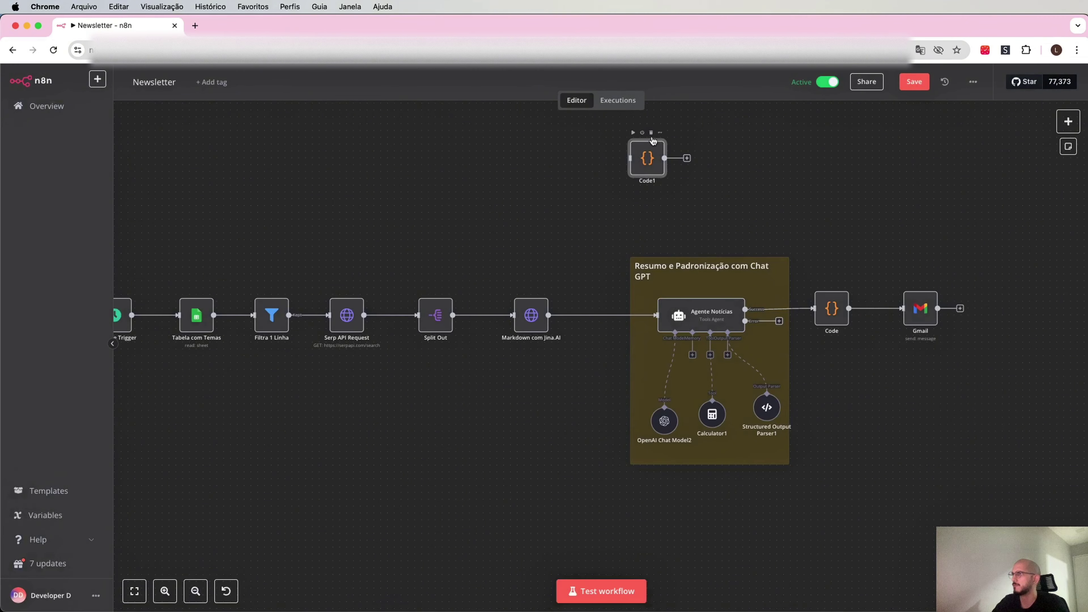
left_click(655, 138)
Step: Search the node library for "gmail"
left_click(1068, 121)
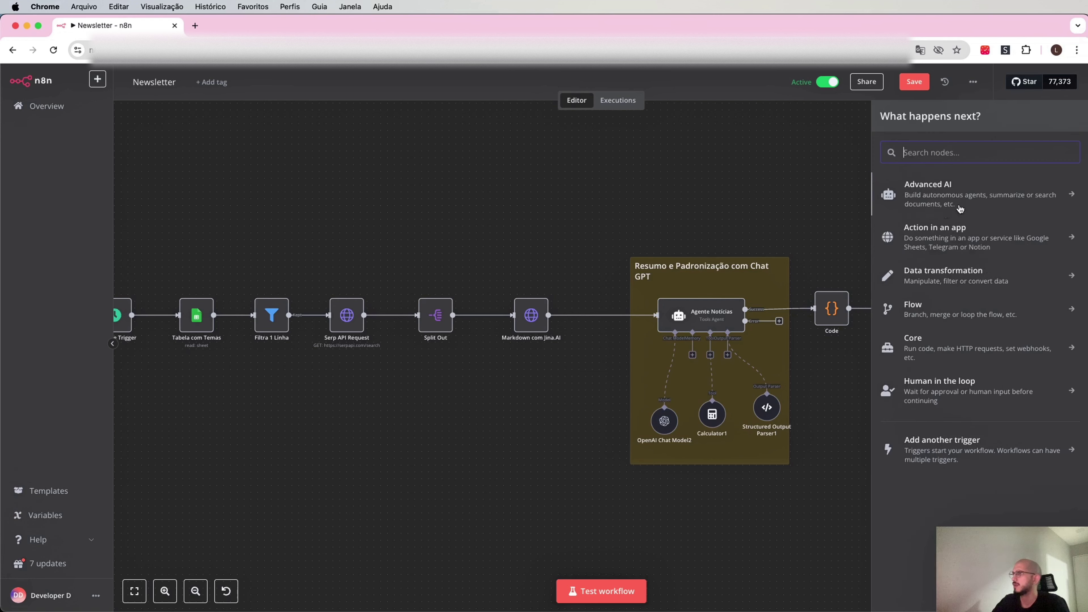
type("gmail")
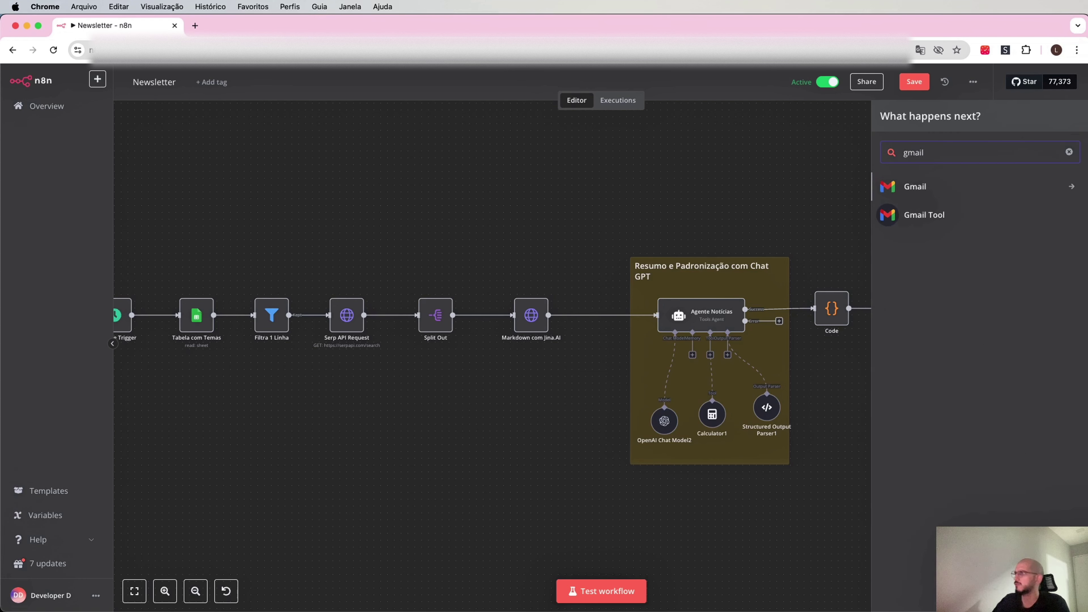
Step: Browse the Gmail node's message actions, choose Send a message, and save the Newsletter workflow
left_click(1055, 191)
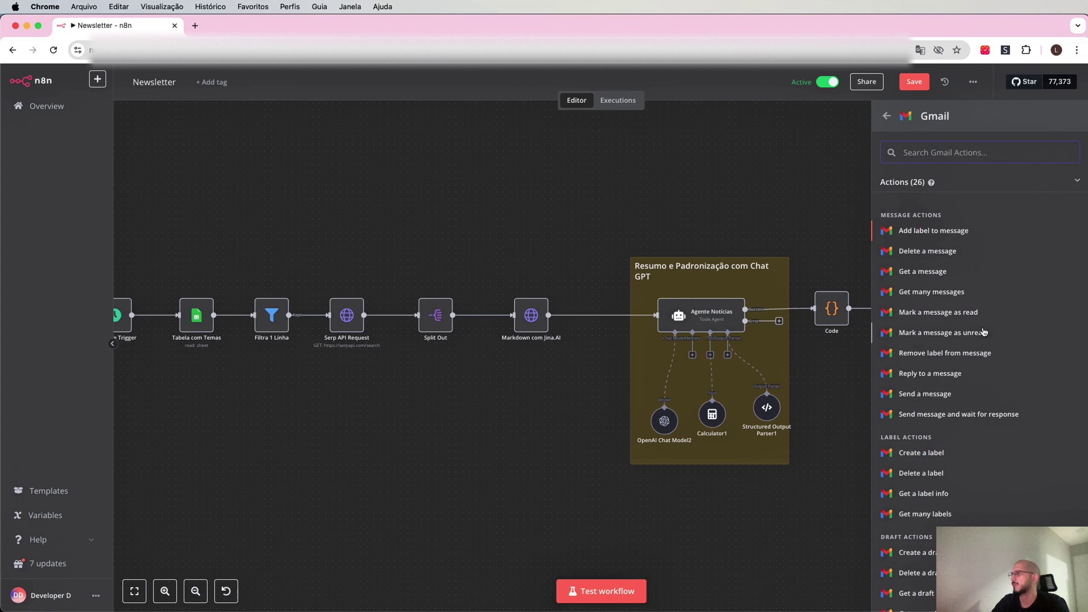
scroll(959, 296, "down", 5)
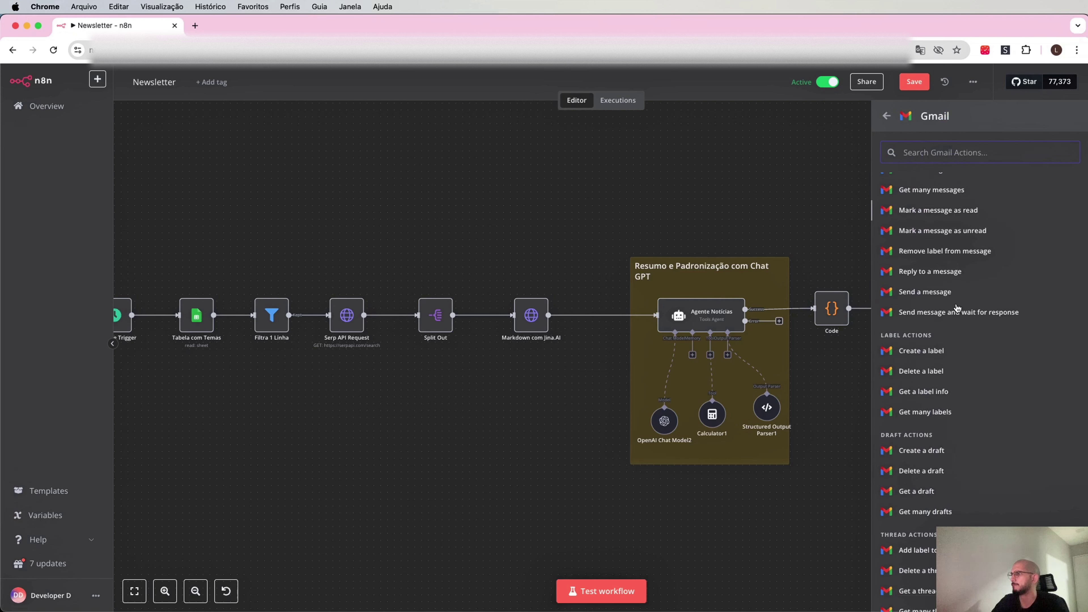
scroll(958, 307, "up", 5)
scroll(958, 308, "down", 1)
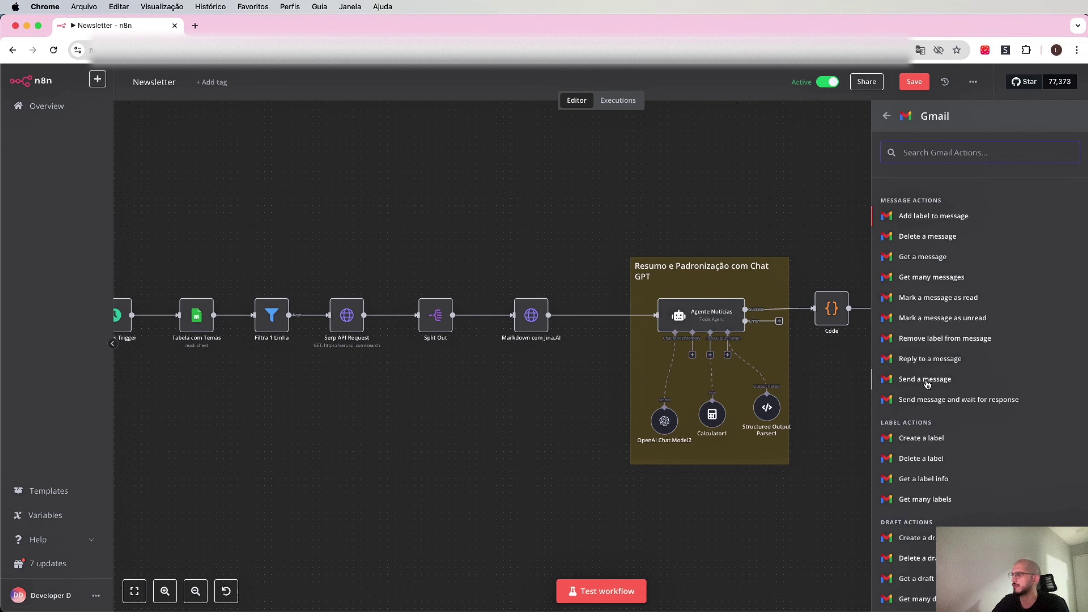
left_click(937, 381)
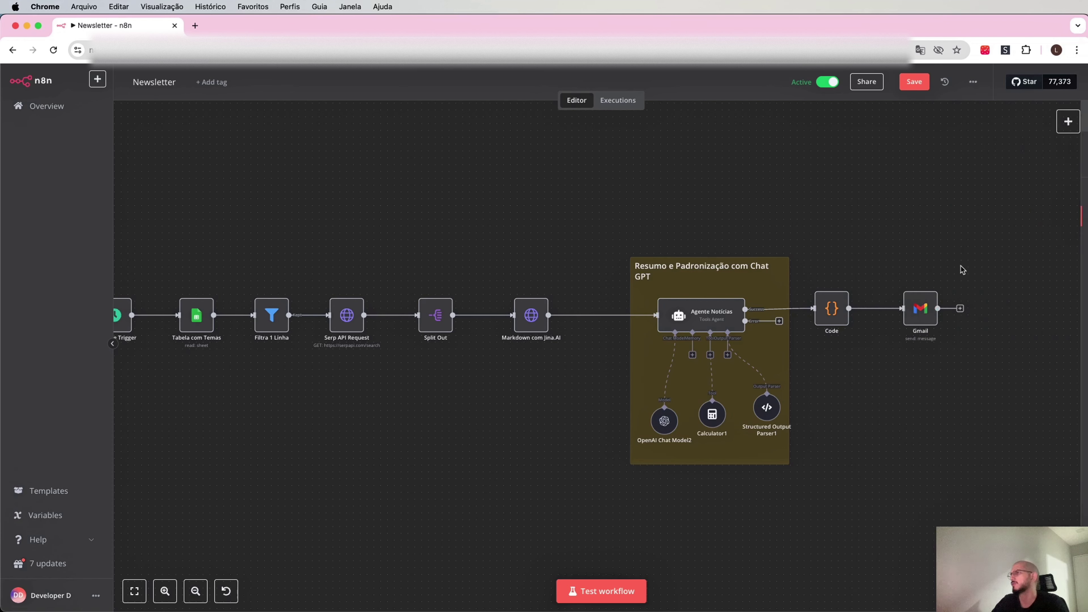
left_click(927, 77)
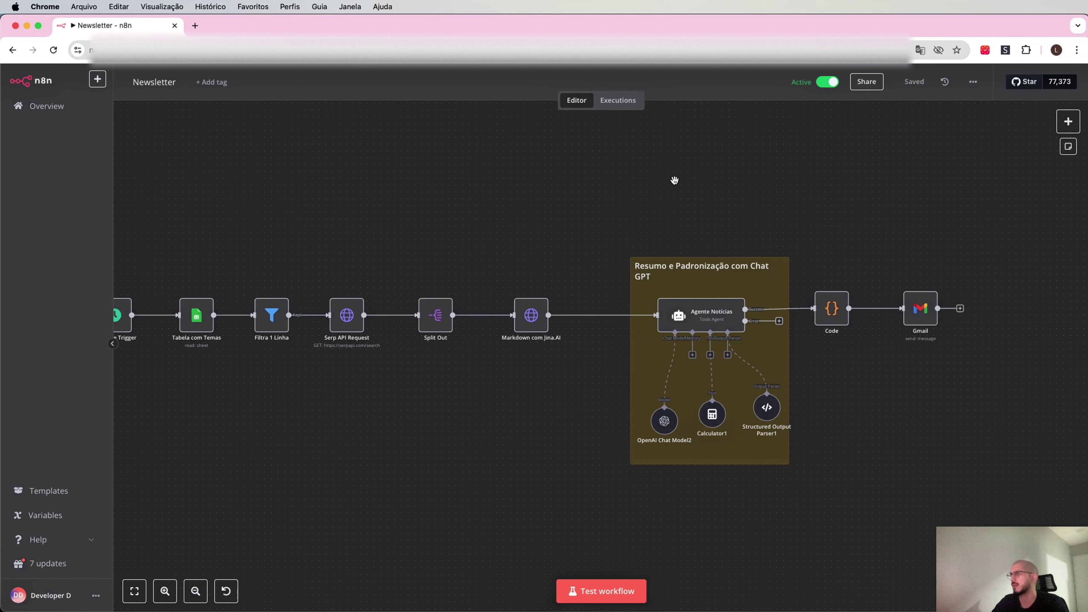
Step: Review the Schedule Trigger node's interval, hour and minute settings, and return to the canvas
left_click_drag(675, 178, 736, 182)
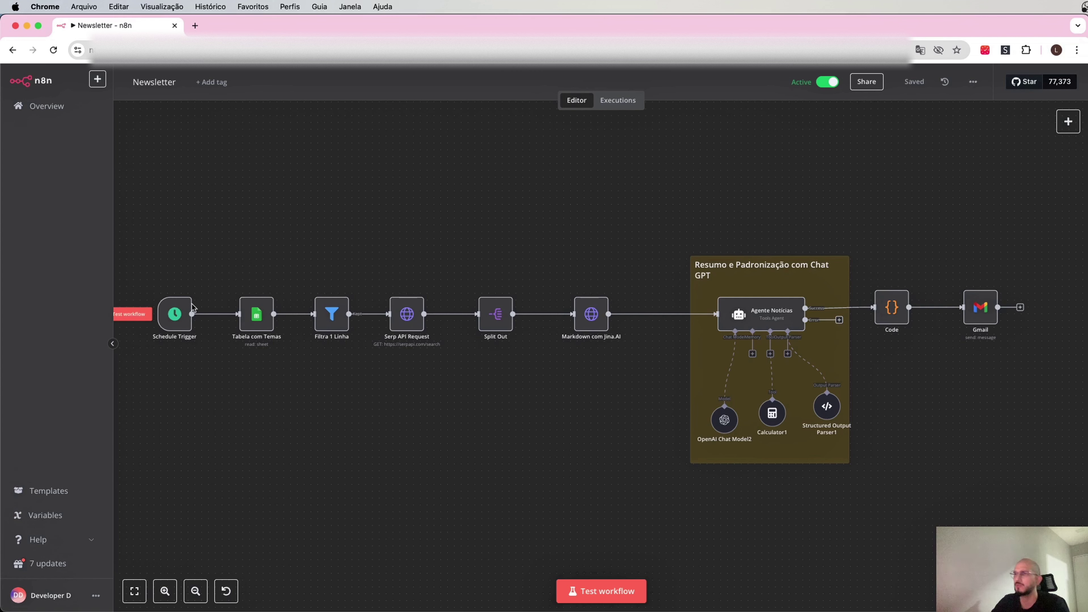
double_click(172, 314)
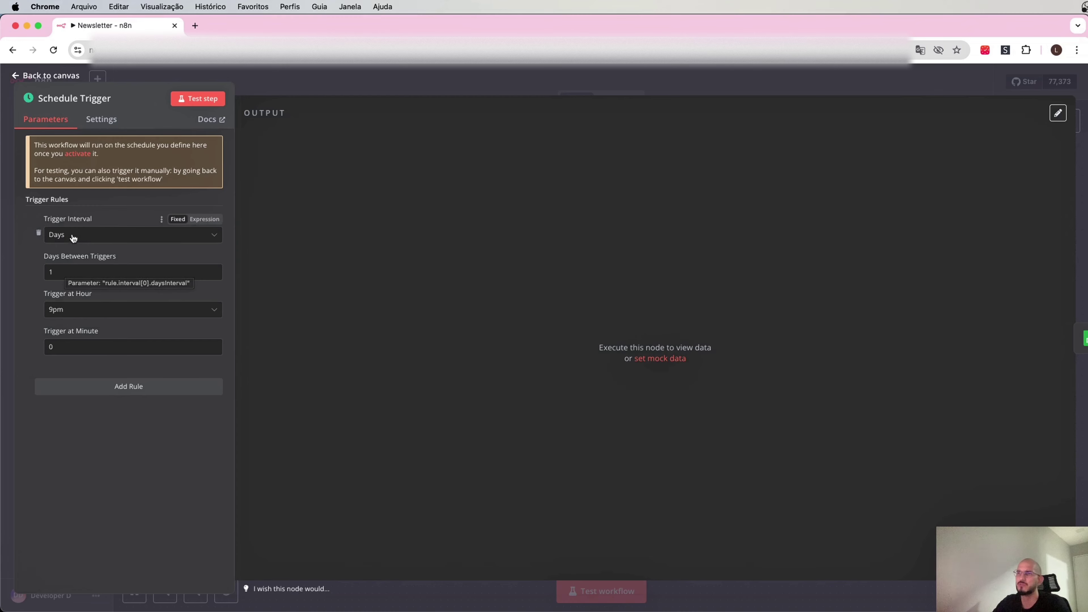
left_click(344, 84)
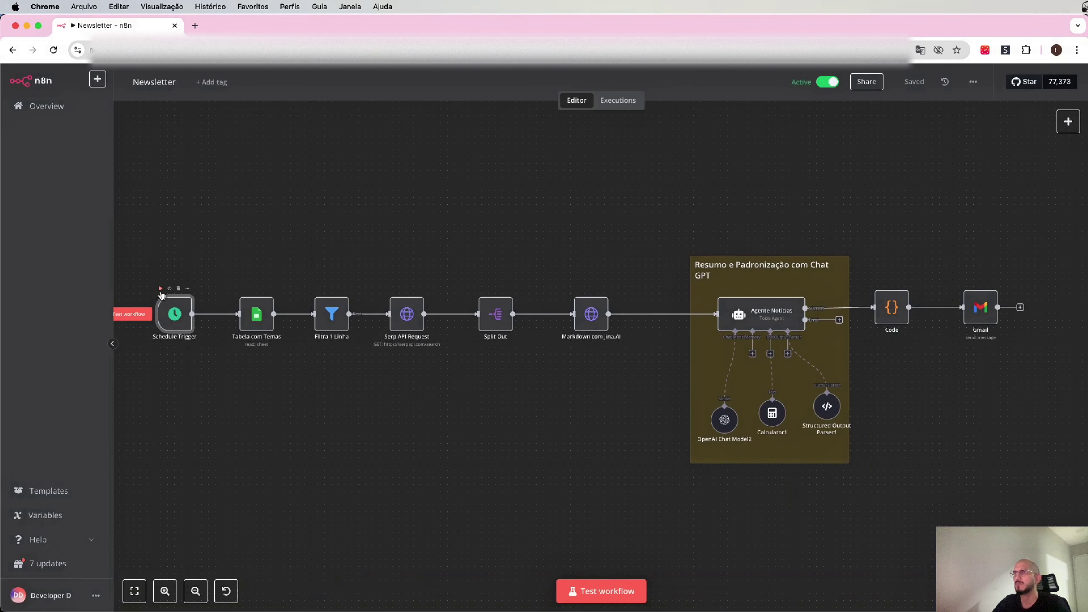
Step: Run the Schedule Trigger node on its own, inspect the Timezone and Day of week values in its output, and close it
left_click(160, 290)
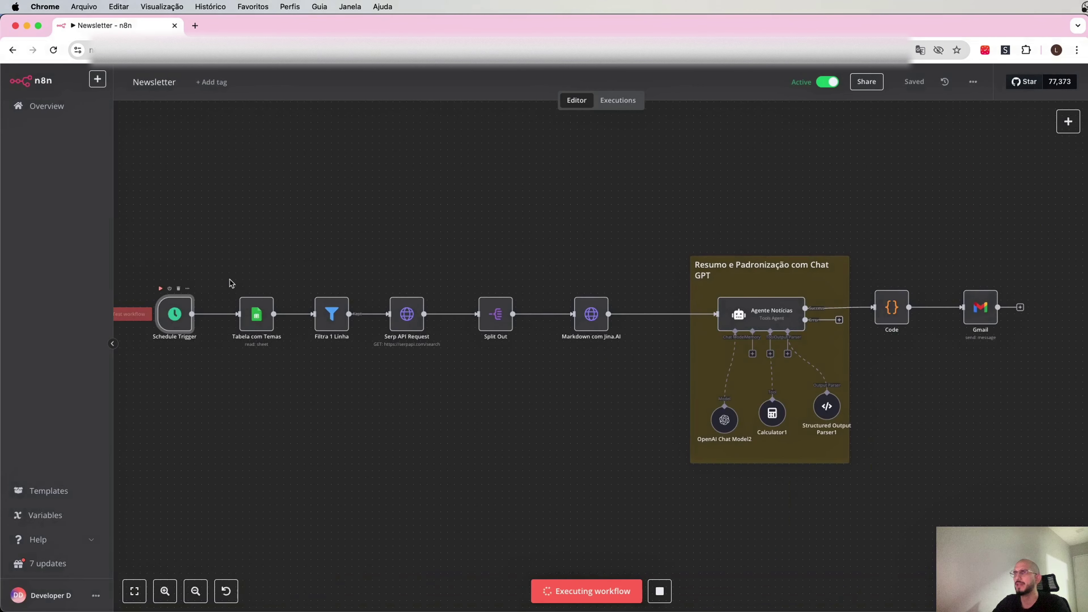
double_click(187, 310)
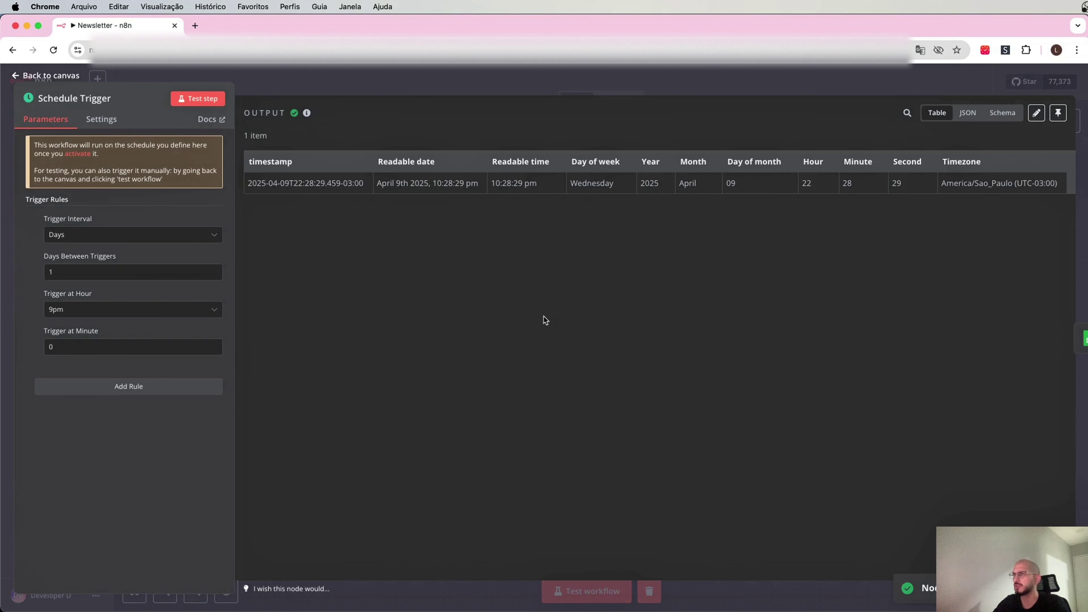
left_click_drag(1058, 186, 940, 185)
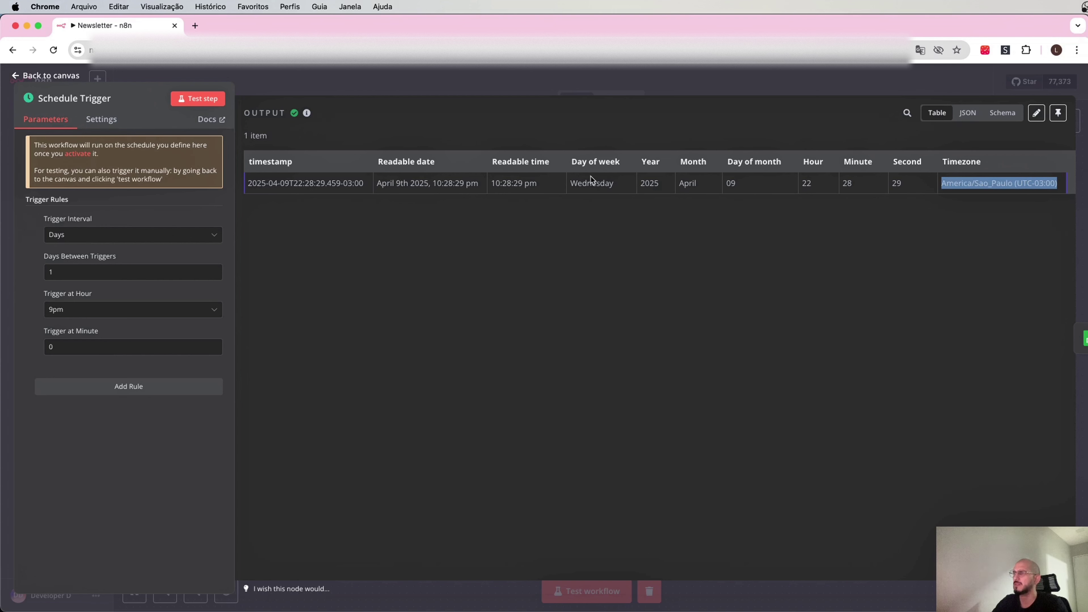
double_click(596, 189)
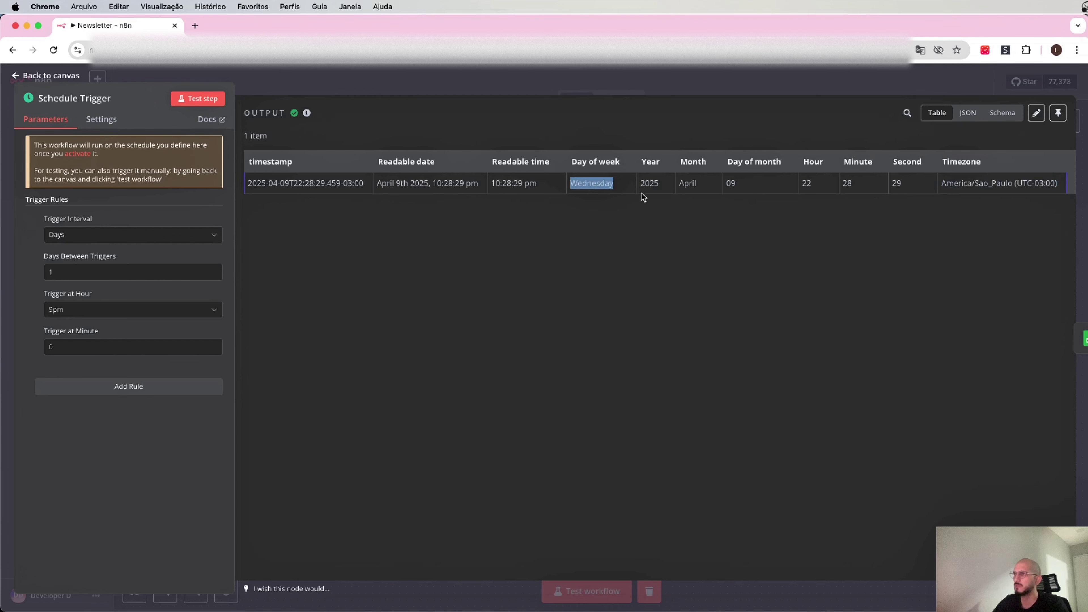
left_click(758, 87)
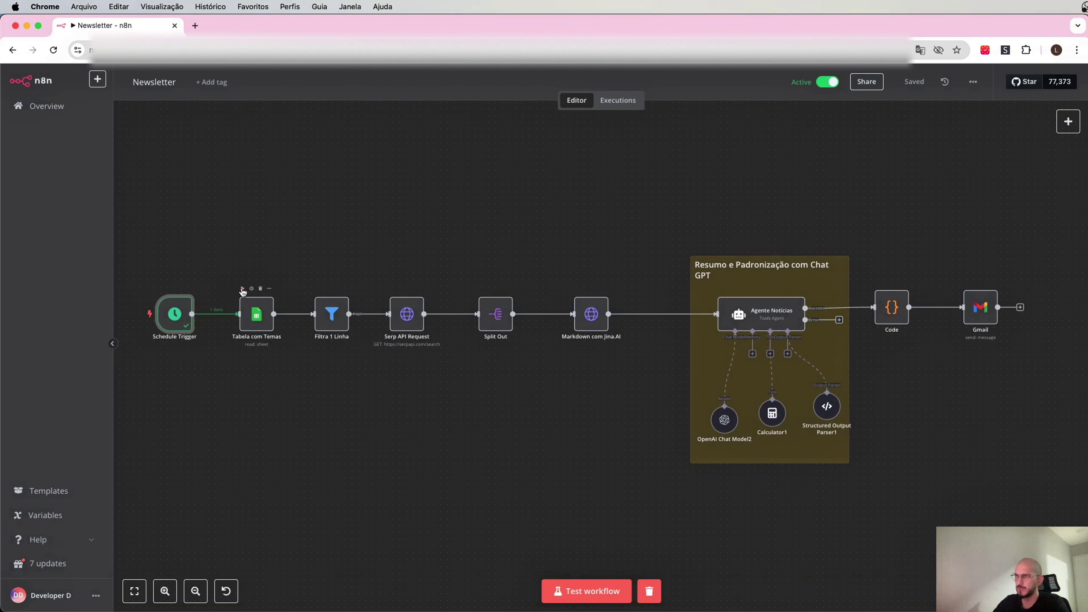
left_click(262, 313)
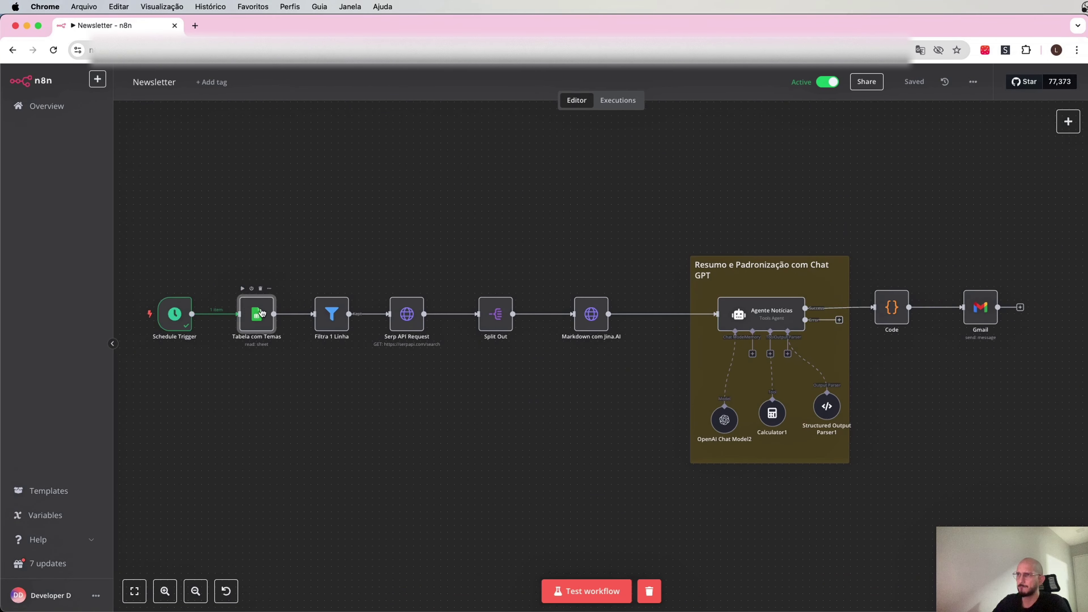
double_click(262, 313)
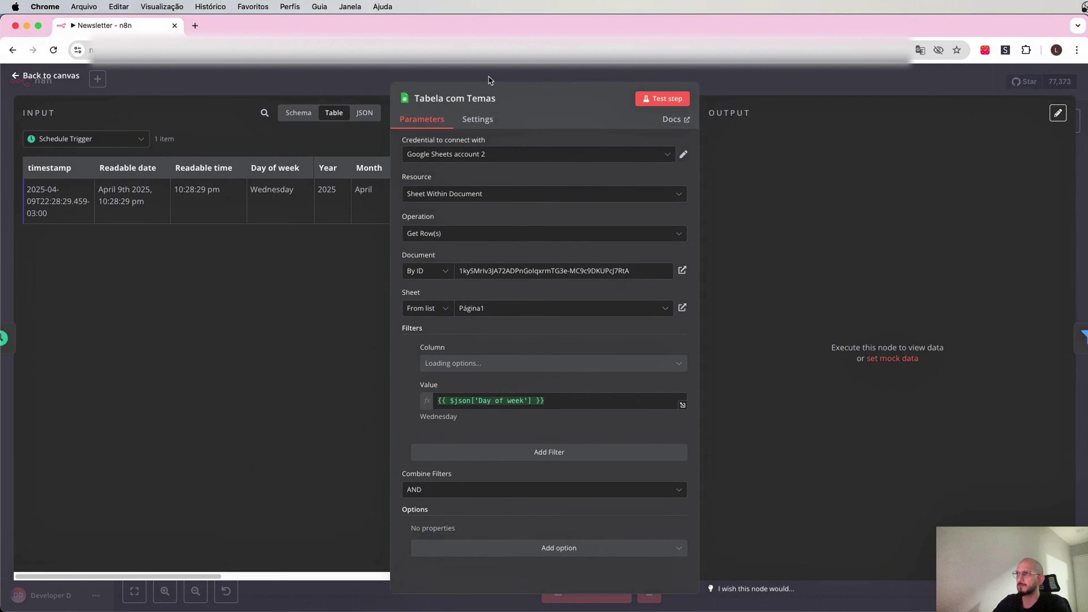
key("Escape")
Step: Open the Temas Notícias spreadsheet in a new browser tab and review its weekday and Tema columns
left_click(195, 25)
type("temas")
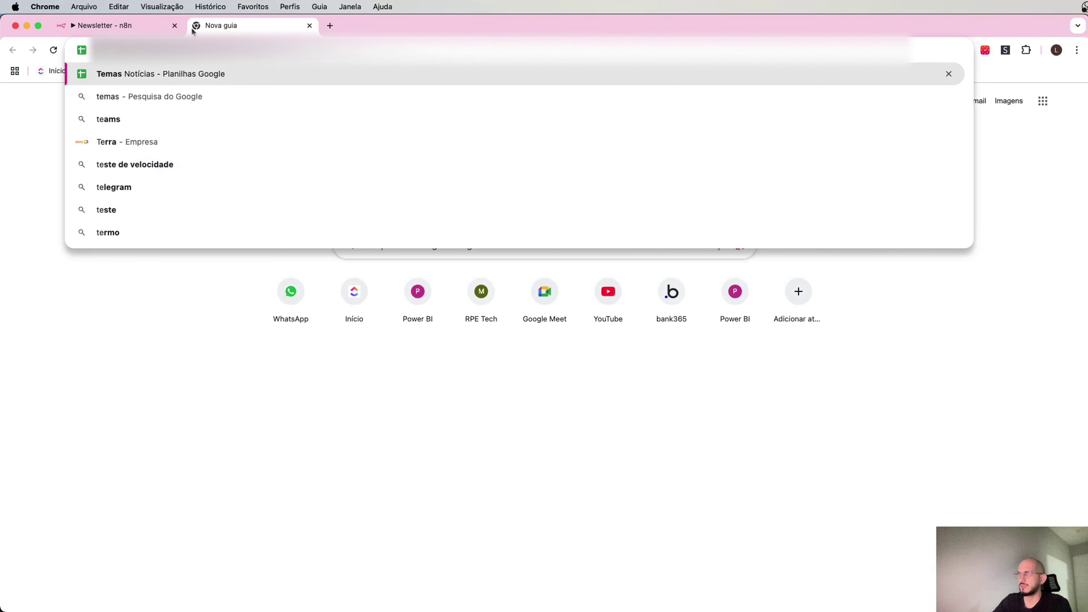
key("Return")
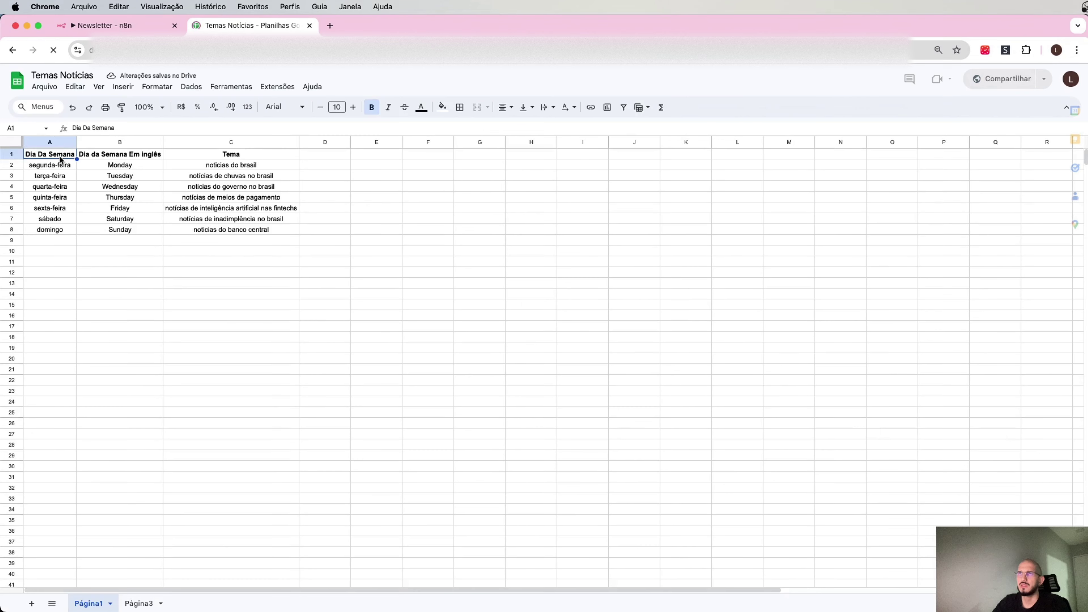
left_click(93, 158)
left_click(203, 156)
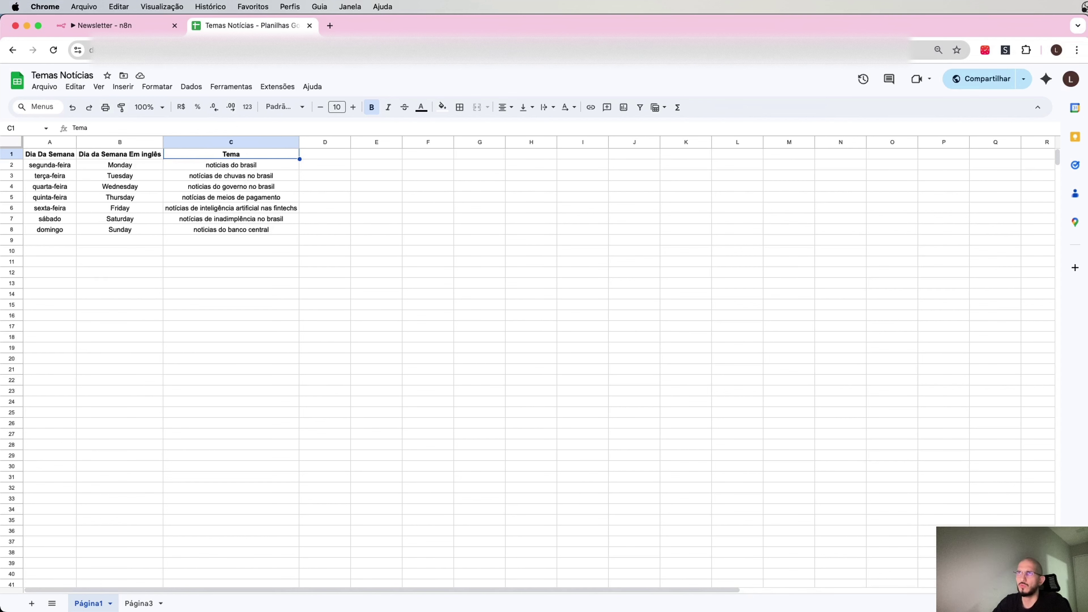
Step: Return to the n8n workflow, open the Tabela com Temas node, and review its credential and resource options
left_click(131, 33)
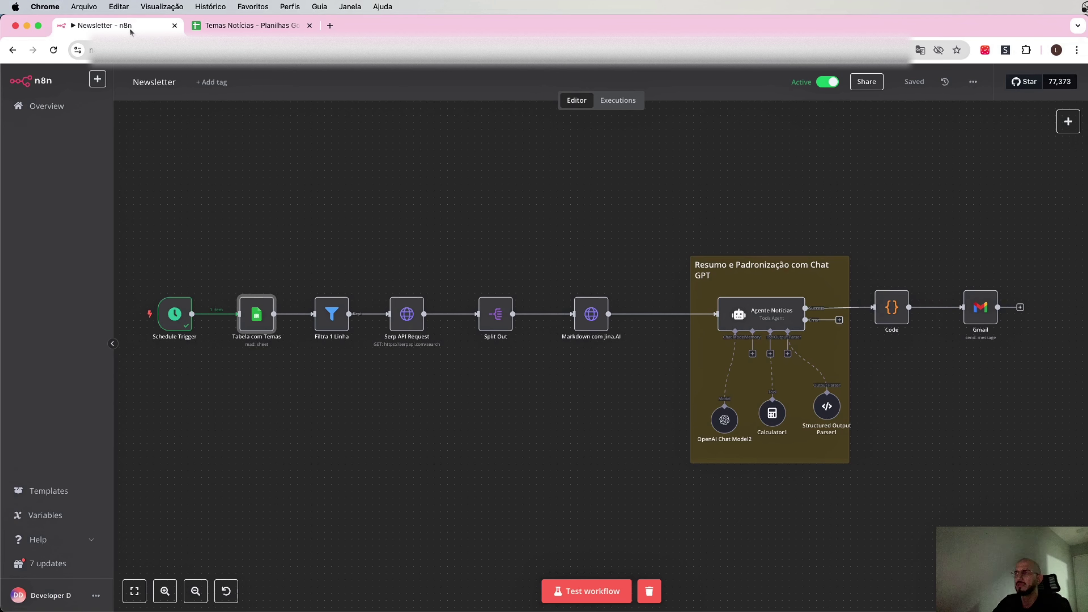
double_click(247, 323)
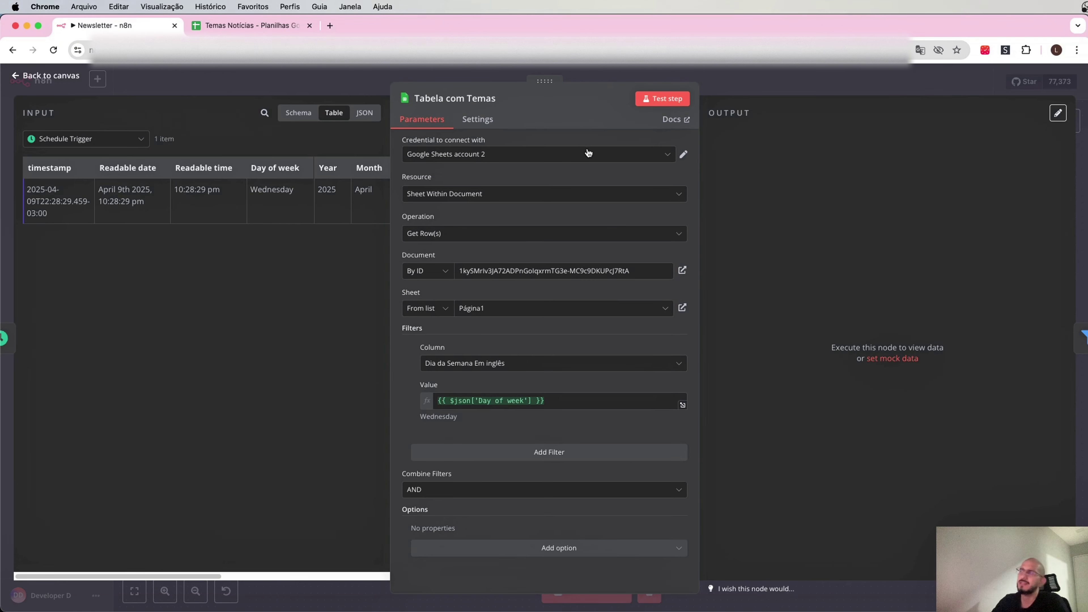
left_click(607, 155)
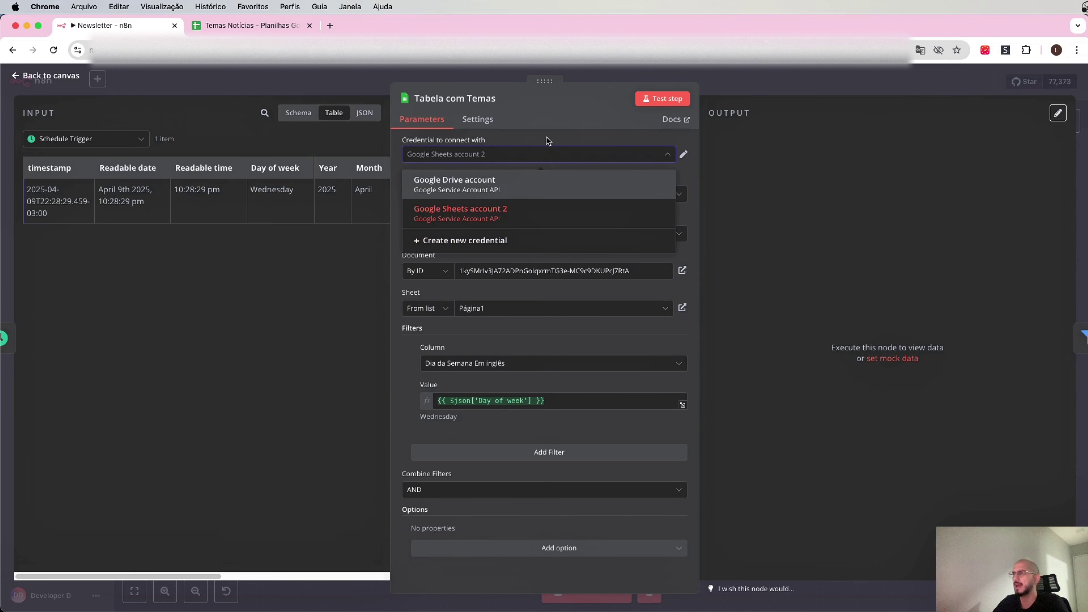
left_click(554, 108)
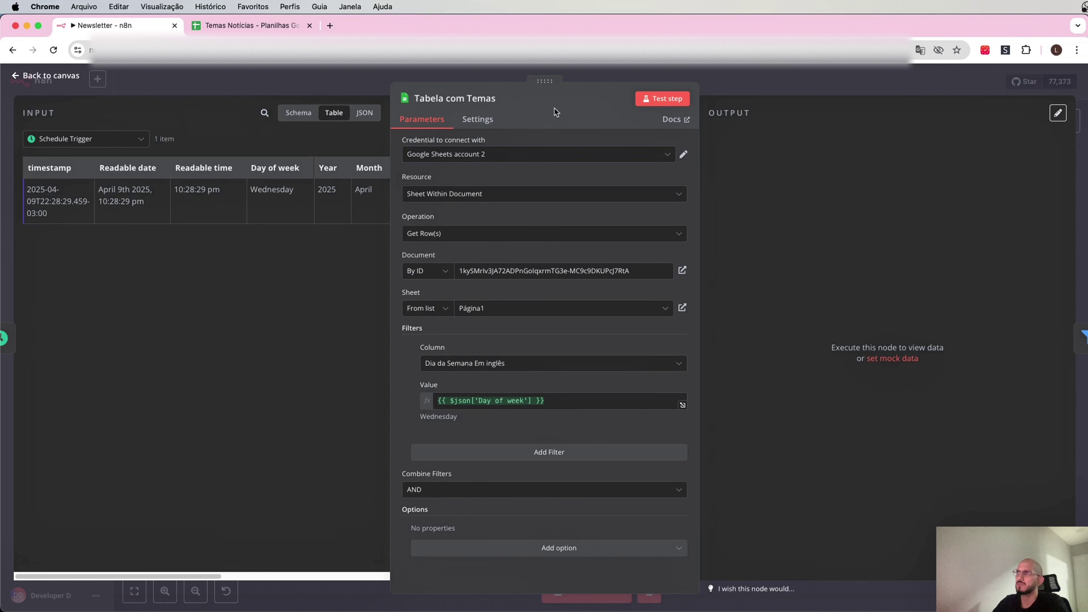
left_click(537, 202)
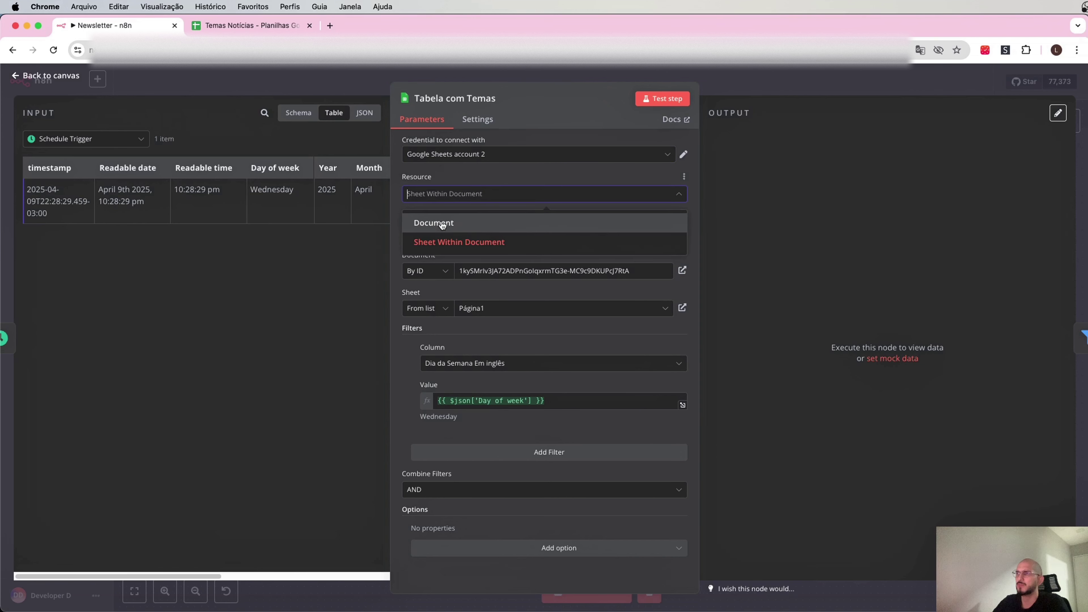
left_click(403, 179)
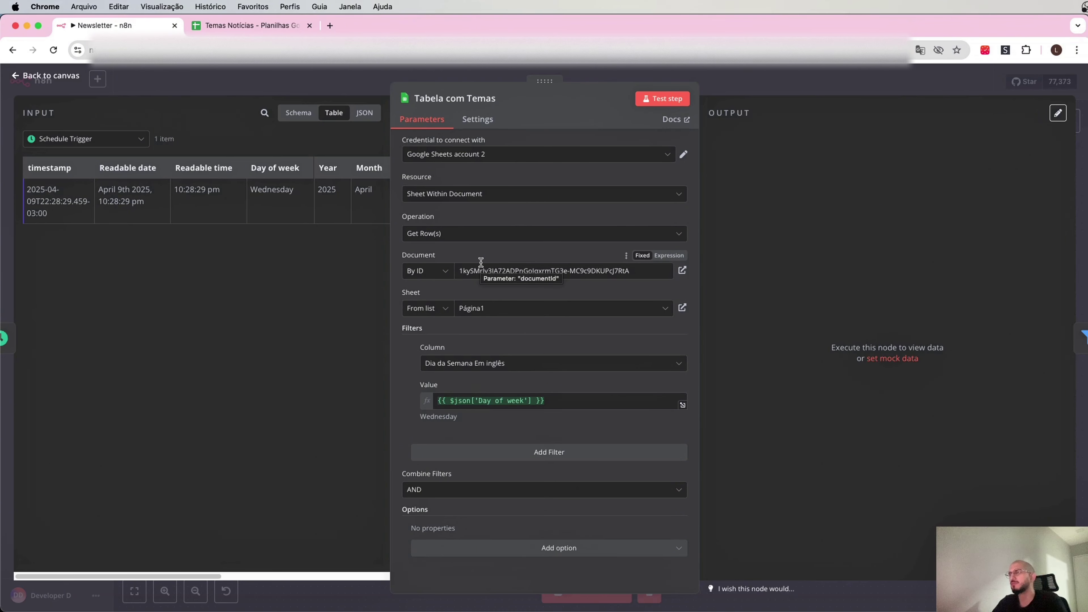
Step: Check the Temas Notícias spreadsheet's web address and link-sharing access in Google Sheets, and return to the node's settings in n8n
left_click(265, 25)
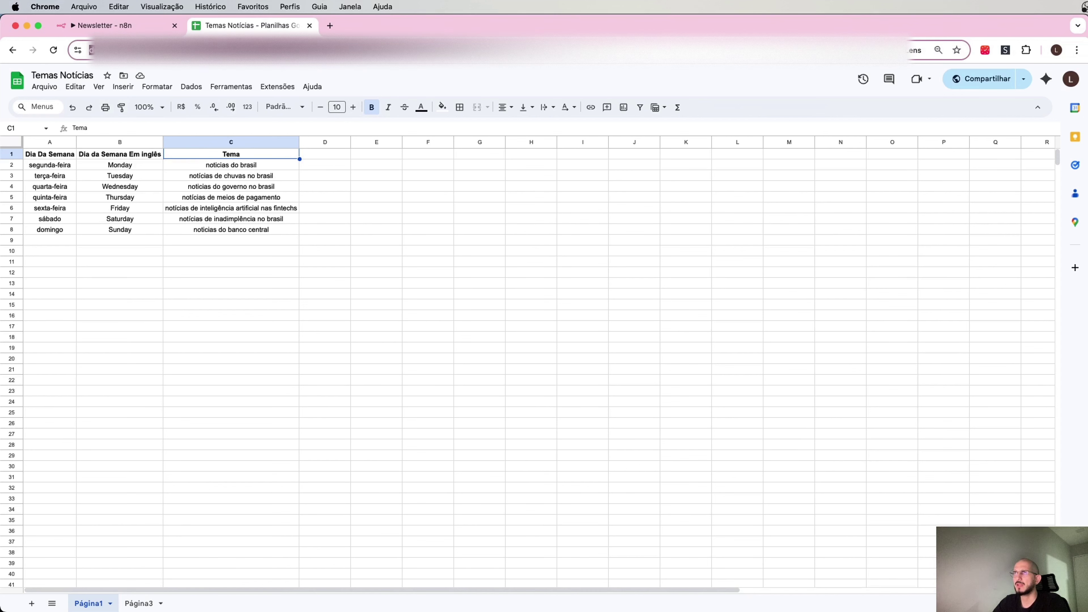
left_click(105, 25)
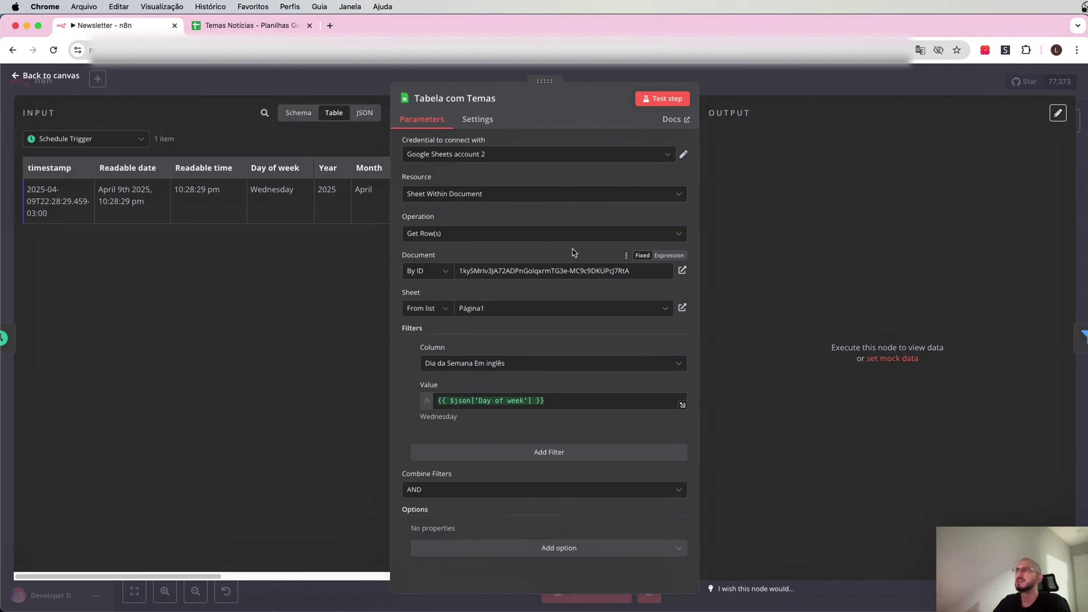
left_click(248, 25)
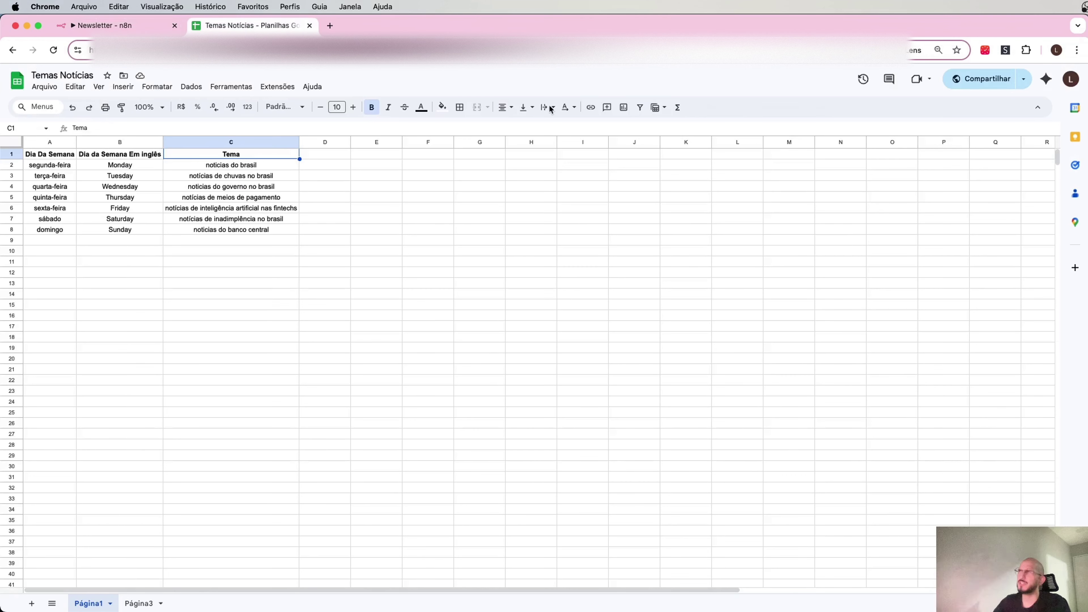
left_click(1024, 85)
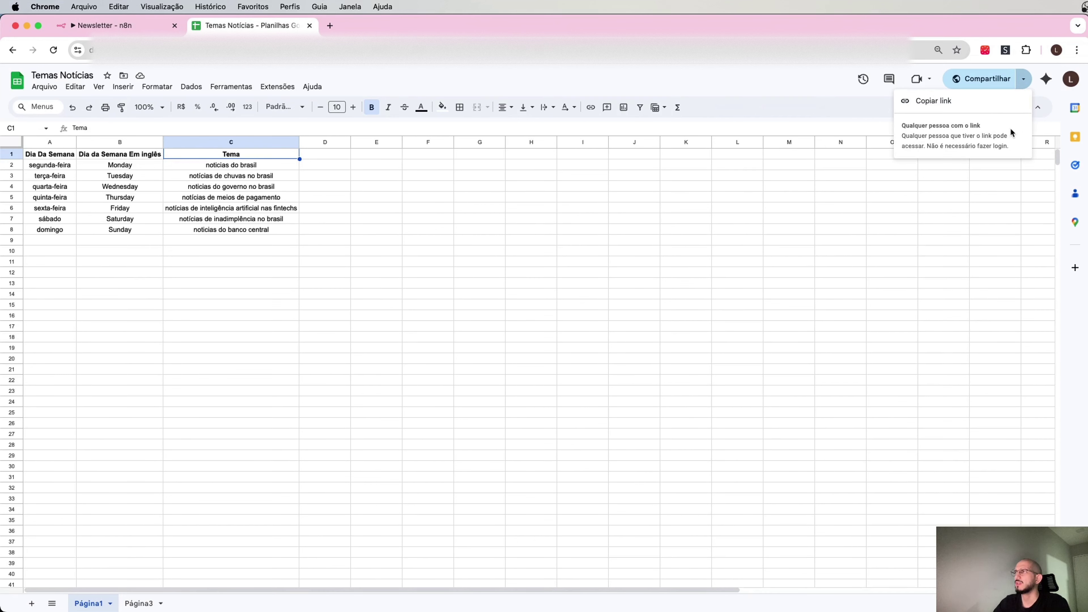
left_click(826, 95)
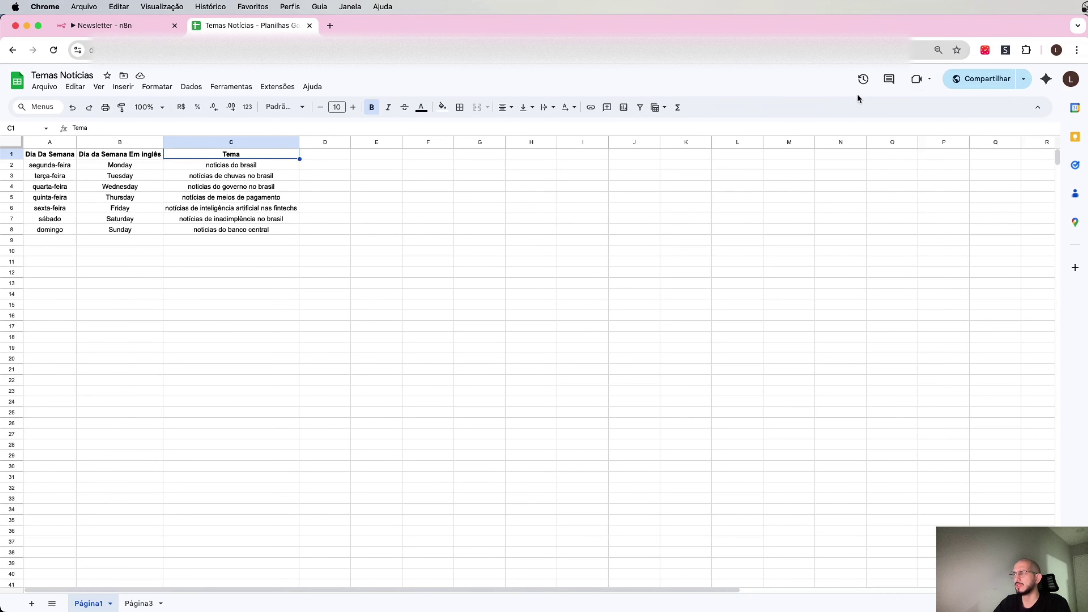
left_click(142, 25)
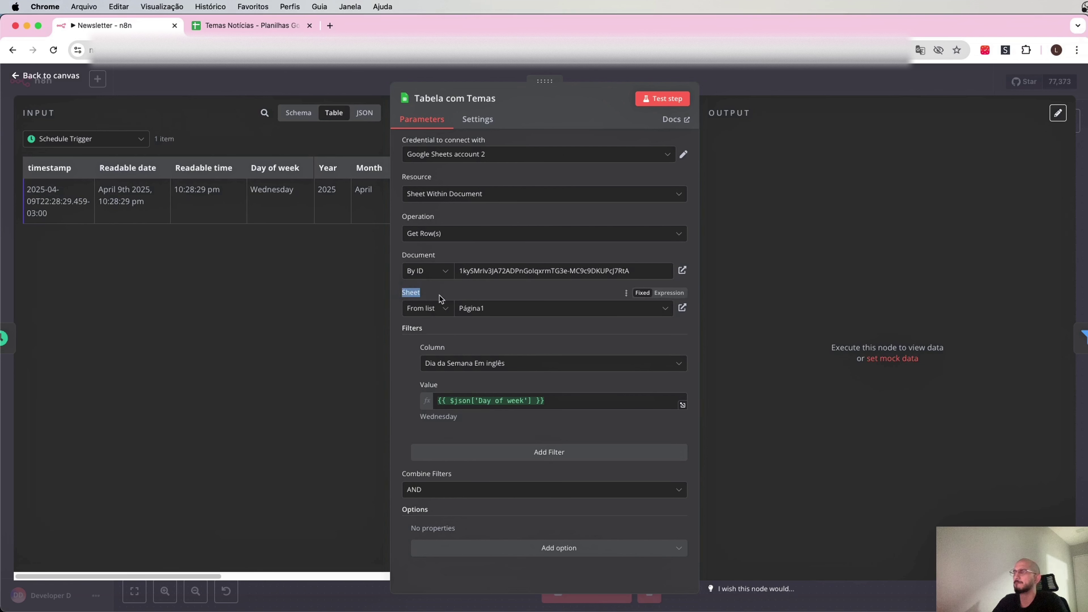
Step: Review the node's available sheets, compare them with the pages in the Temas Notícias spreadsheet, and return to n8n
left_click(458, 293)
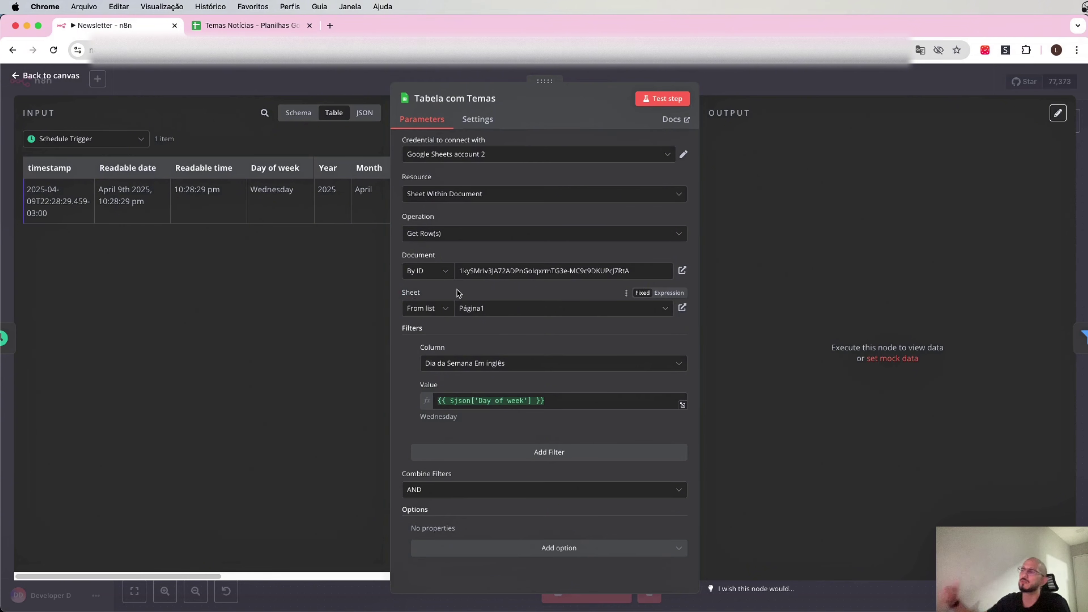
left_click(512, 316)
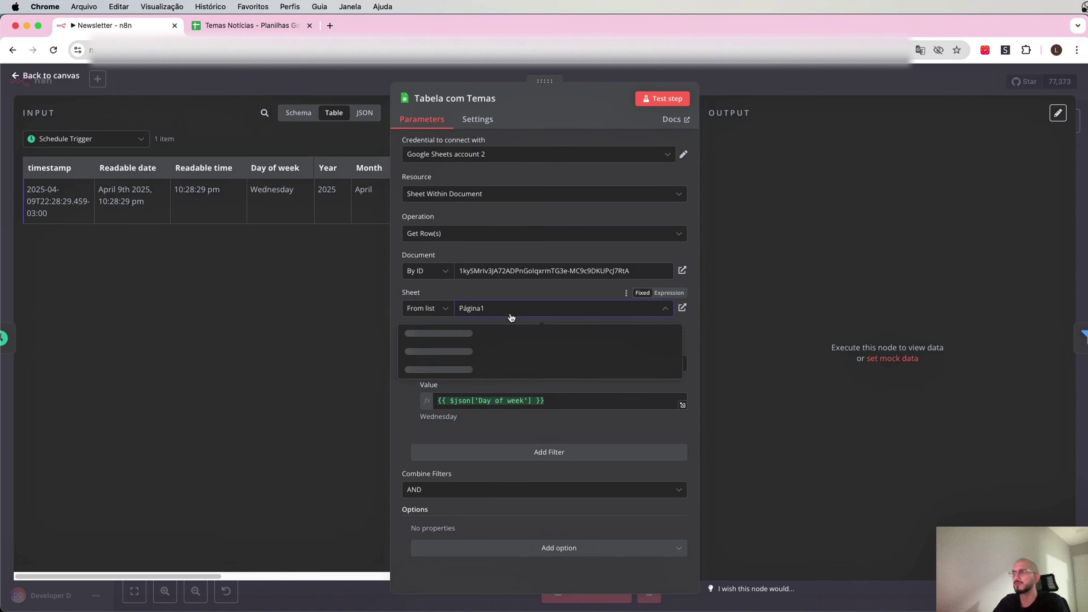
left_click(511, 316)
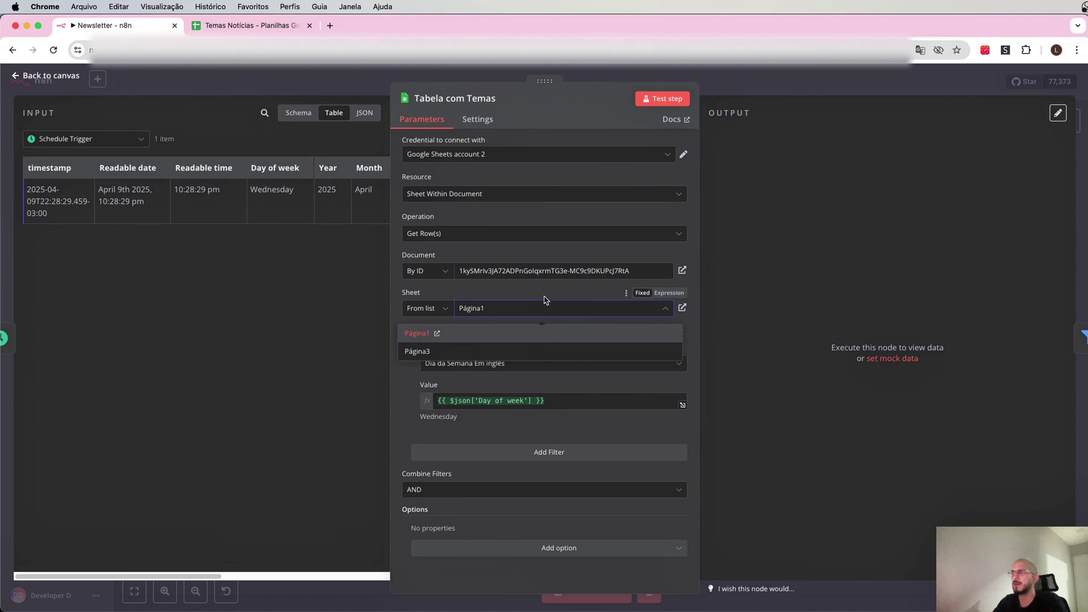
left_click(279, 26)
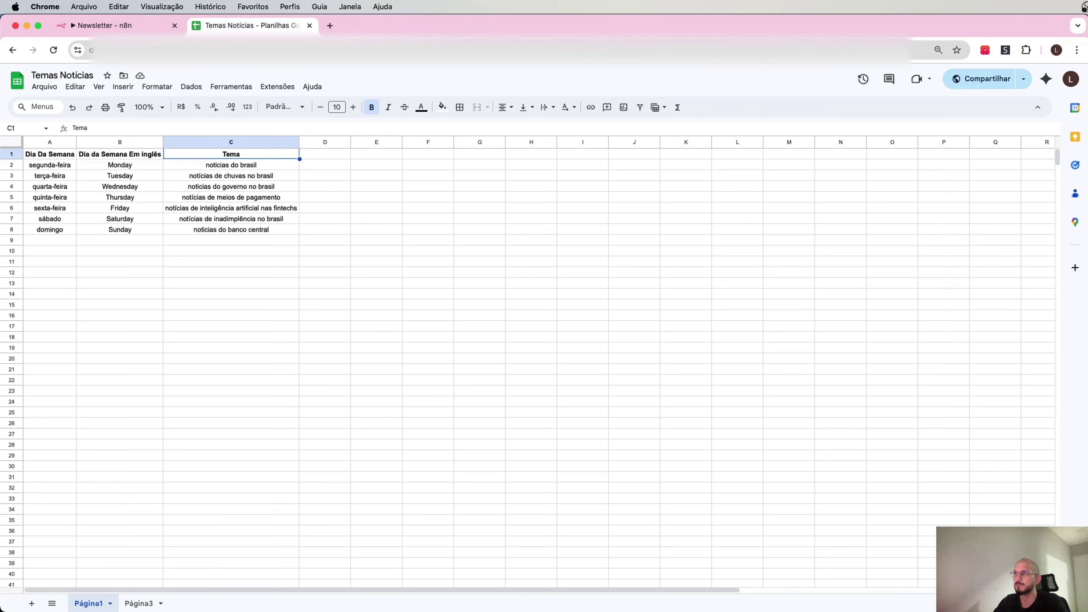
left_click(124, 24)
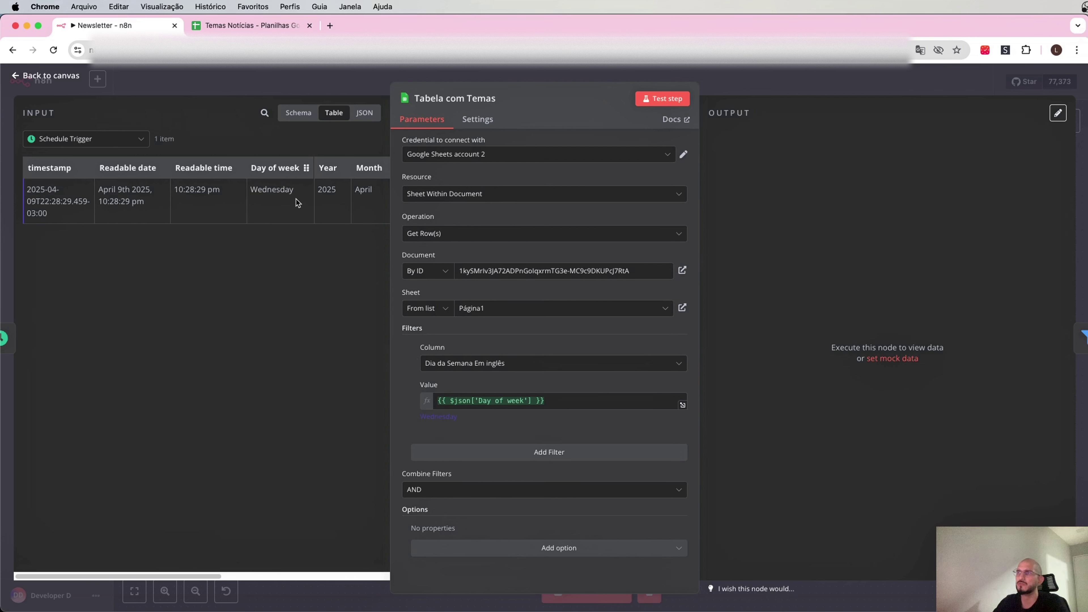
Step: Review the trigger's Day of week value and the filter expression that uses it in Tabela com Temas, and return to the canvas
double_click(287, 189)
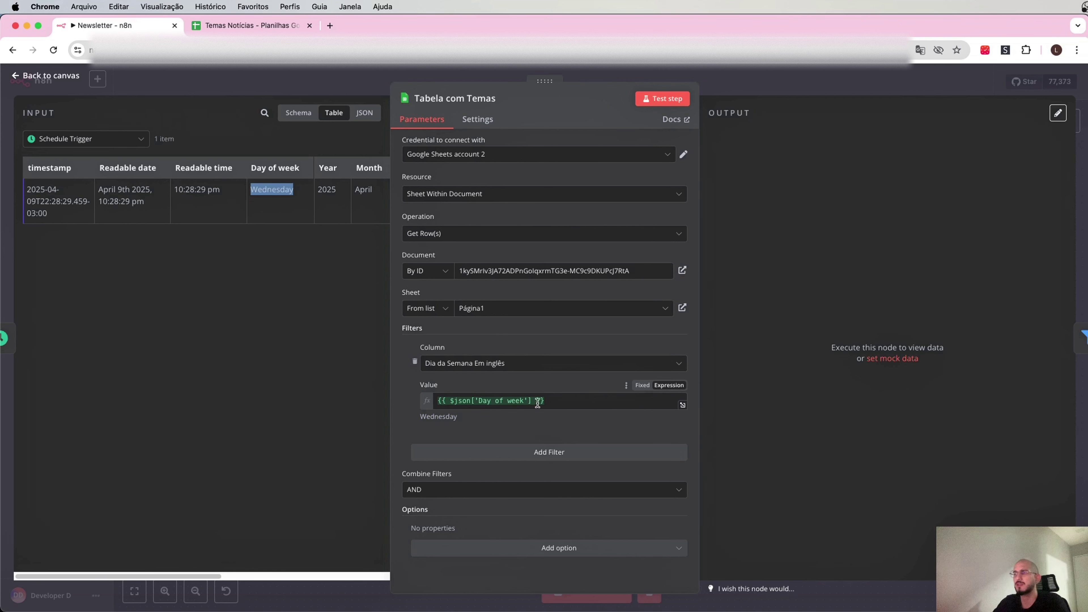
left_click(288, 242)
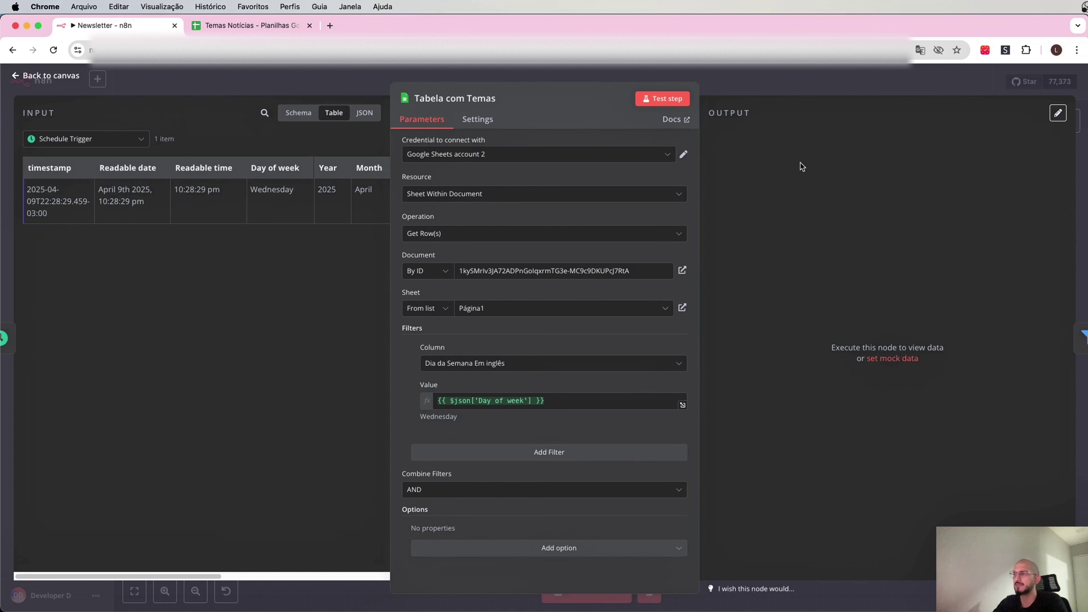
left_click(763, 82)
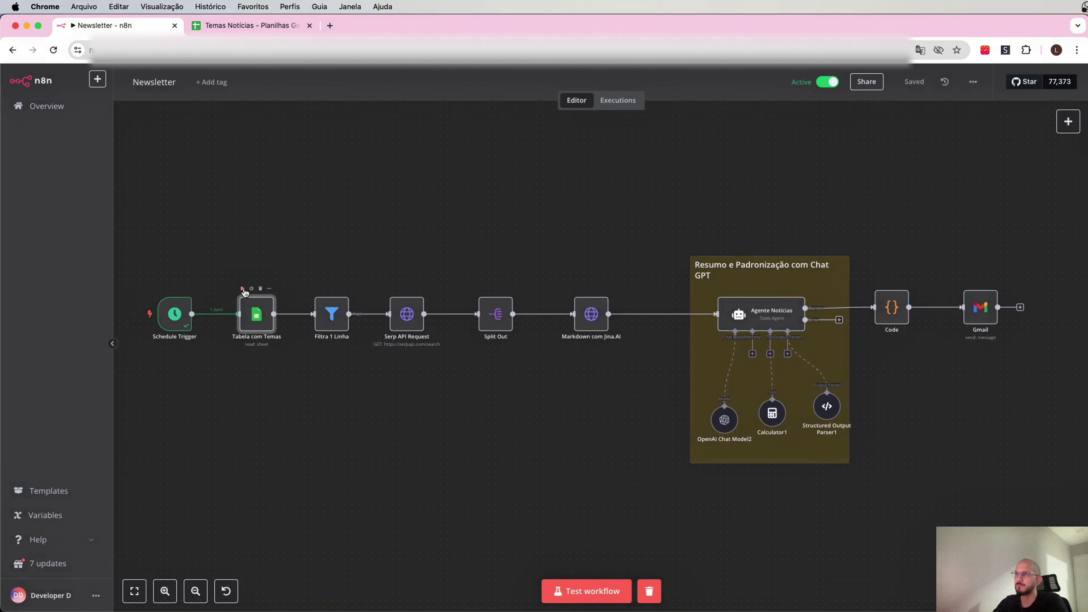
Step: Test the Tabela com Temas node on its own, review its output row, and return to the canvas
left_click(243, 289)
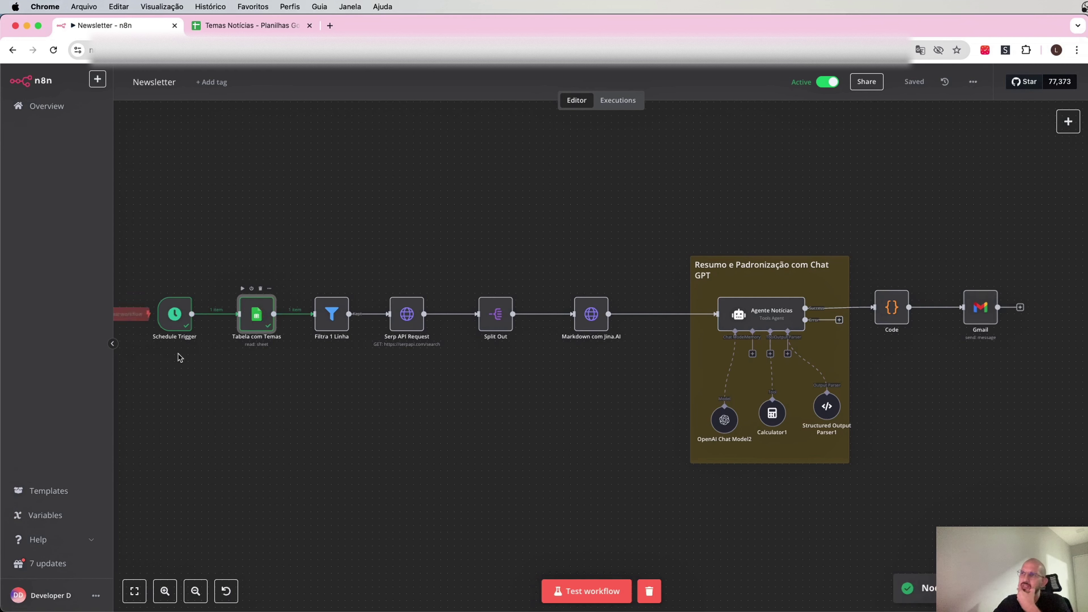
double_click(270, 325)
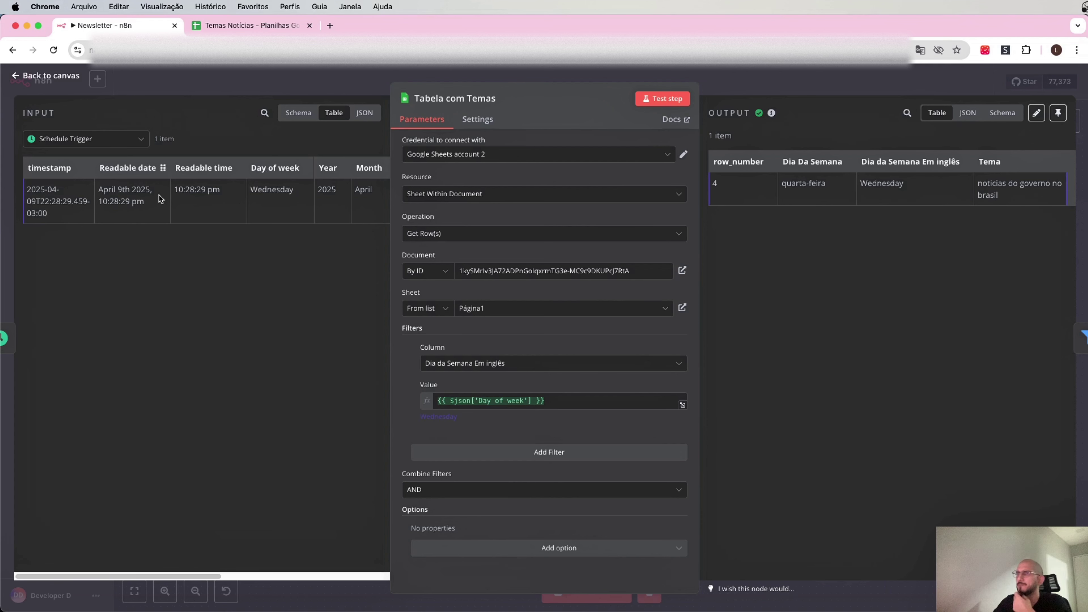
left_click(721, 80)
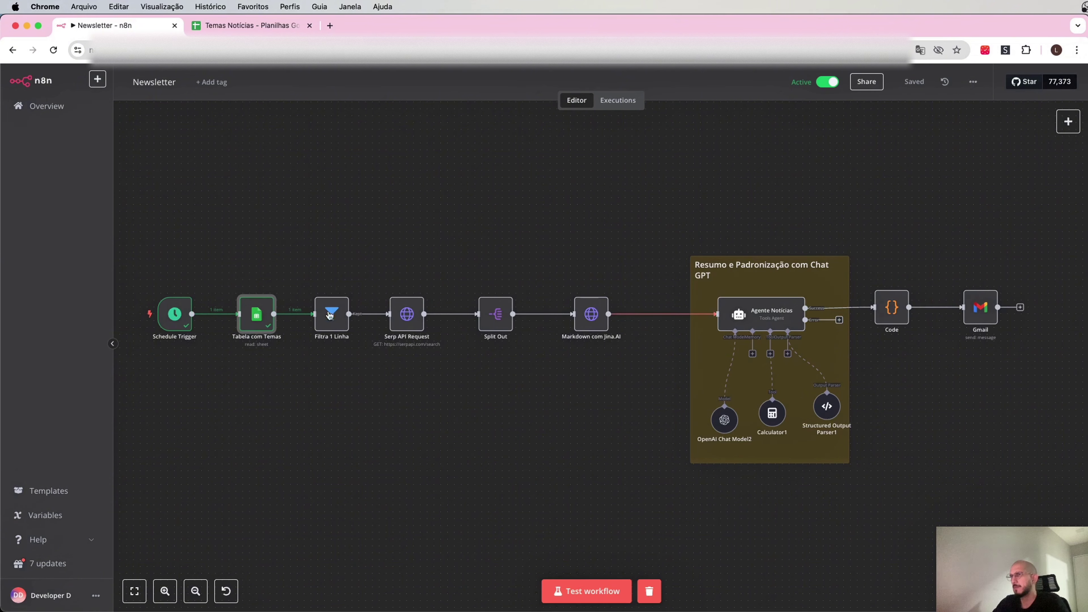
Step: Review both expressions in the Filtra 1 Linha node's day-of-week condition, and test the node from the canvas
mouse_move(338, 318)
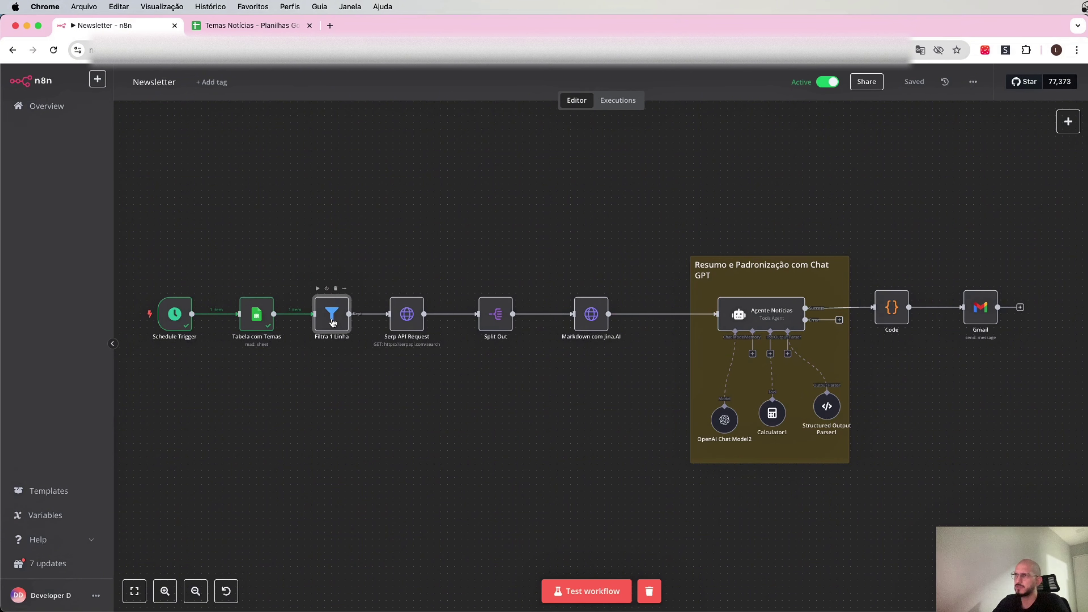
double_click(333, 323)
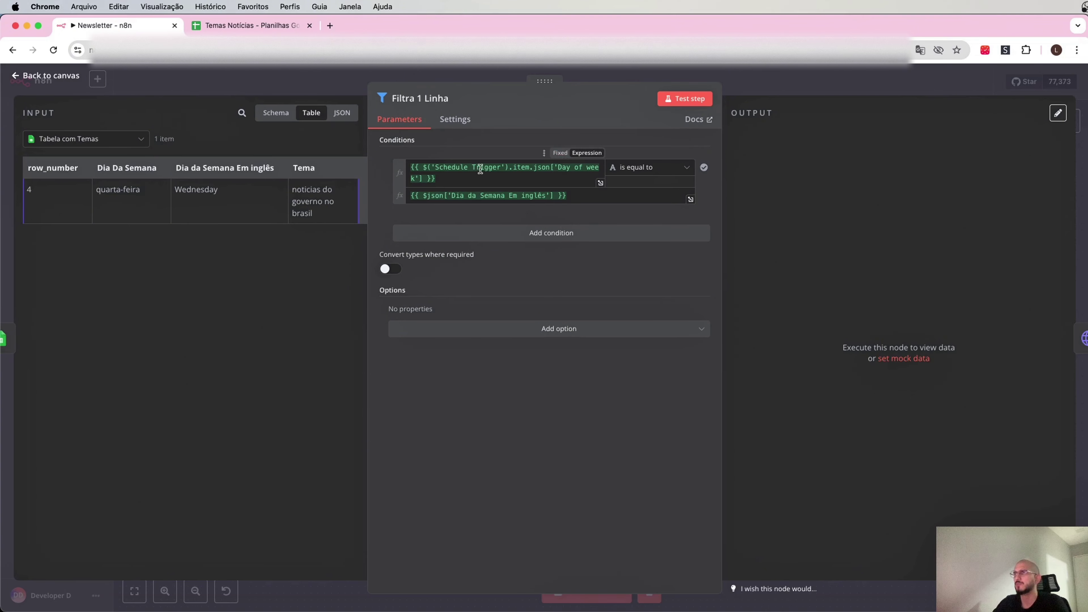
left_click(504, 176)
left_click_drag(469, 175, 417, 167)
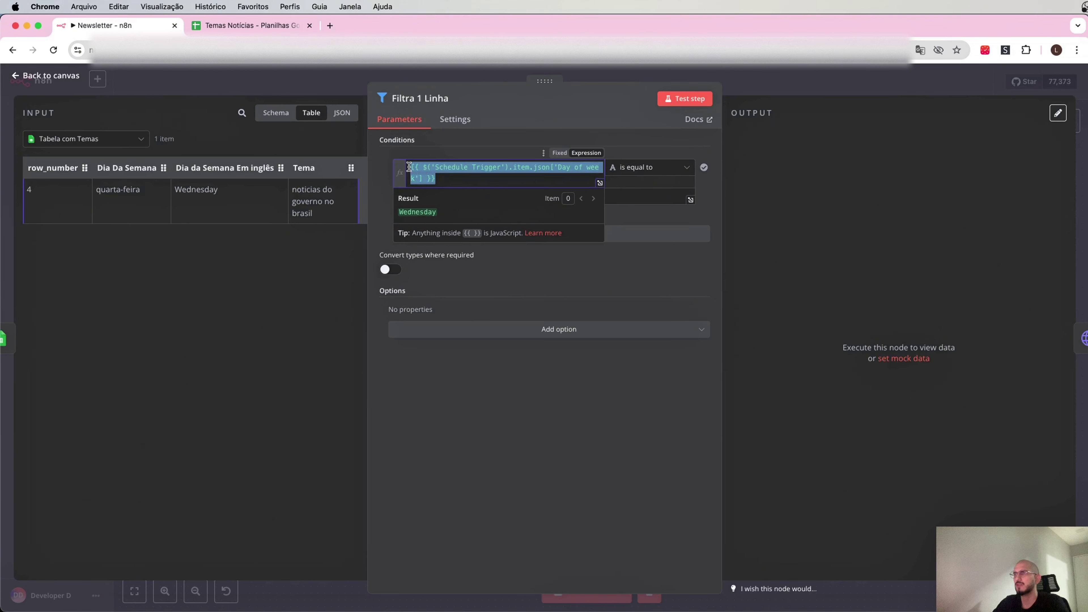
left_click(473, 177)
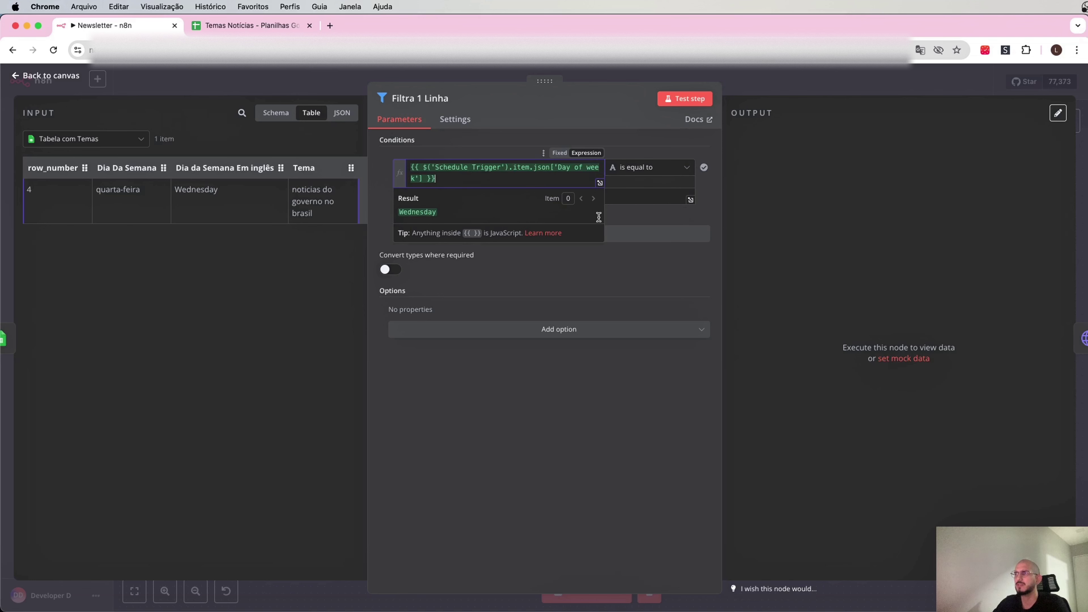
left_click(620, 221)
left_click(596, 198)
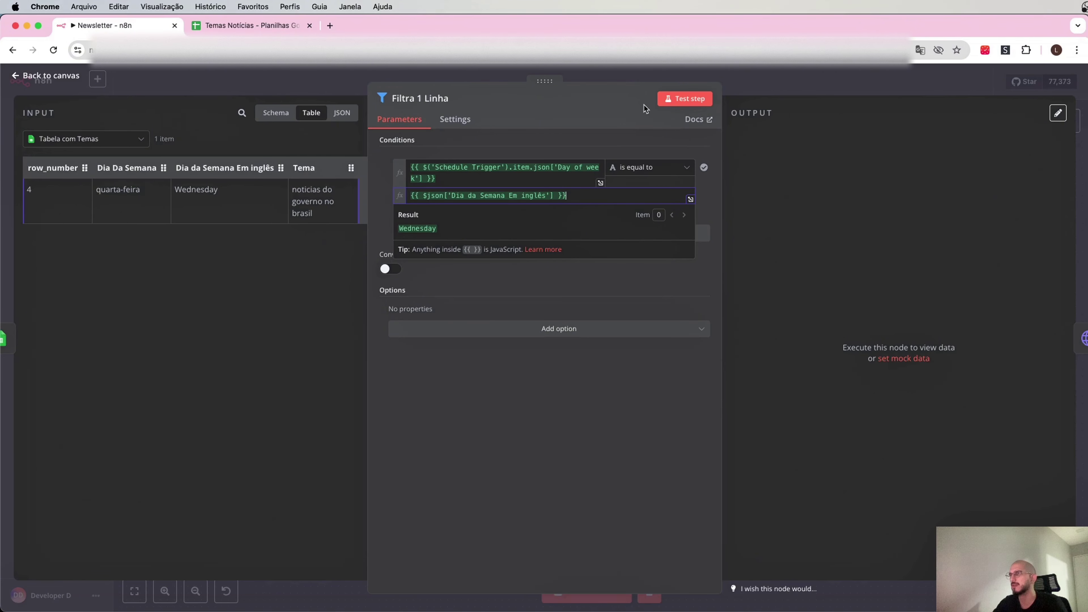
left_click(617, 76)
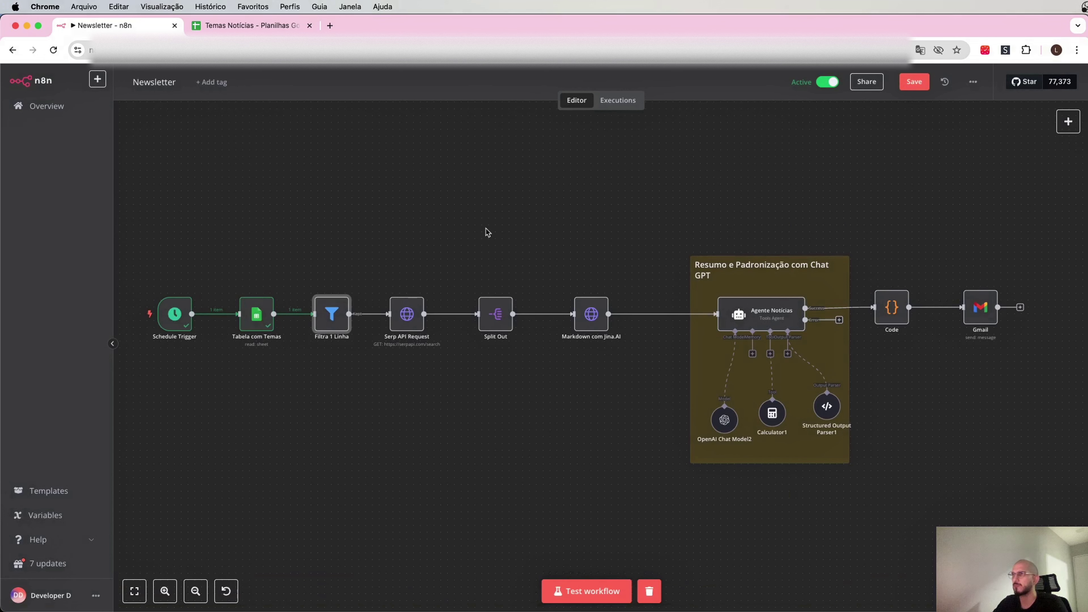
left_click(317, 288)
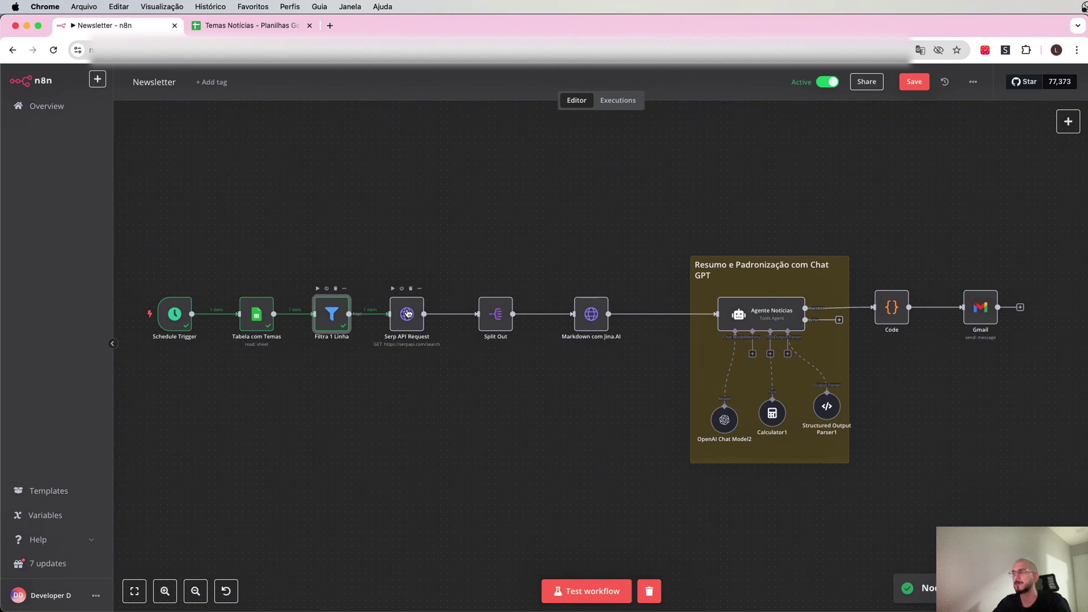
Step: Open the SerpApi dashboard in a new browser tab and sign in with Google
left_click(330, 25)
type("ser")
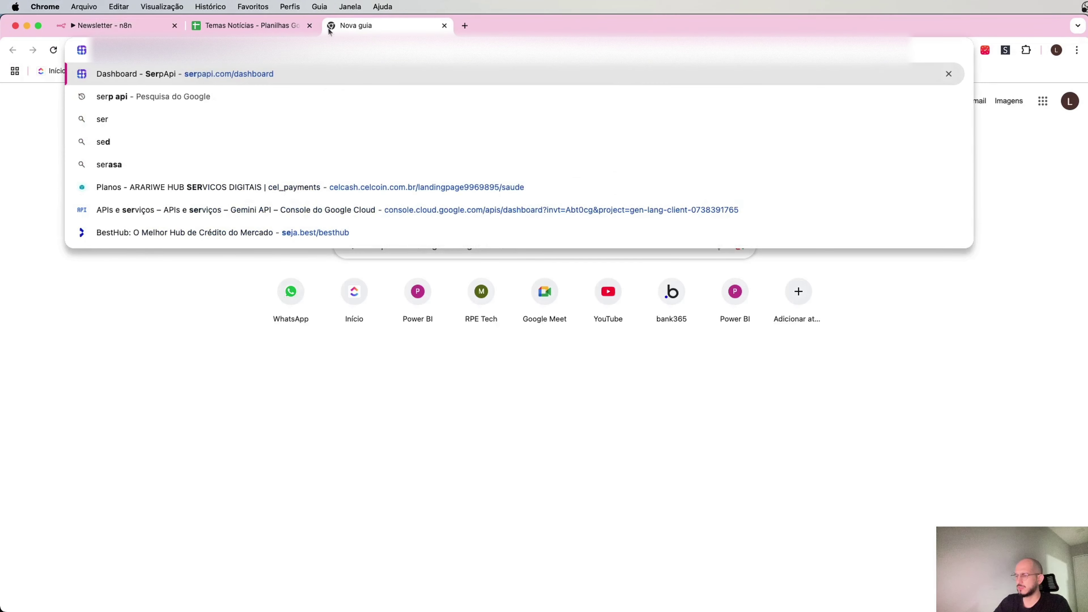
key("Return")
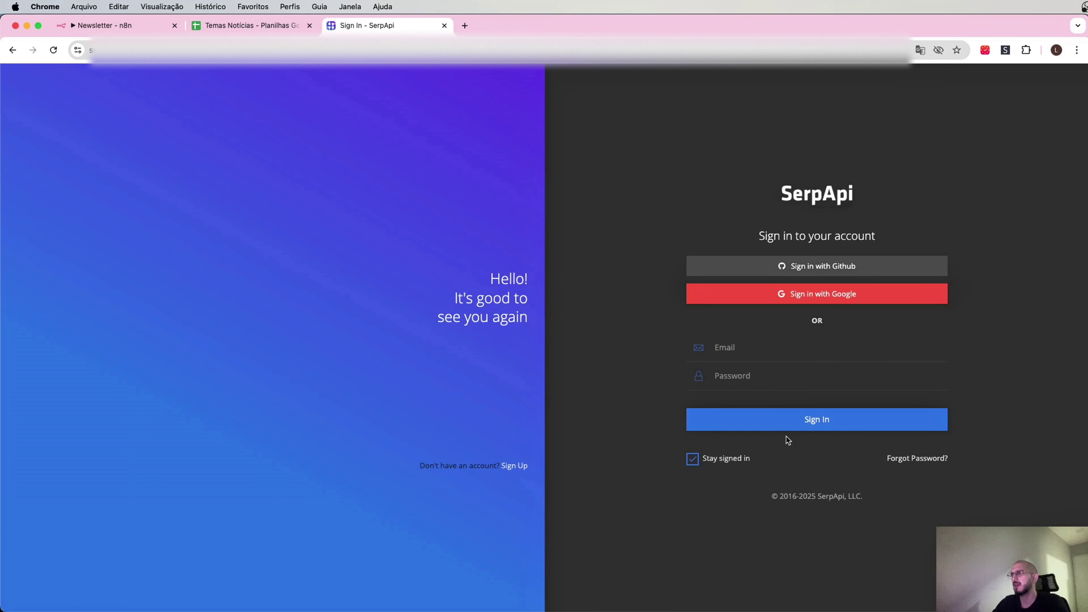
left_click(816, 296)
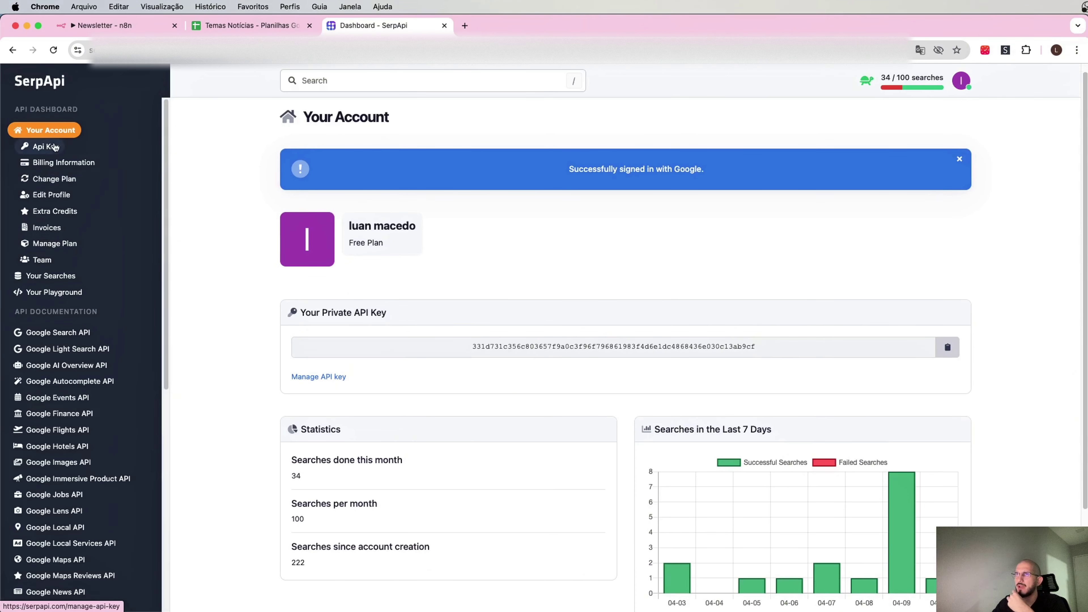
Step: Open the SerpApi playground and set the search's geographic location to Brazil
left_click(53, 292)
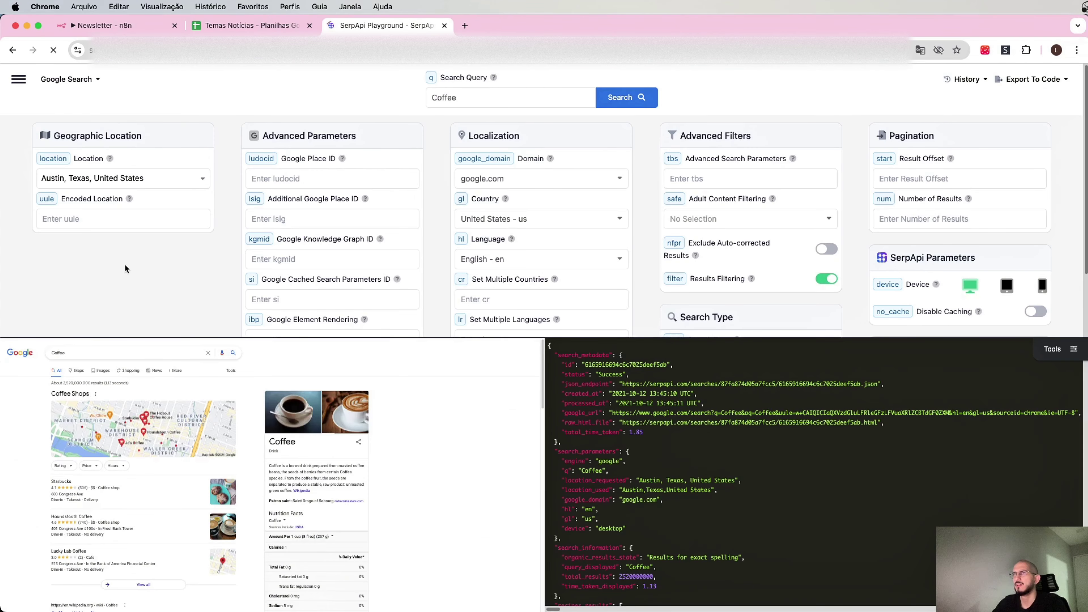
scroll(187, 244, "down", 1)
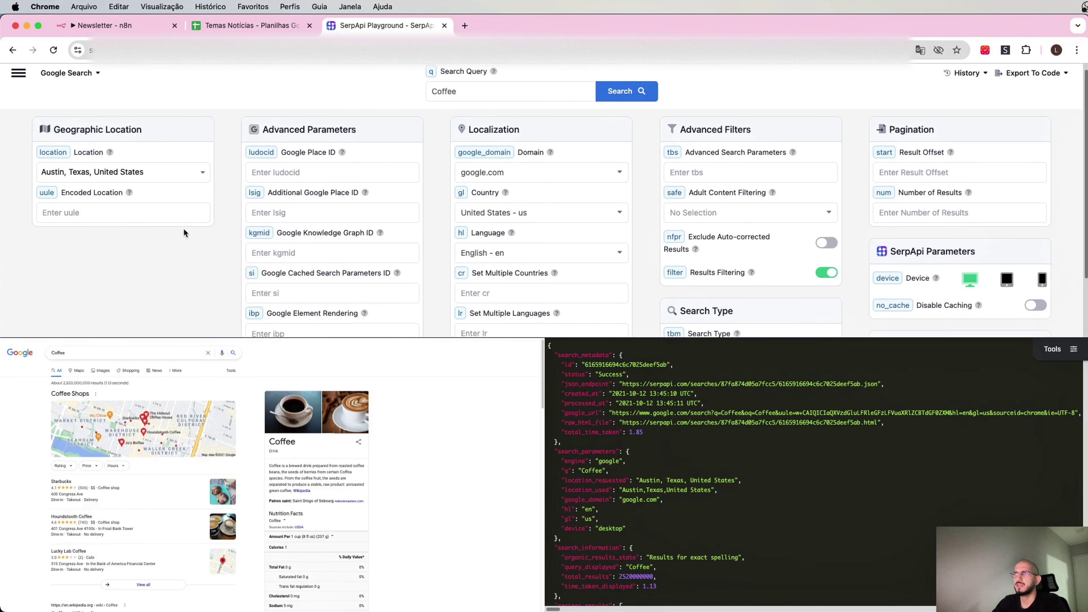
scroll(184, 231, "up", 1)
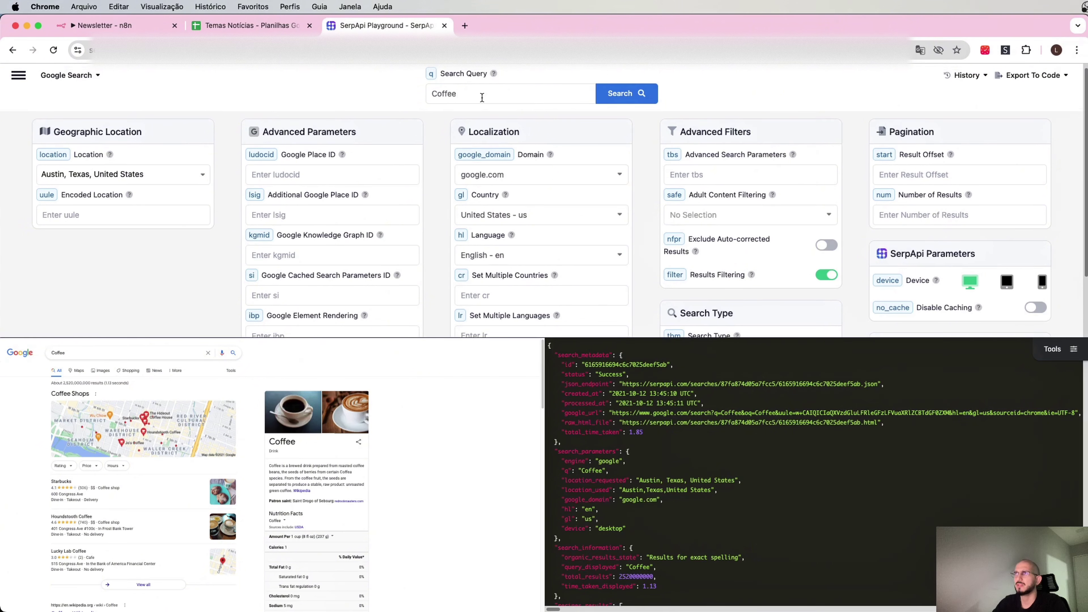
left_click_drag(480, 98, 416, 96)
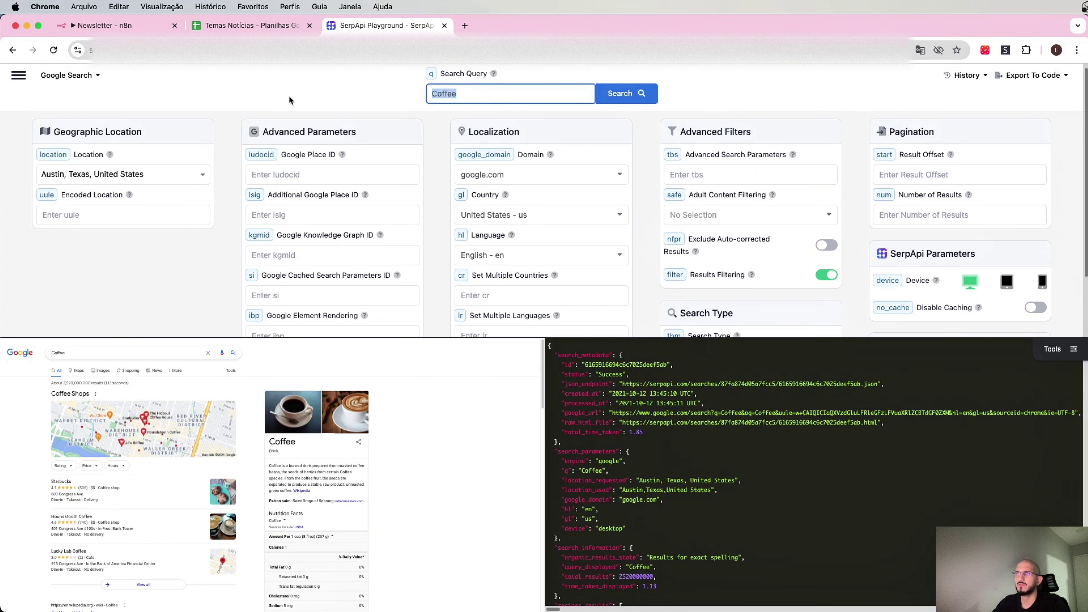
left_click(175, 181)
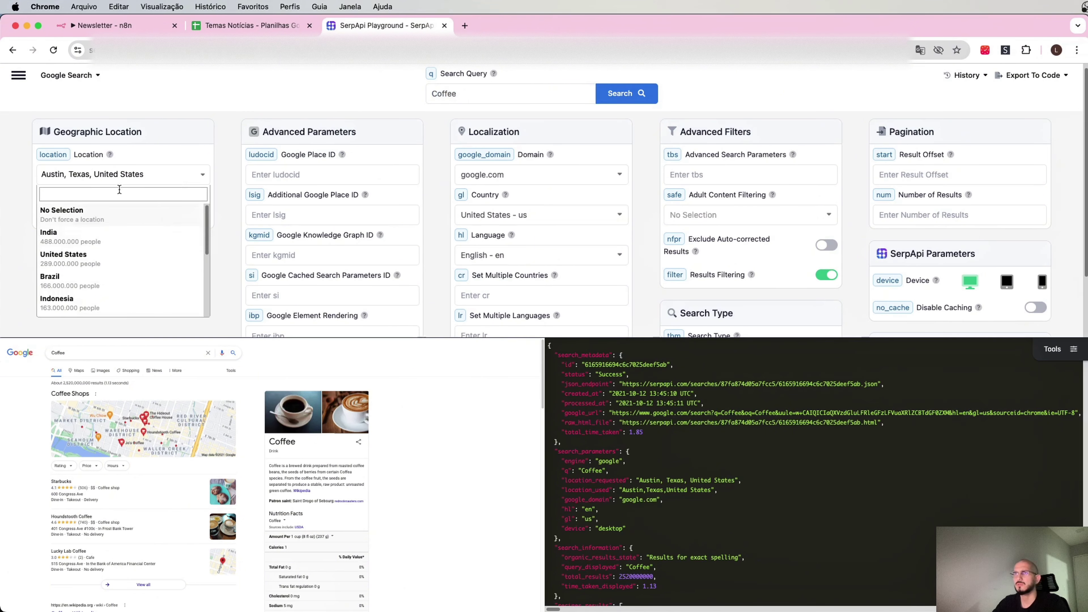
left_click(109, 278)
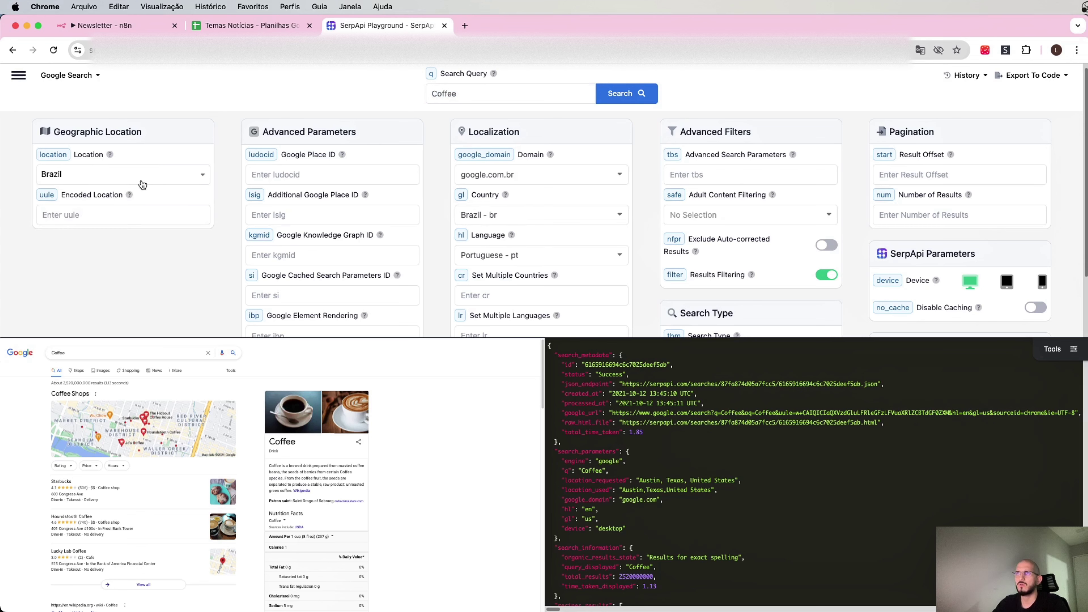
Step: Examine the playground's location, advanced, localization and filter parameters, including their API parameter names
scroll(313, 196, "down", 3)
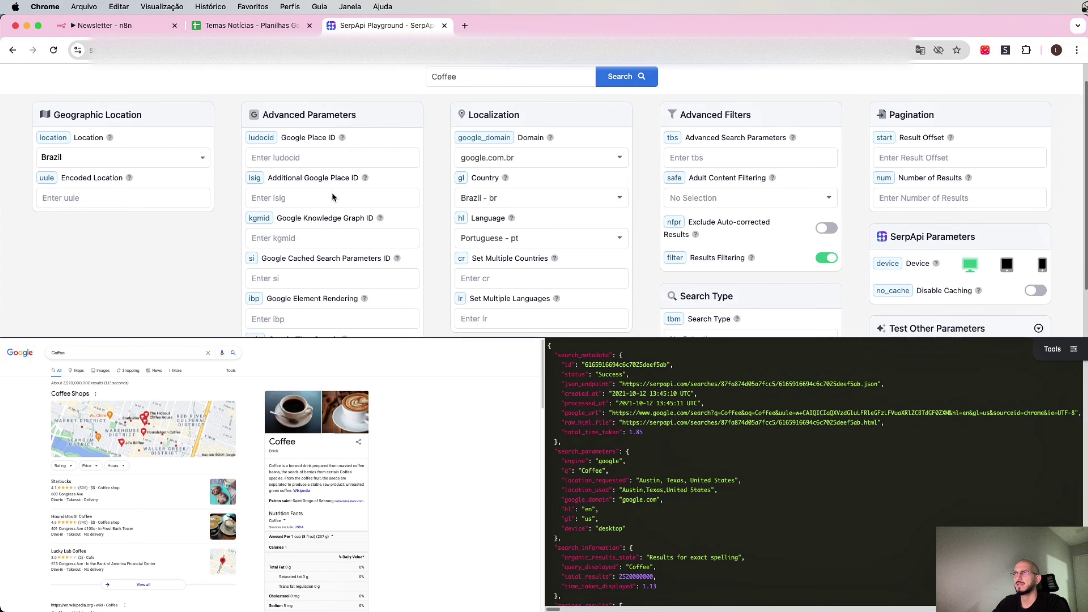
scroll(306, 199, "down", 3)
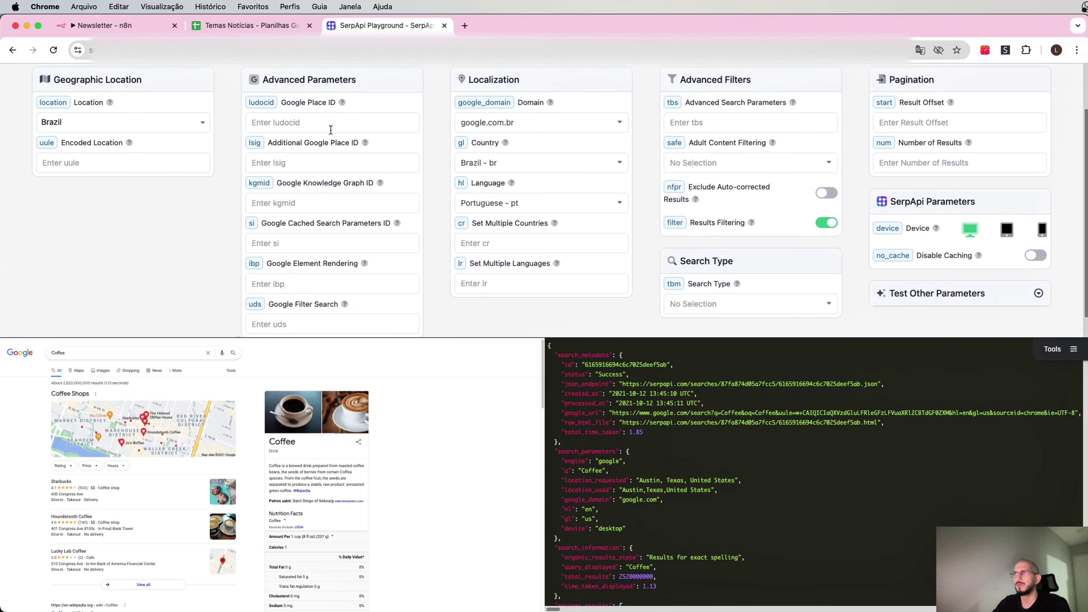
scroll(330, 206, "down", 1)
mouse_move(365, 147)
scroll(364, 213, "down", 3)
scroll(343, 176, "up", 2)
scroll(290, 124, "up", 1)
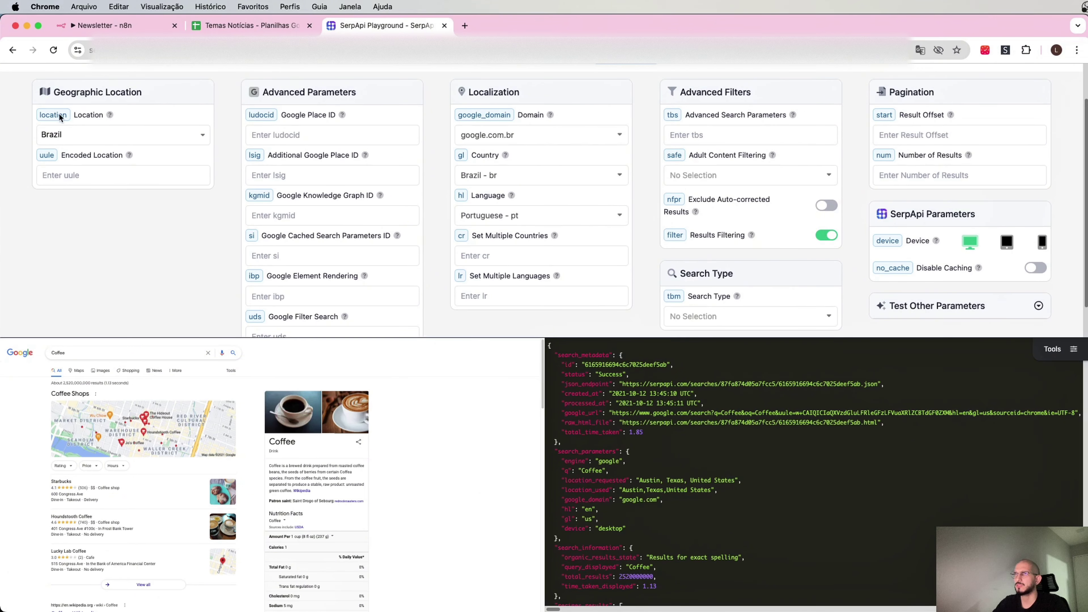
scroll(364, 138, "up", 3)
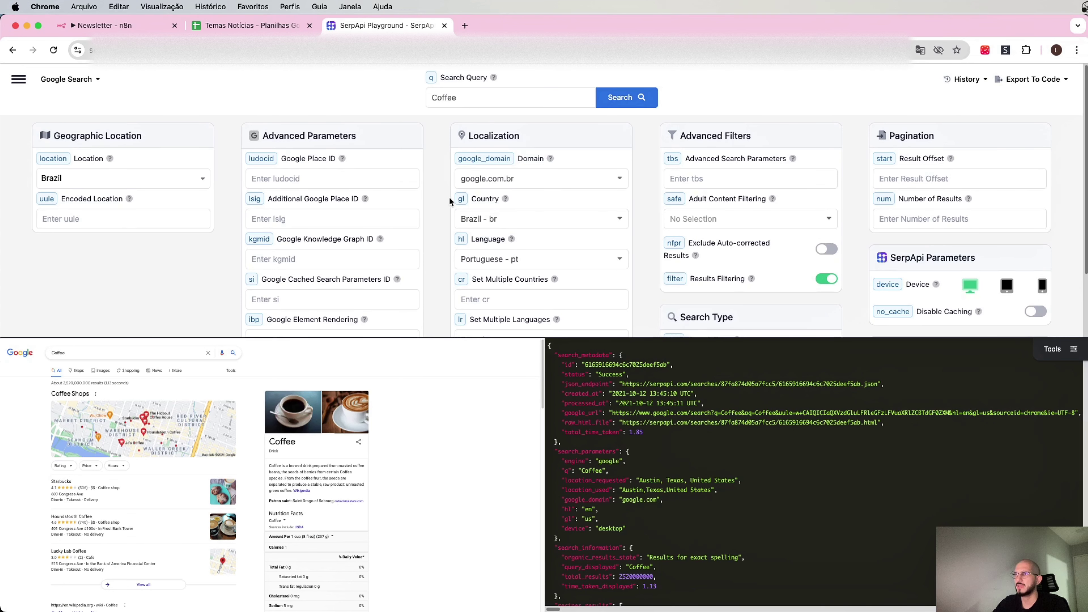
scroll(488, 209, "down", 1)
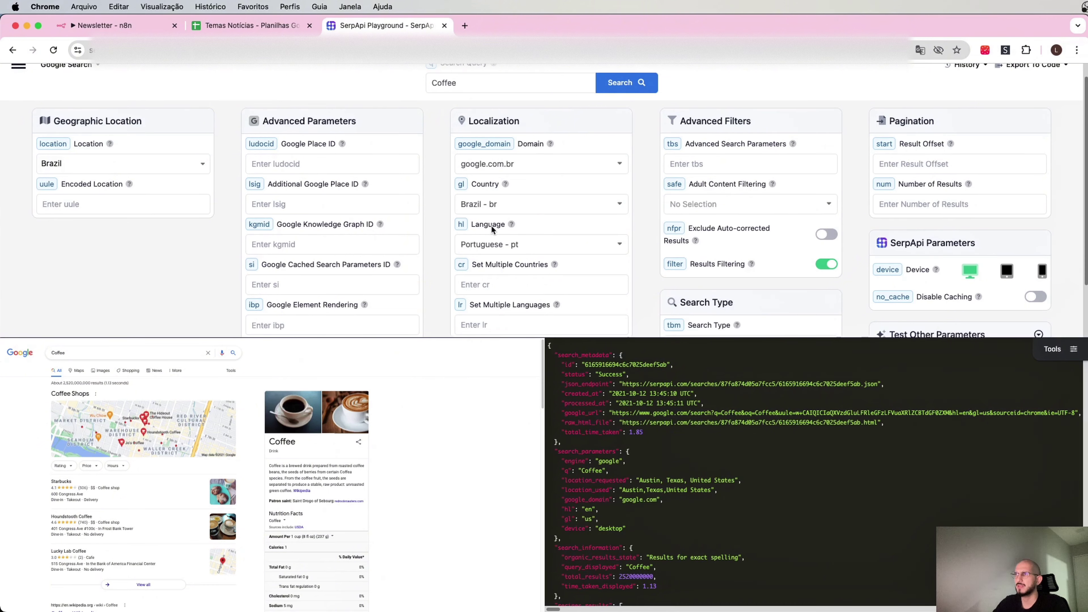
scroll(514, 243, "down", 2)
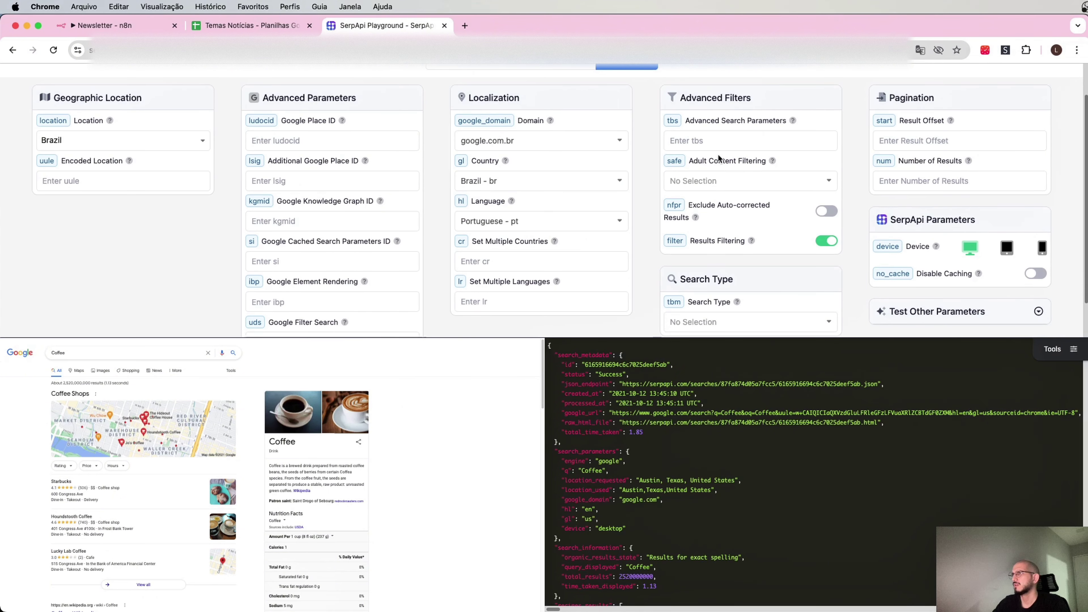
Step: Set the playground's search type to nws - Google News
scroll(771, 146, "down", 3)
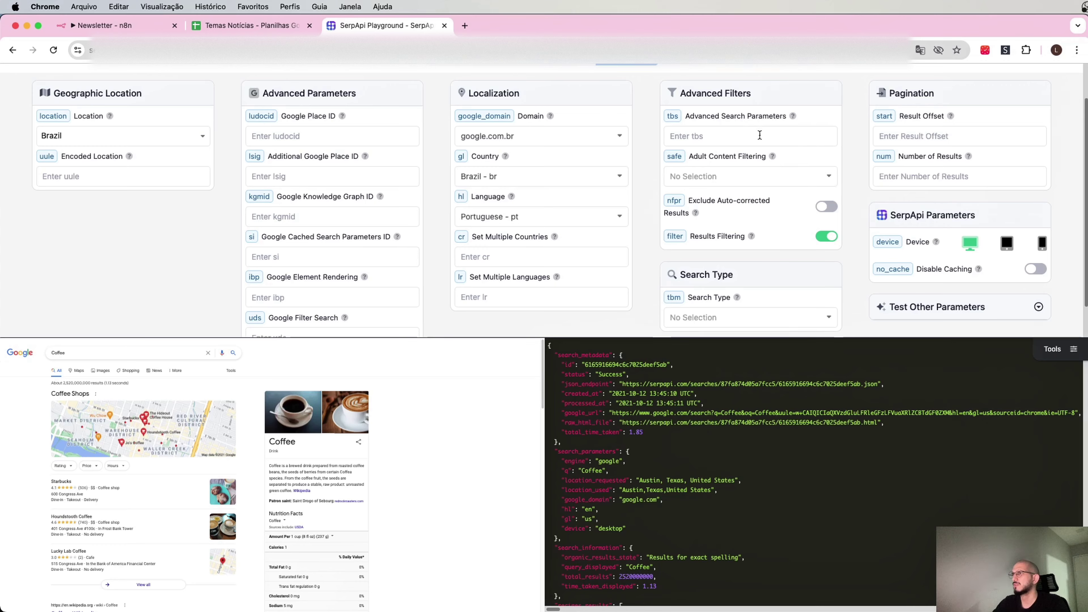
left_click(722, 297)
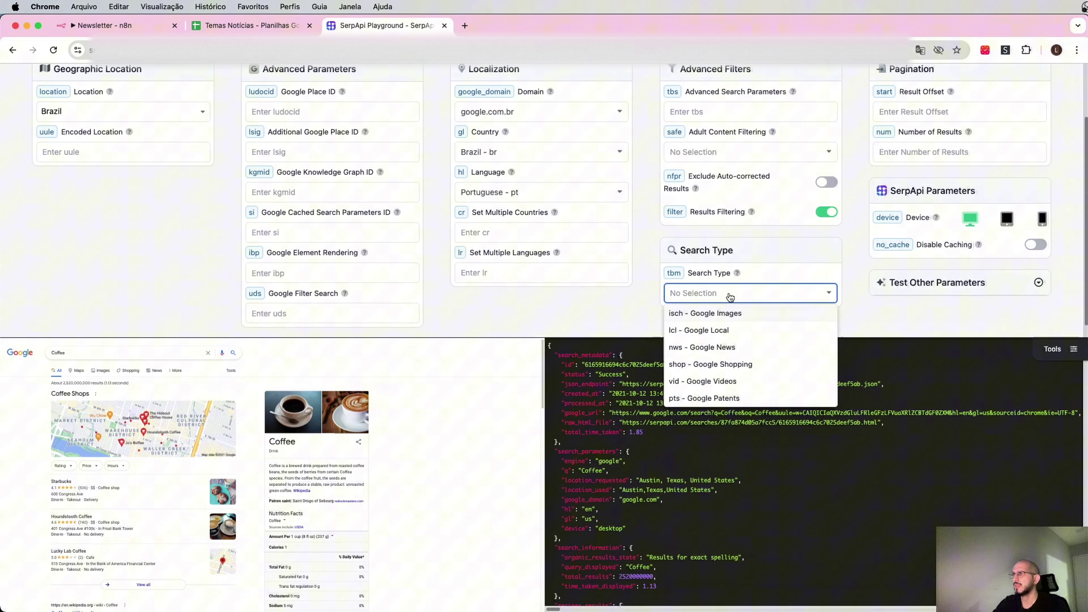
left_click(722, 348)
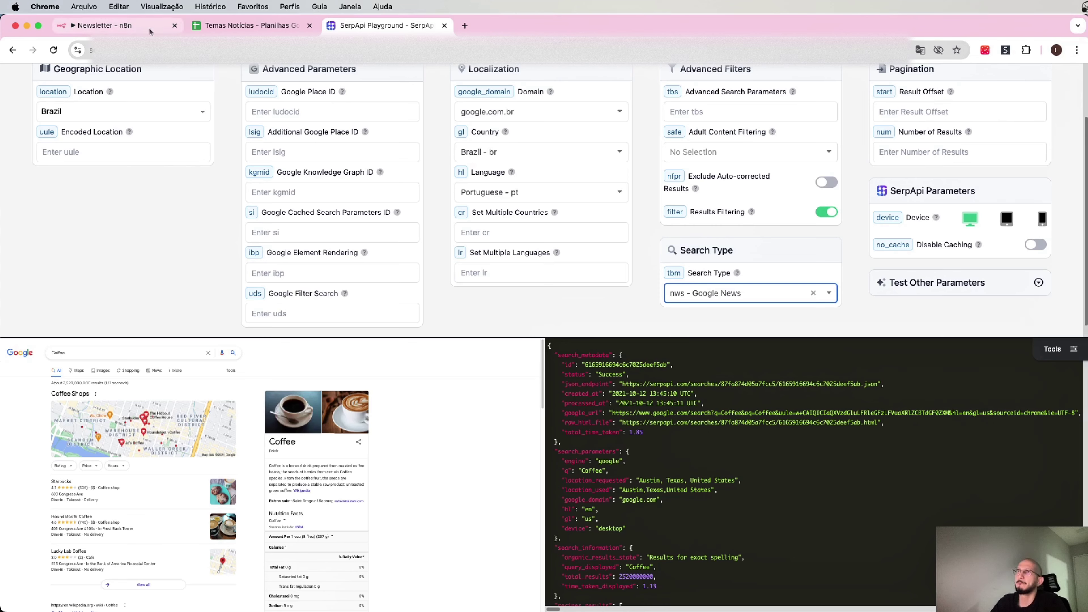
Step: Replace the playground's search query with "seleção brasileira"
scroll(364, 141, "up", 2)
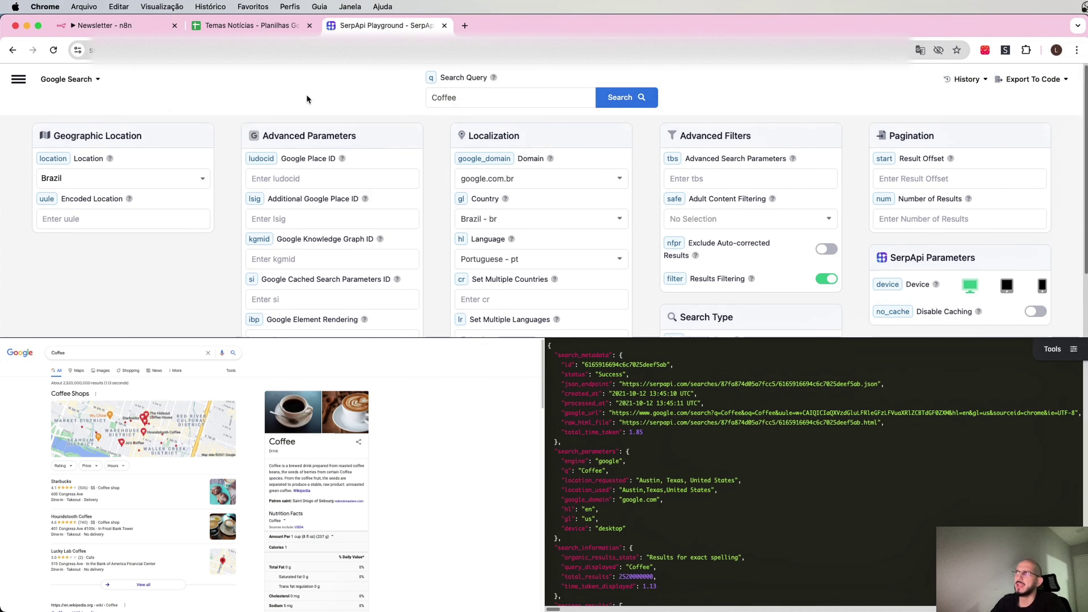
scroll(386, 126, "down", 1)
scroll(437, 119, "up", 1)
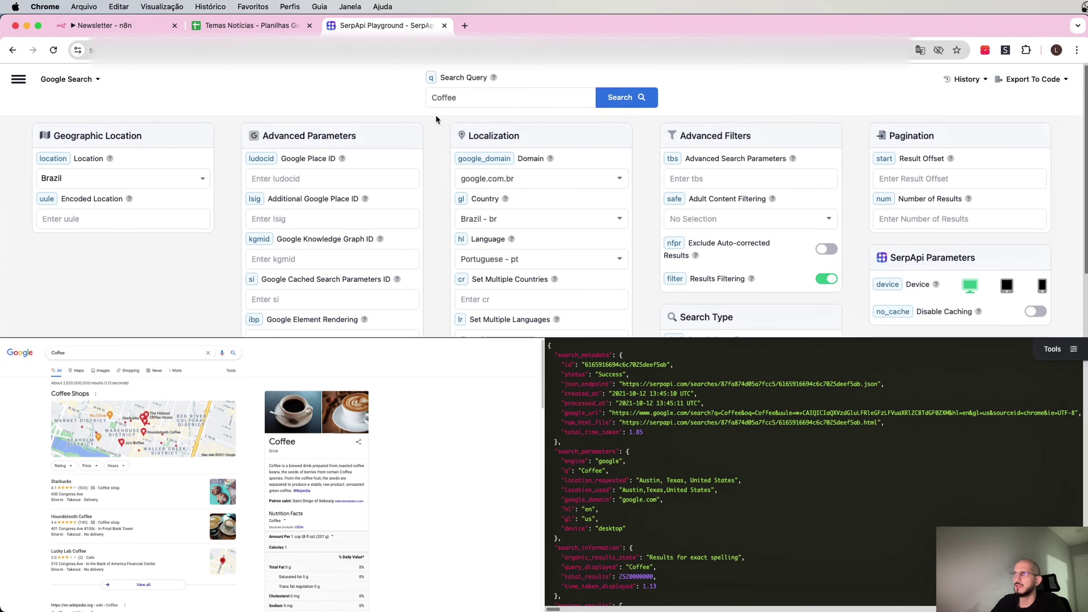
left_click_drag(464, 97, 415, 99)
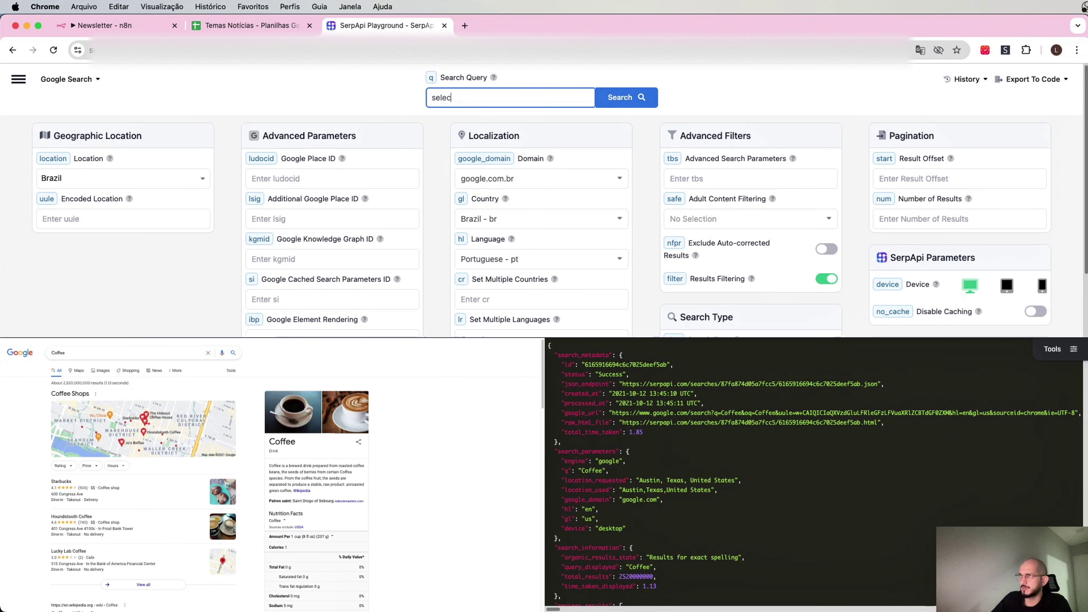
type("seleça")
key("BackSpace")
type("ão brasileira")
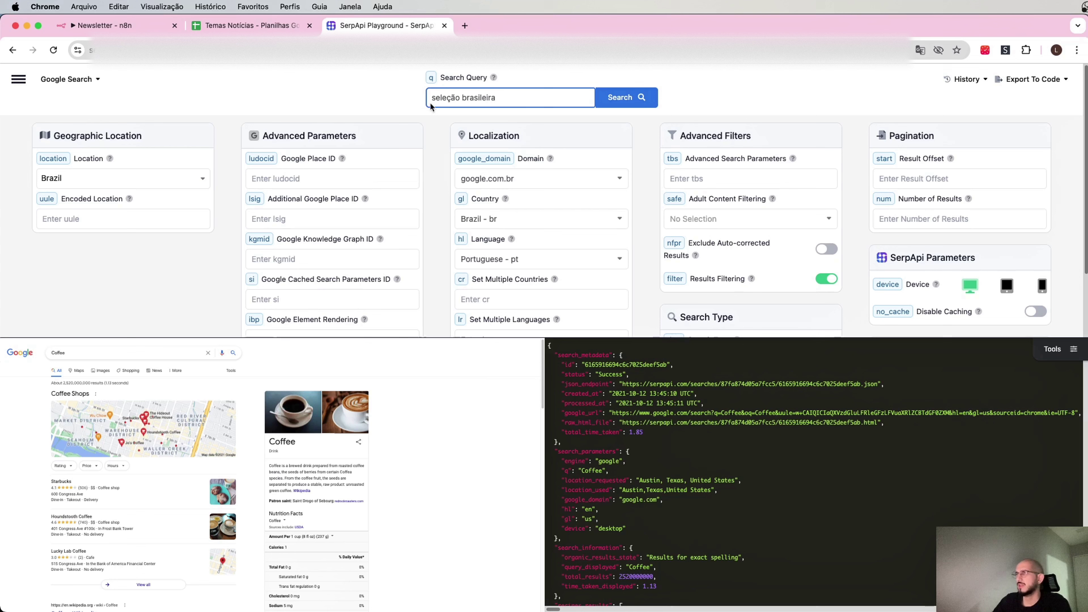
Step: Run the playground search for "seleção brasileira" and enlarge the results area
key("Return")
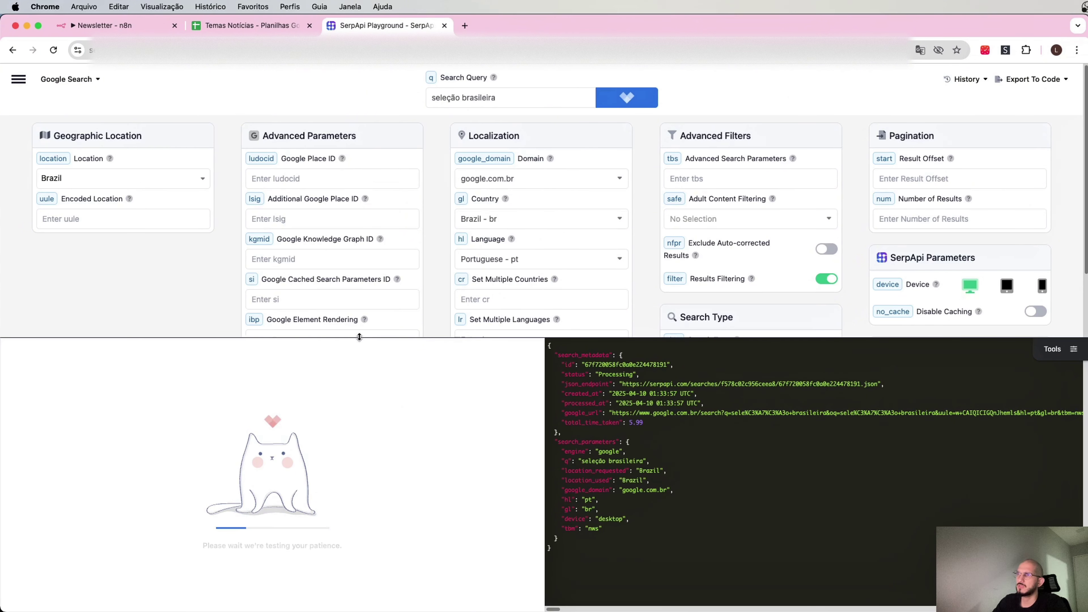
left_click_drag(362, 338, 364, 268)
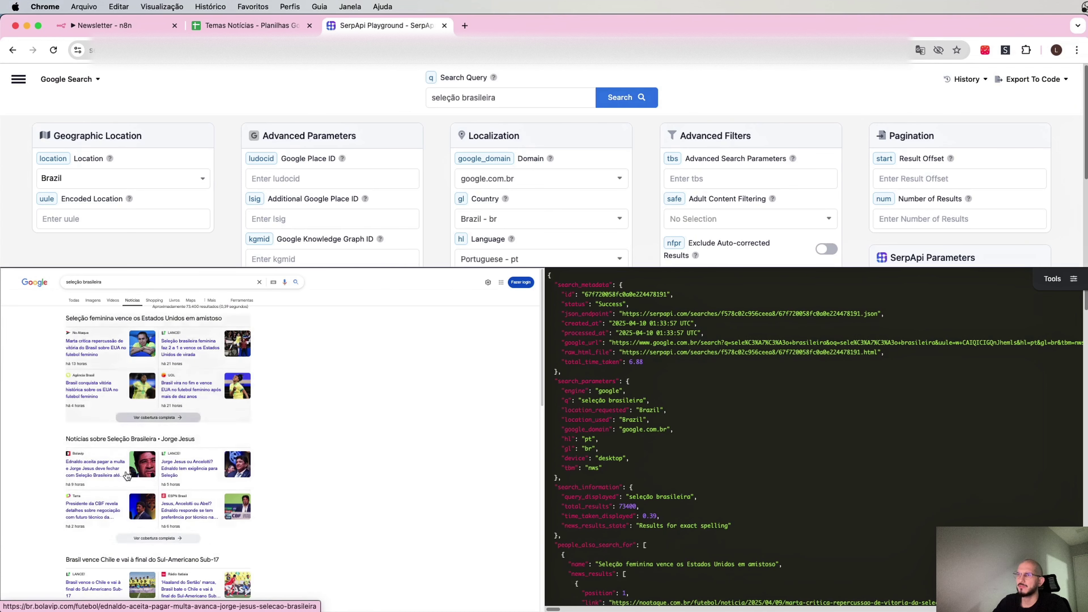
Step: Examine the JSON response's search_parameters, search_information and people_also_search_for sections, comparing the news_results entries with the rendered Google News page
scroll(680, 388, "down", 5)
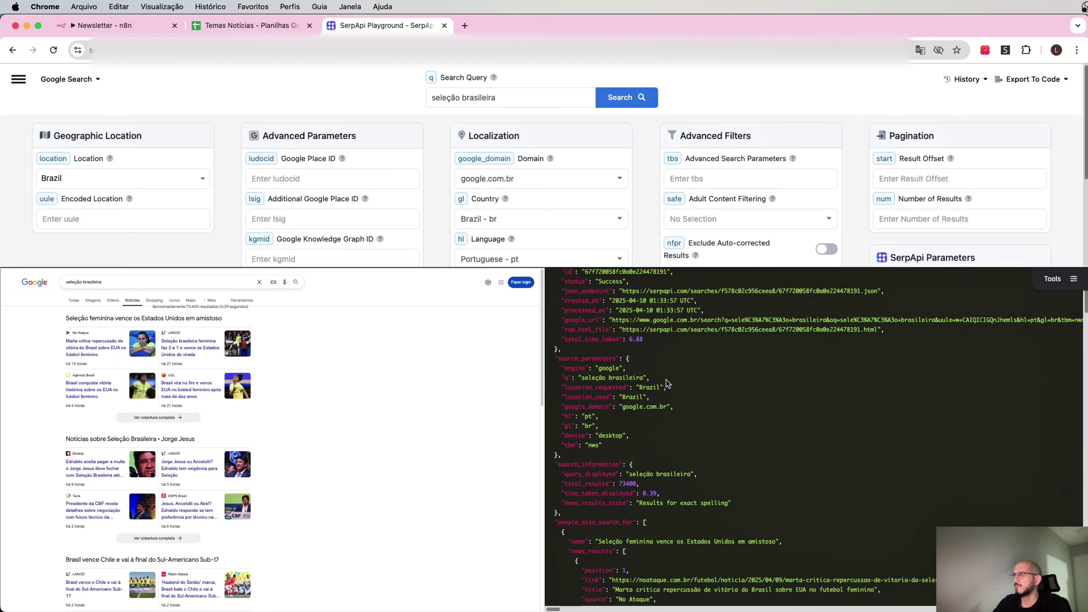
scroll(667, 381, "down", 1)
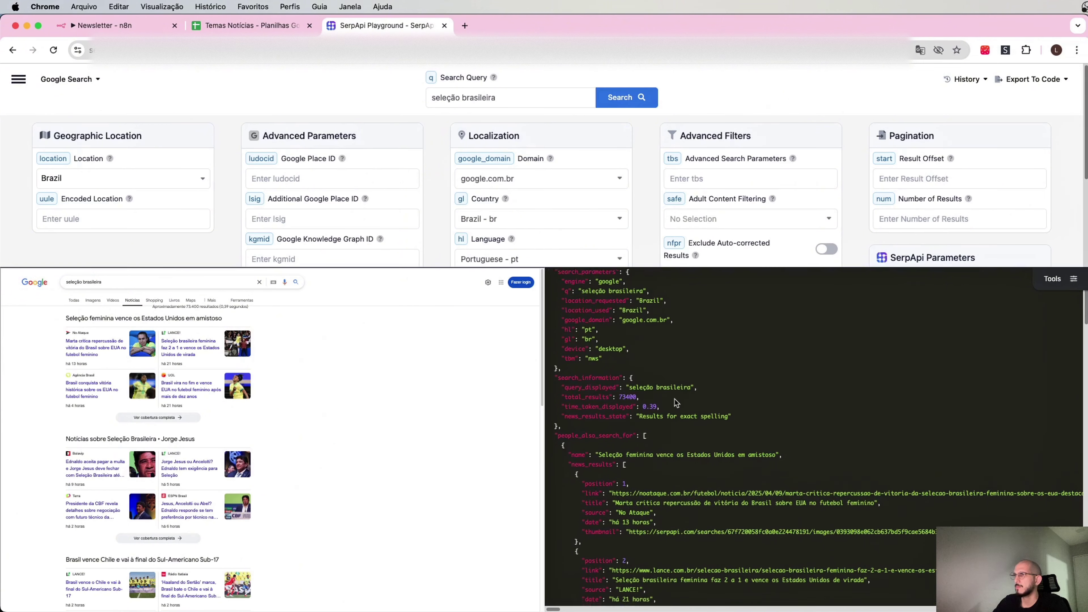
scroll(621, 396, "down", 1)
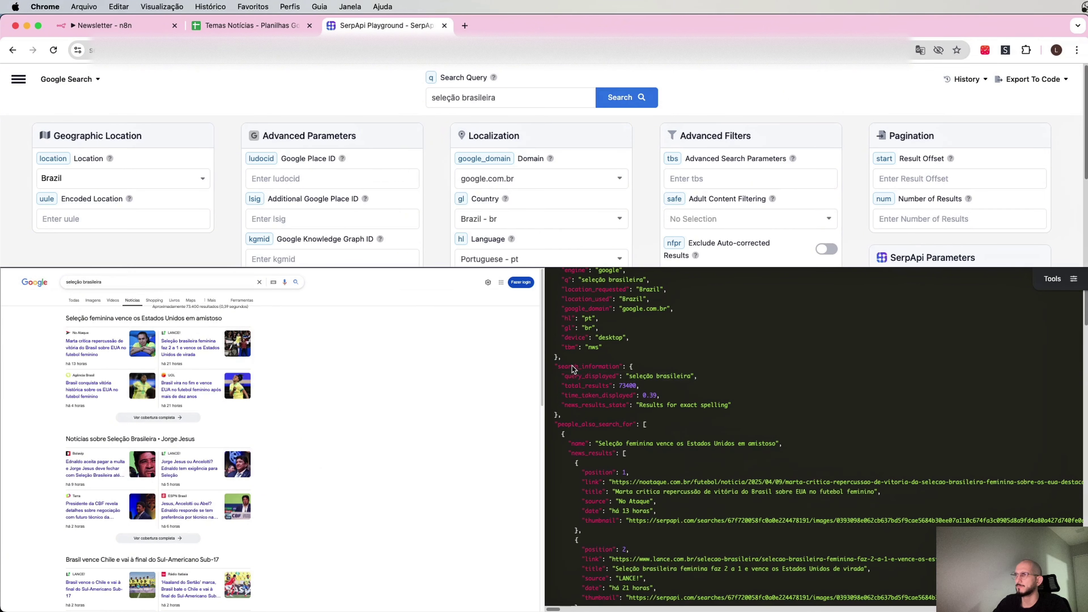
left_click_drag(593, 370, 626, 368)
left_click(643, 379)
scroll(701, 397, "down", 8)
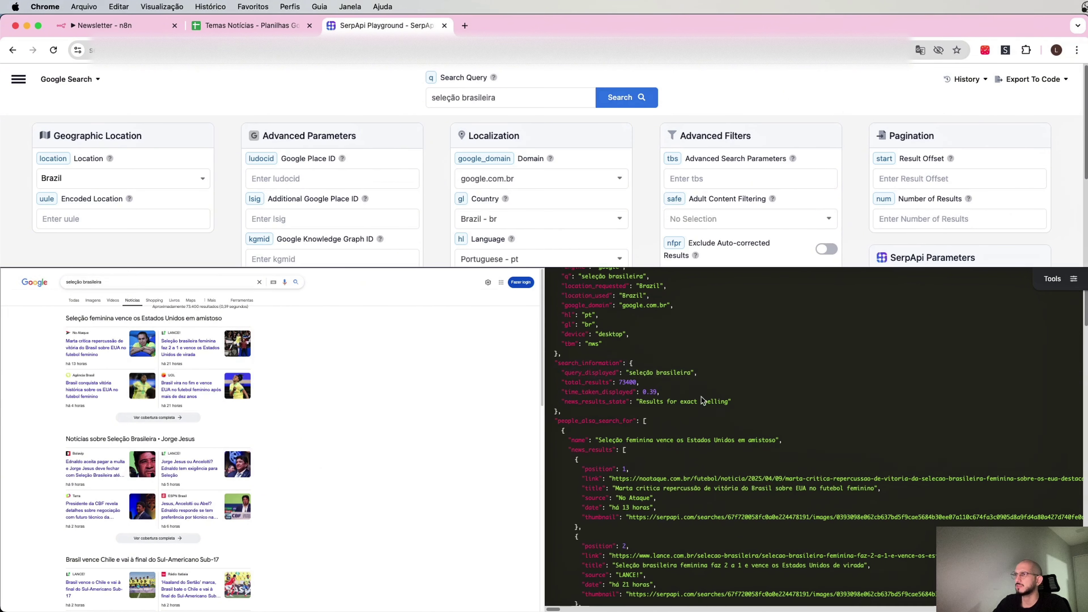
scroll(701, 398, "up", 8)
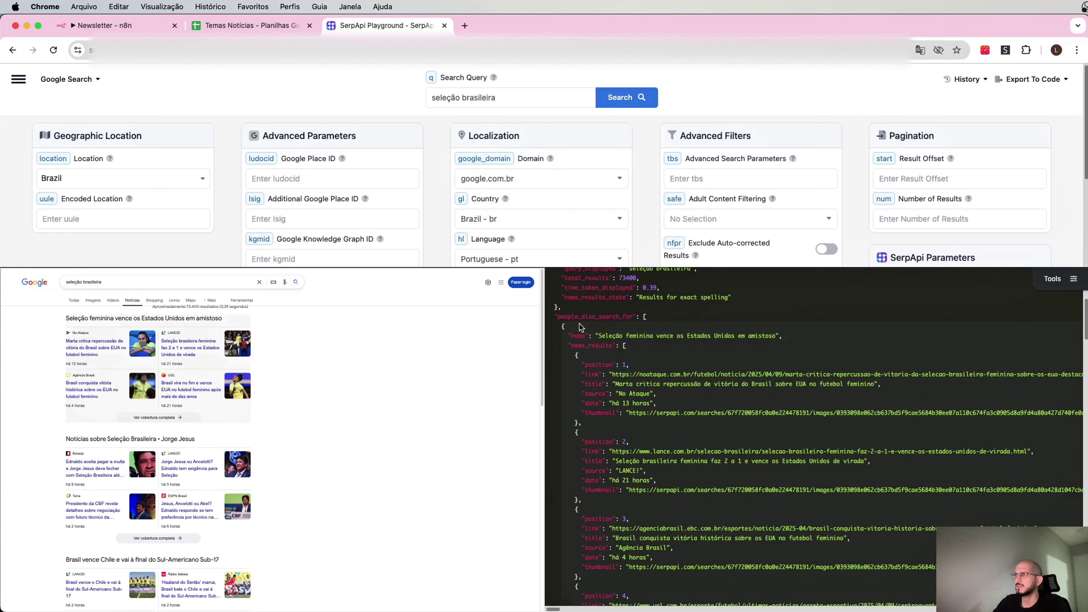
left_click_drag(576, 317, 565, 327)
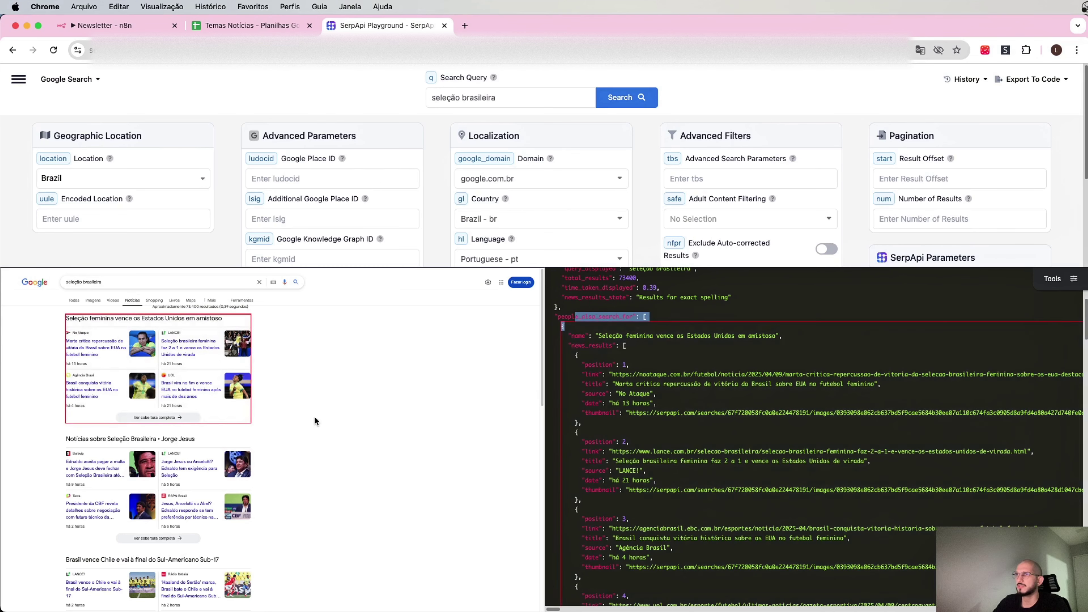
scroll(687, 434, "down", 10)
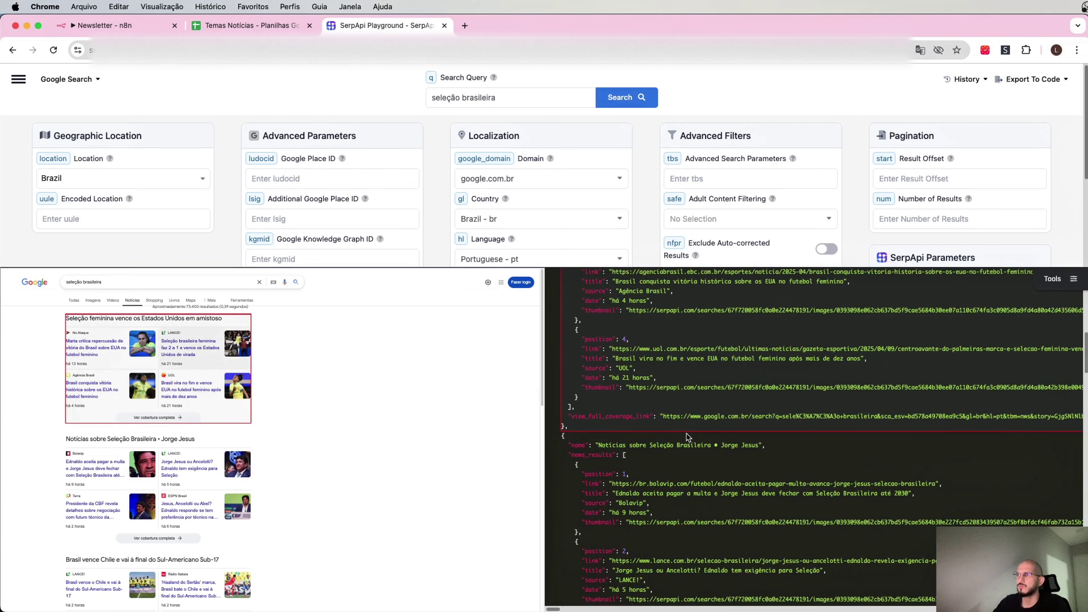
scroll(687, 433, "down", 5)
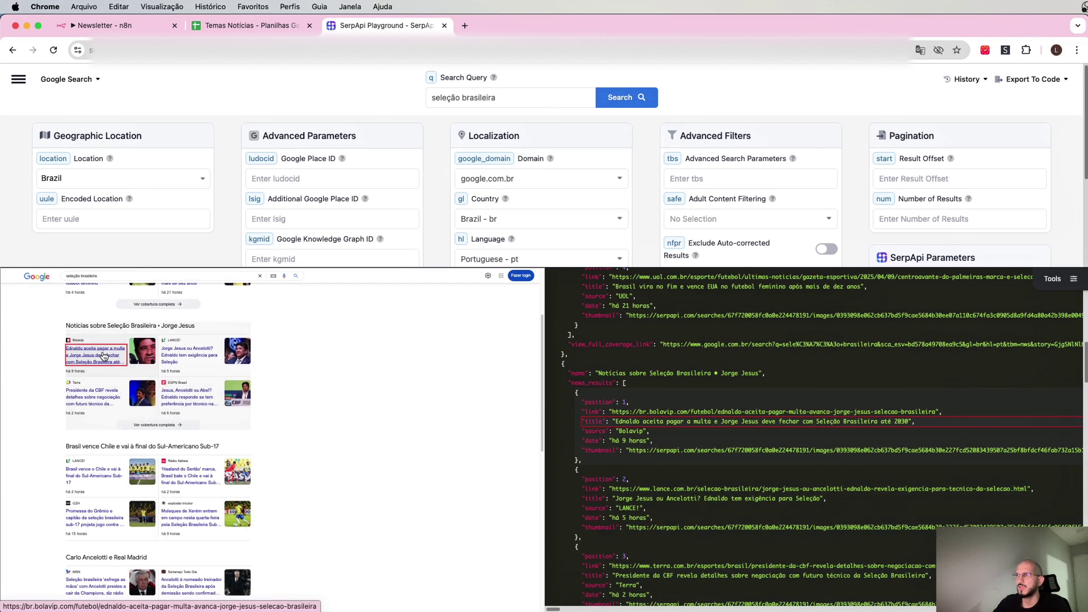
left_click_drag(646, 498, 742, 499)
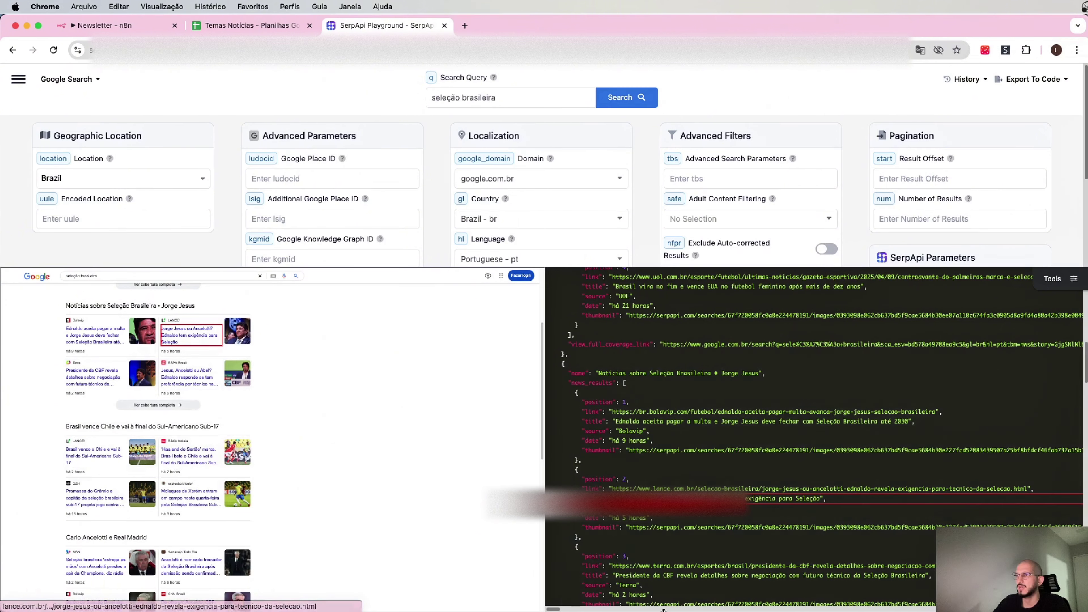
scroll(851, 376, "down", 2)
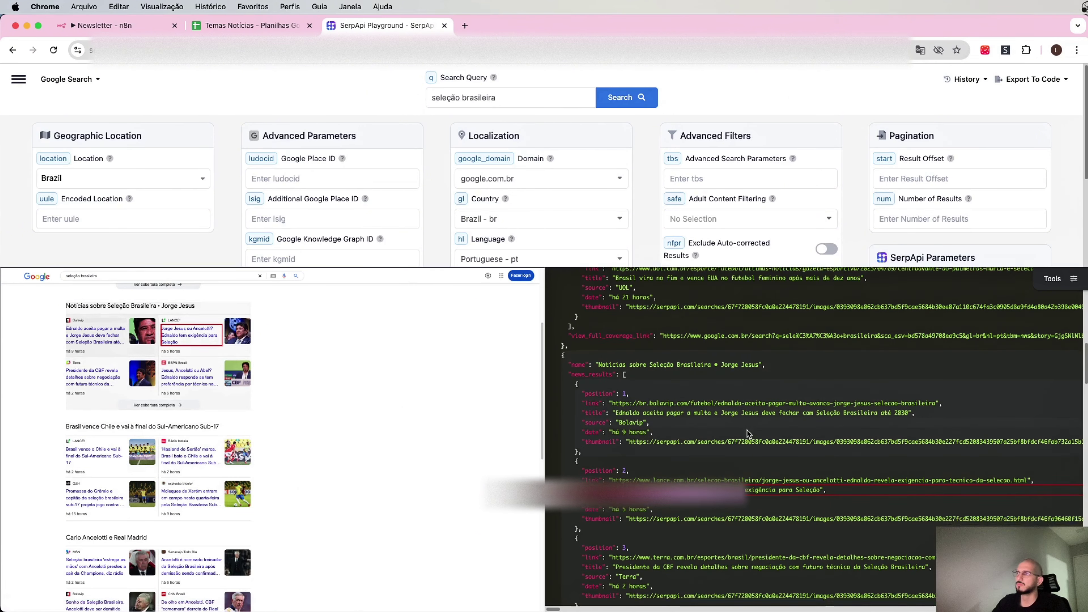
scroll(724, 401, "down", 10)
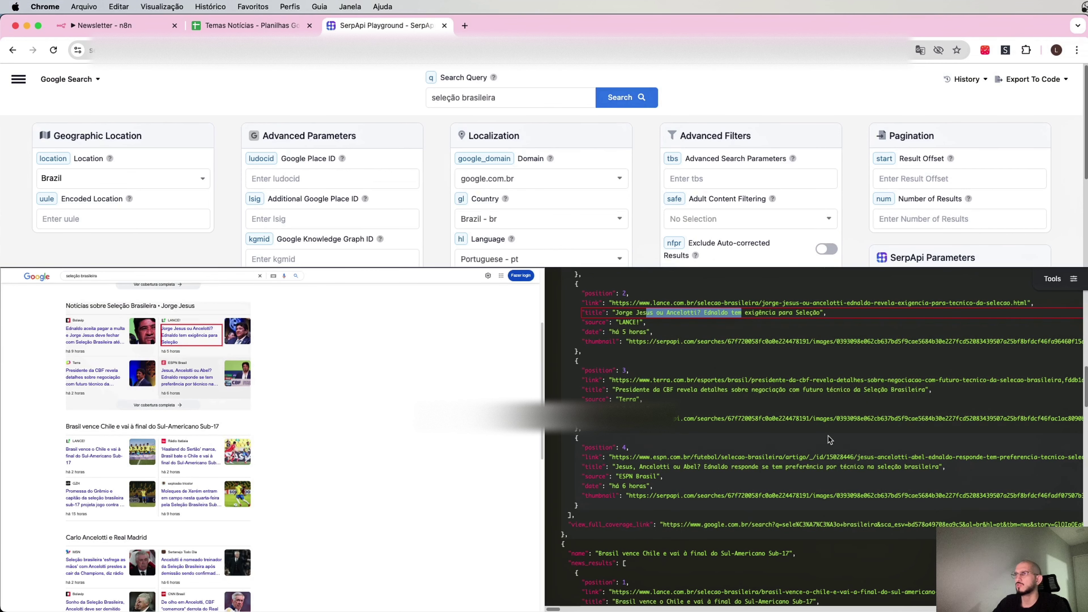
Step: Switch to the n8n Newsletter workflow and open the Serp API Request node to examine its URL and Specify Query Parameters options
left_click(104, 25)
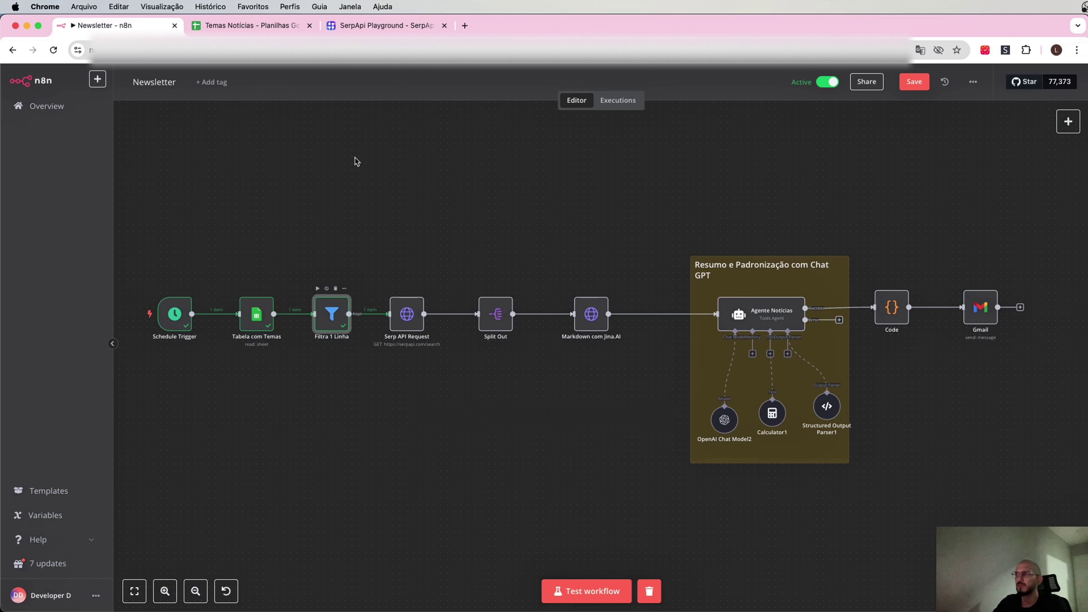
double_click(407, 324)
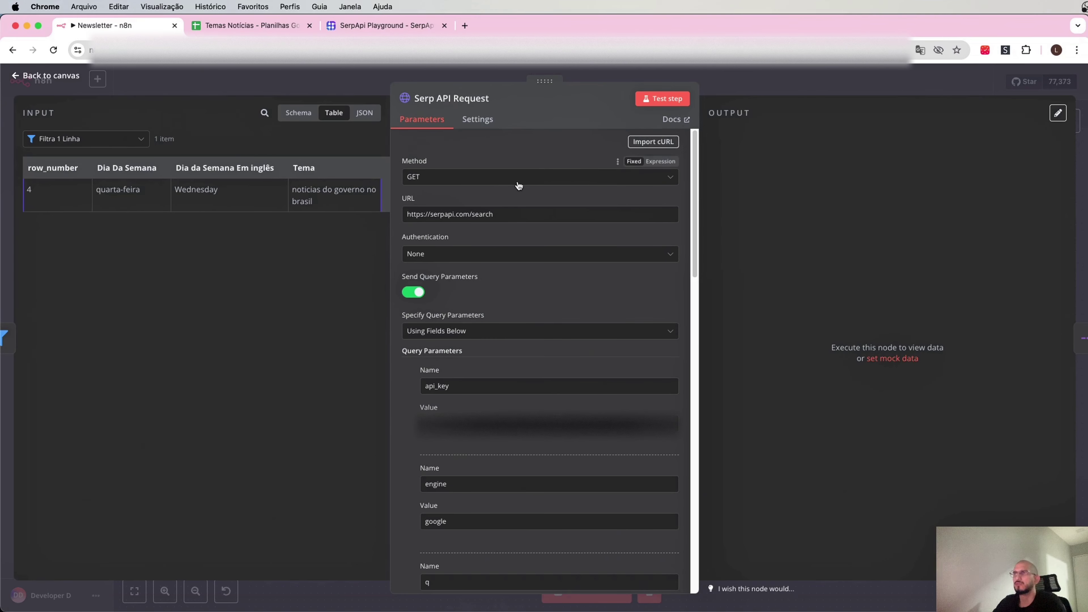
left_click_drag(526, 219, 391, 215)
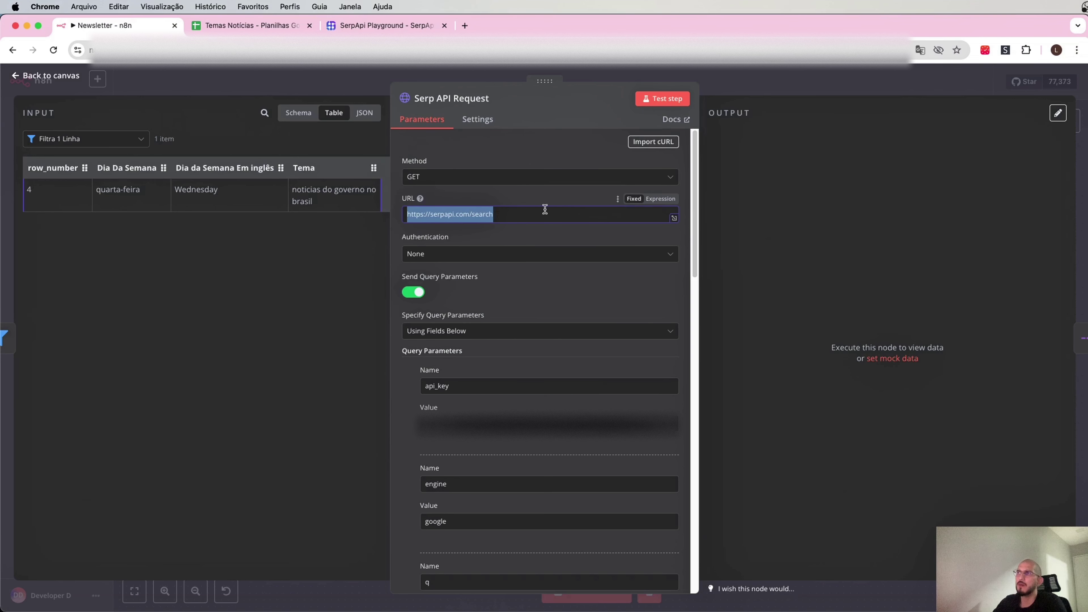
scroll(515, 256, "down", 2)
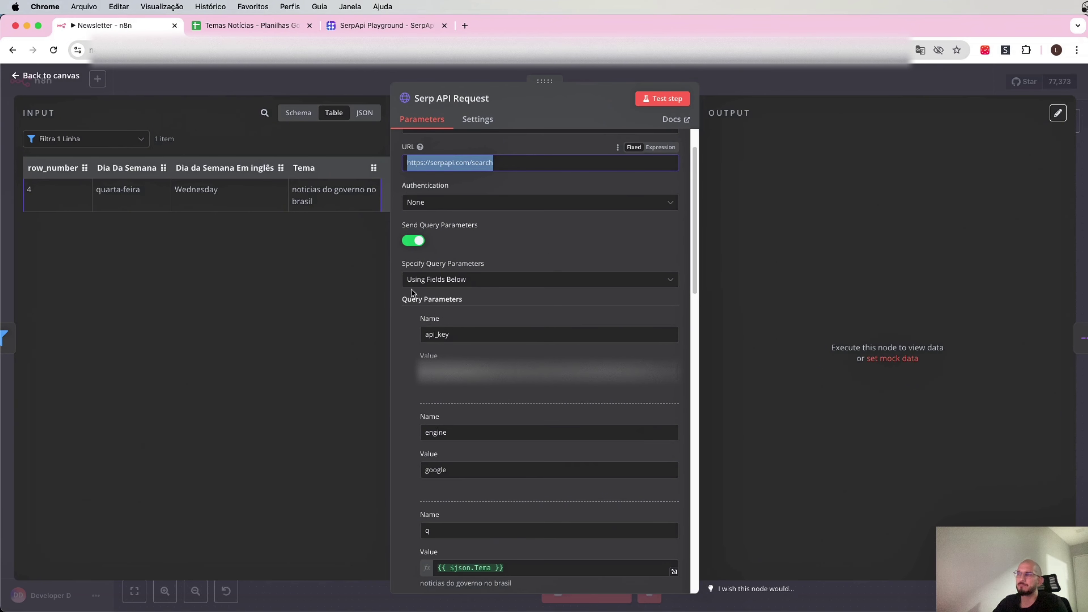
left_click(438, 282)
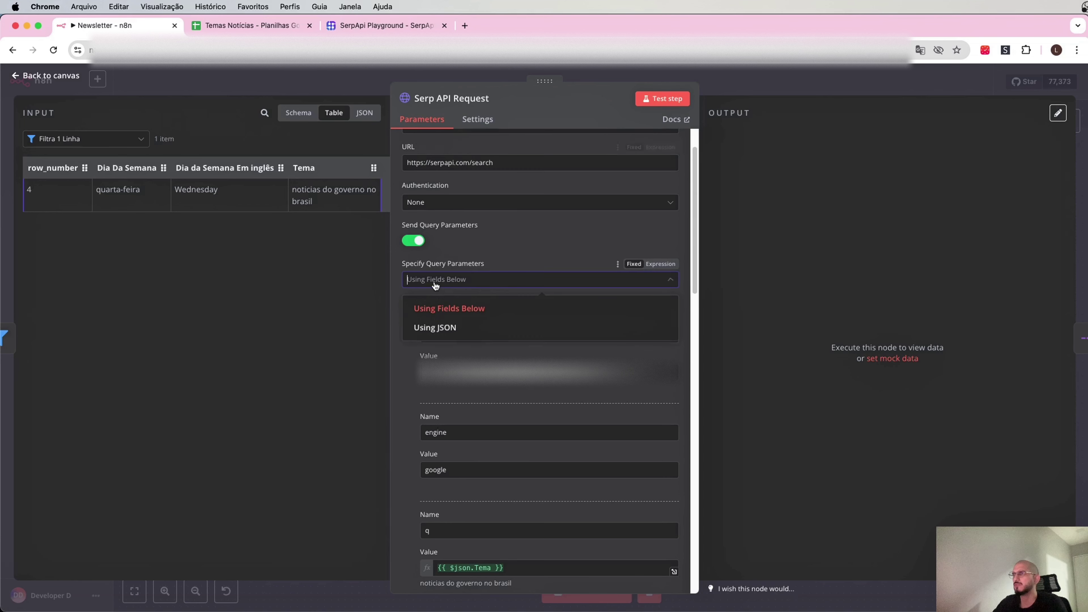
left_click(513, 246)
Step: Examine the Serp API Request node's api_key, engine, q and location query parameters
scroll(514, 250, "down", 1)
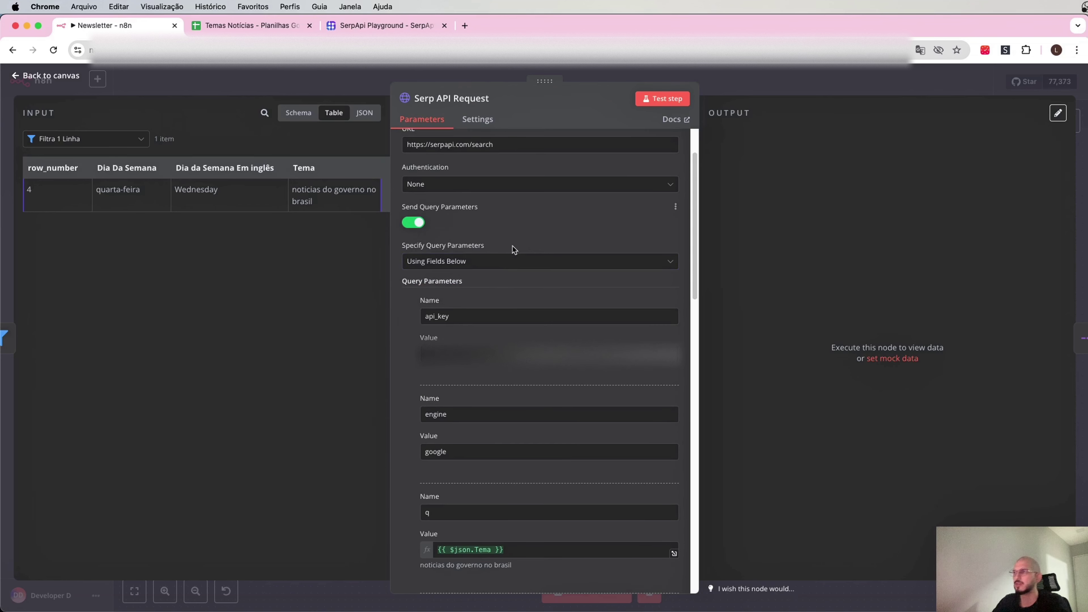
scroll(505, 206, "down", 4)
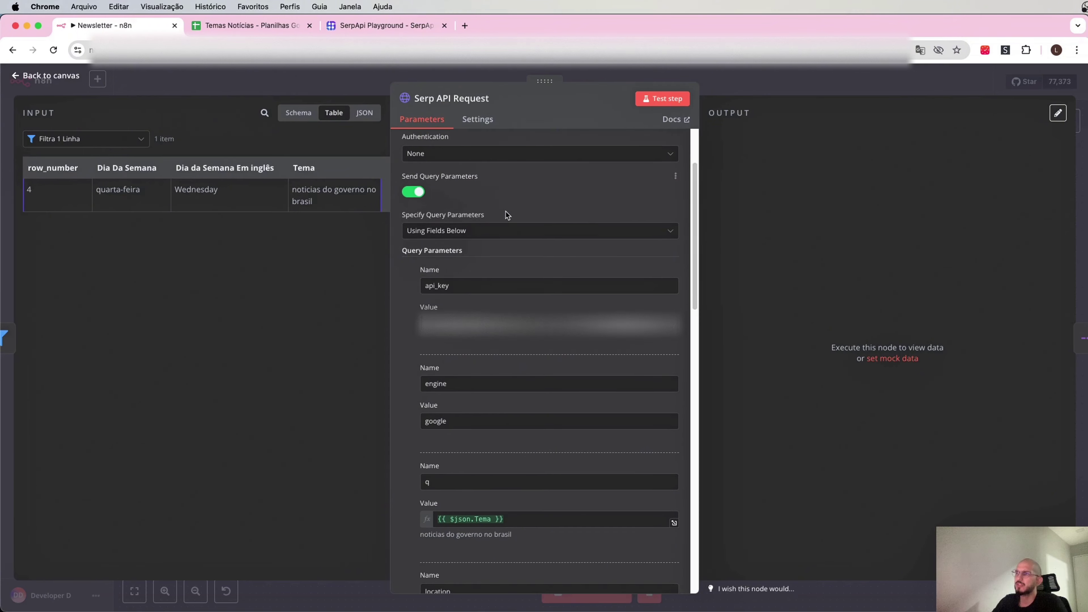
double_click(505, 253)
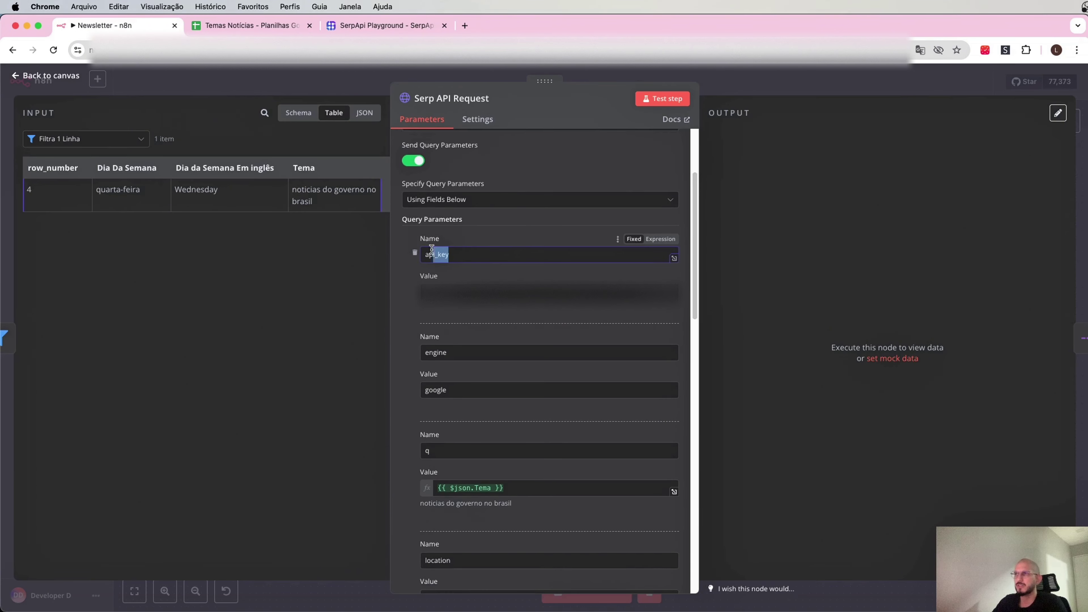
left_click(545, 235)
scroll(565, 231, "down", 3)
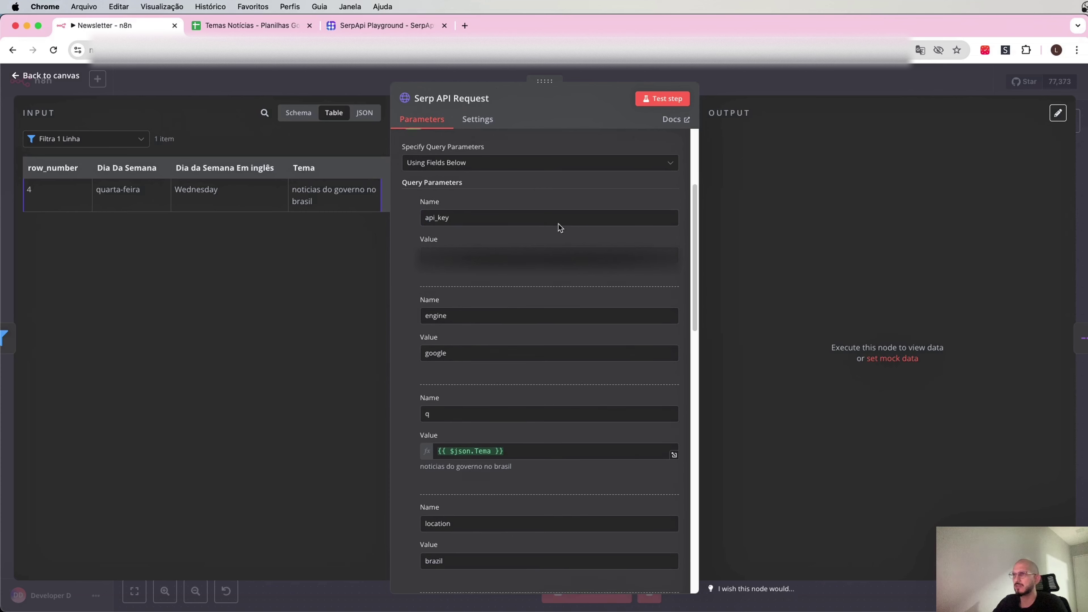
double_click(468, 306)
left_click(498, 274)
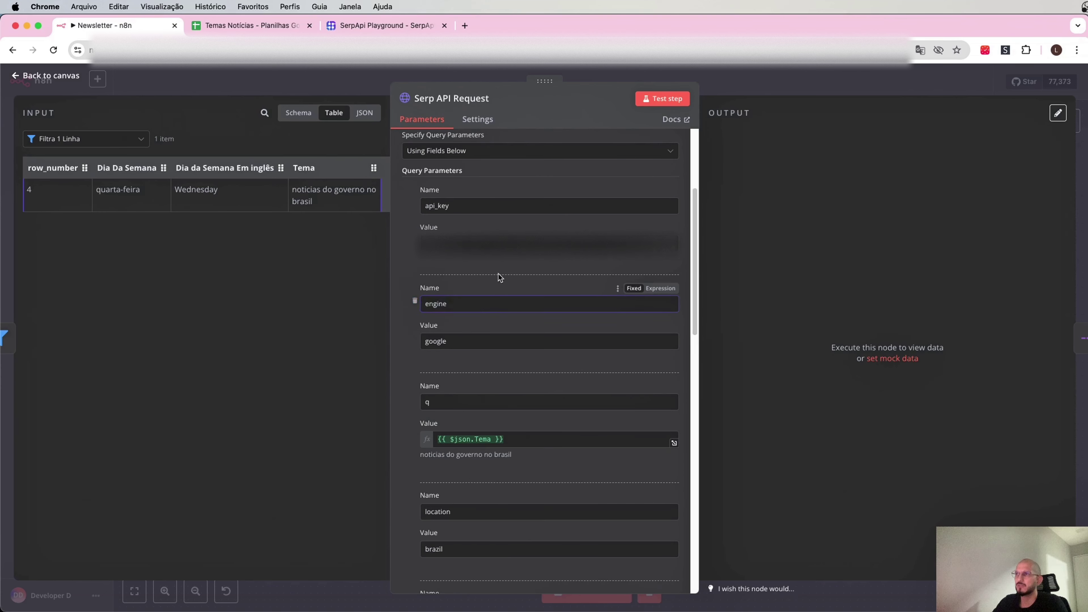
scroll(499, 333, "down", 1)
scroll(499, 333, "down", 3)
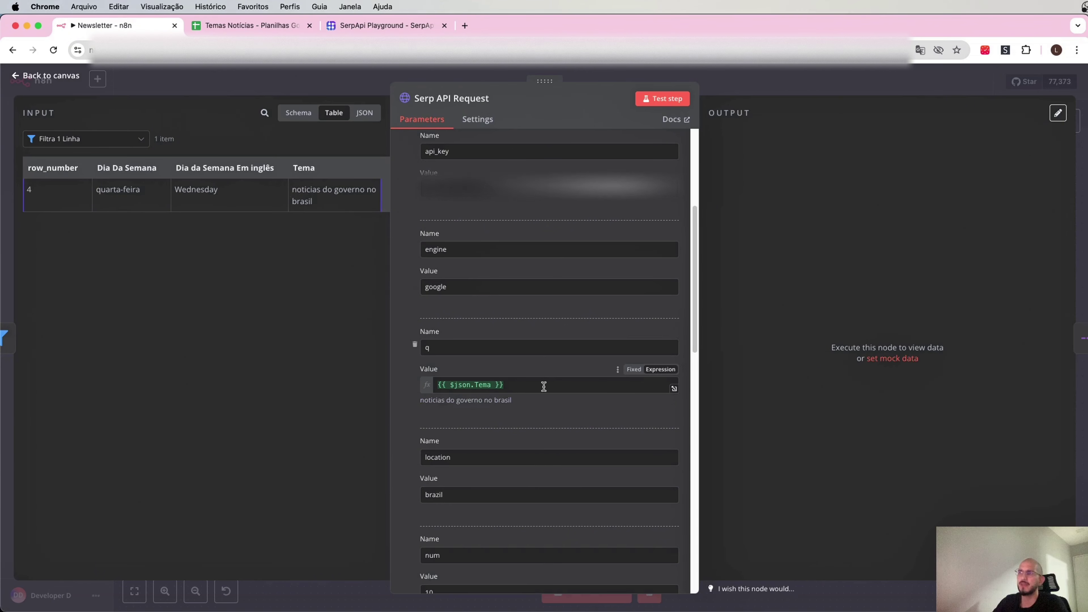
scroll(498, 321, "down", 5)
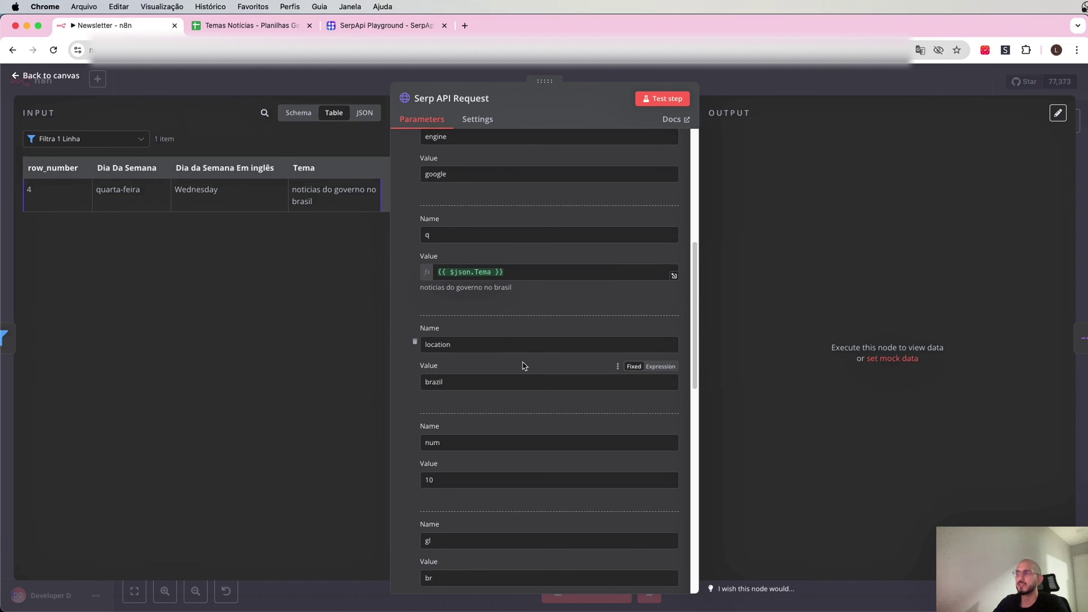
scroll(482, 350, "down", 4)
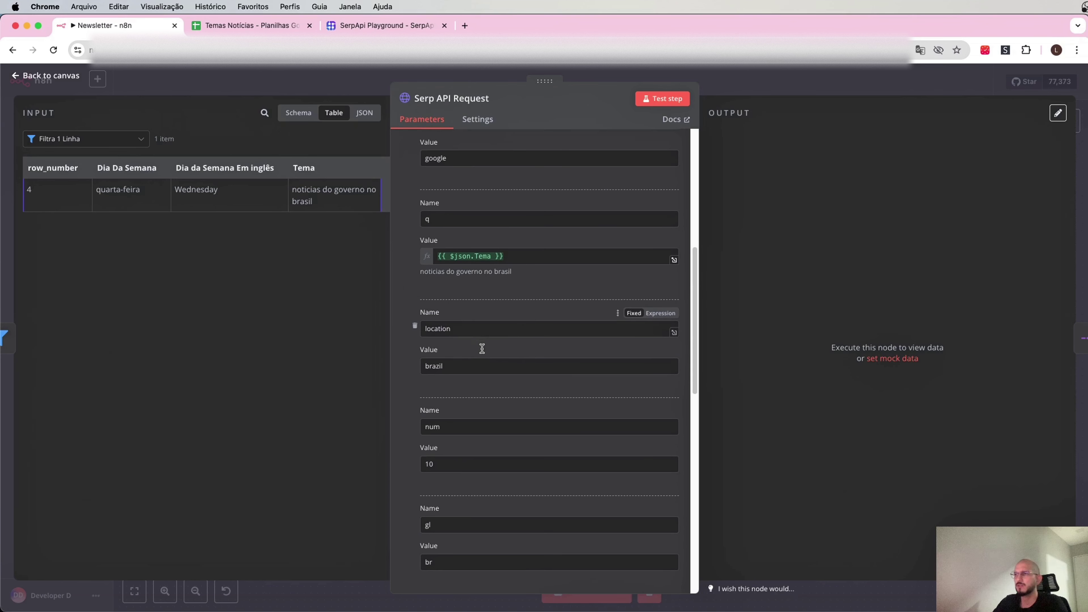
Step: Examine the node's remaining query parameters: num, gl, hl, google_domain, tbm and created_at
scroll(535, 302, "down", 2)
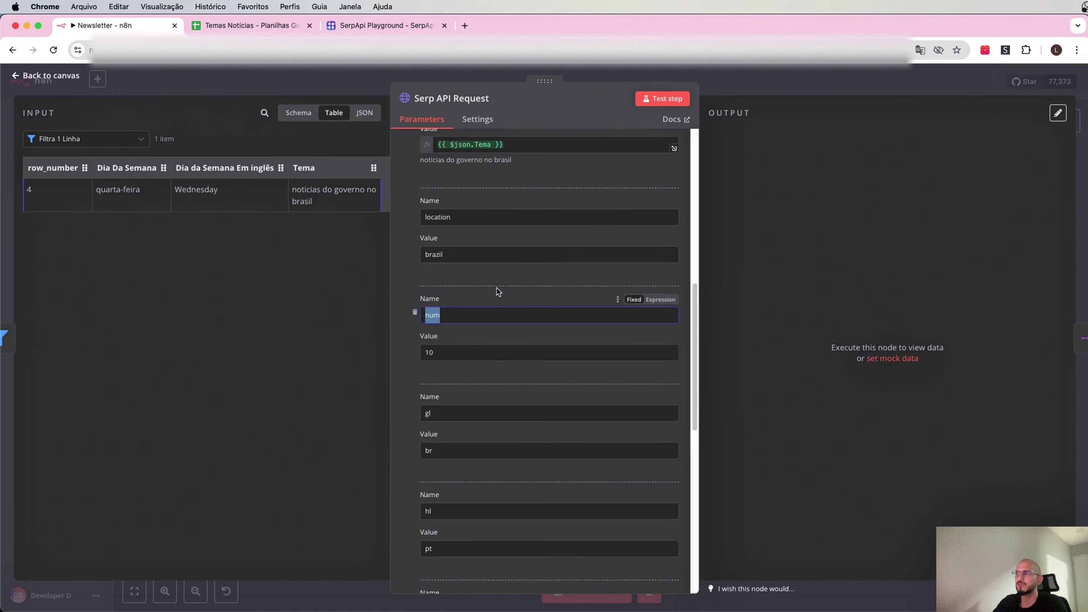
left_click(464, 355)
scroll(500, 294, "down", 3)
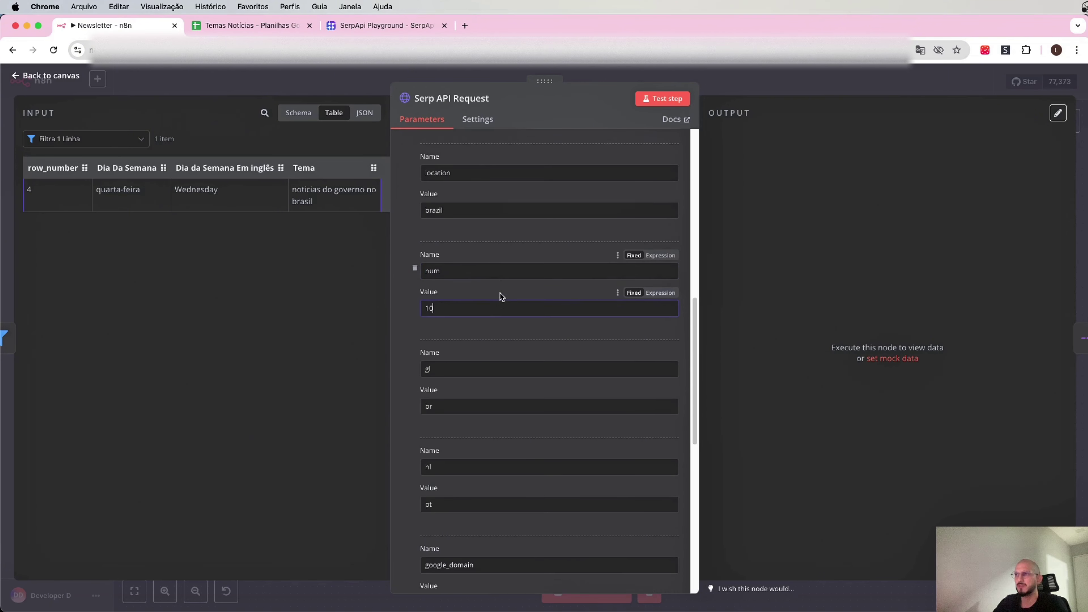
scroll(500, 297, "down", 3)
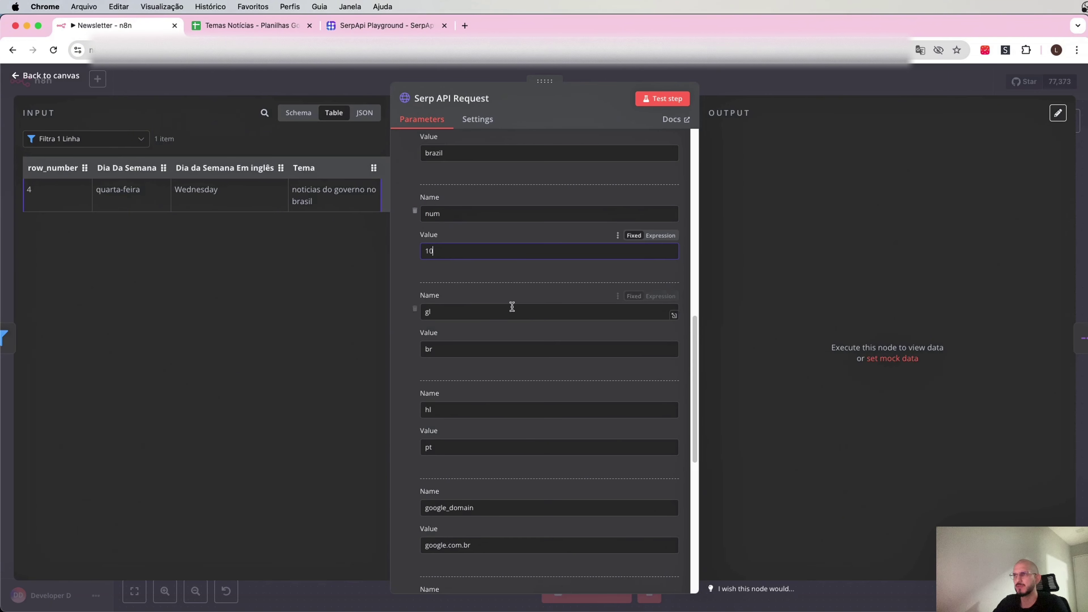
double_click(490, 308)
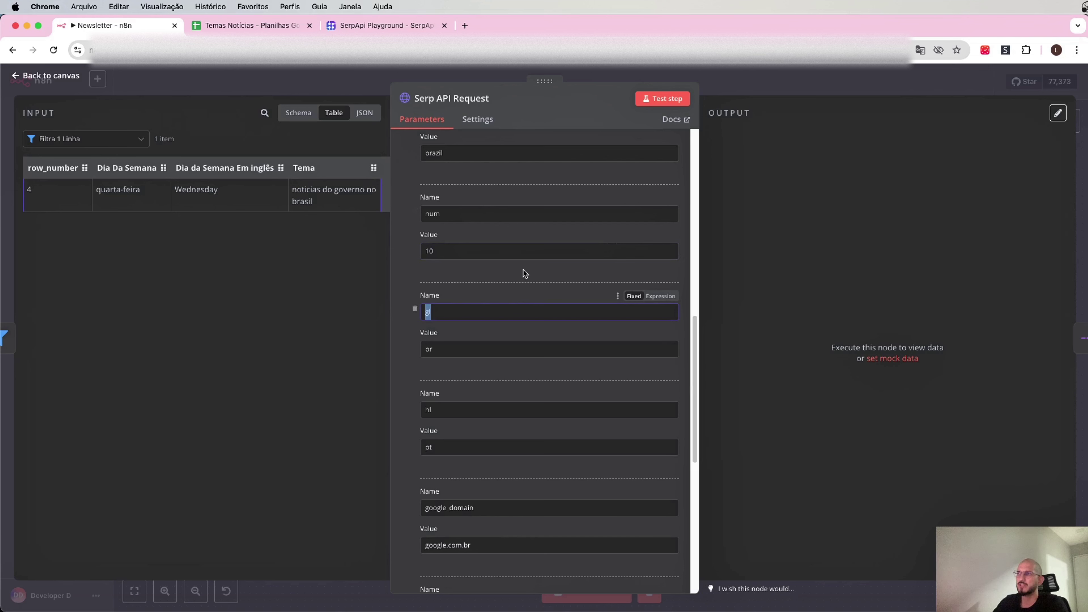
scroll(505, 330, "down", 4)
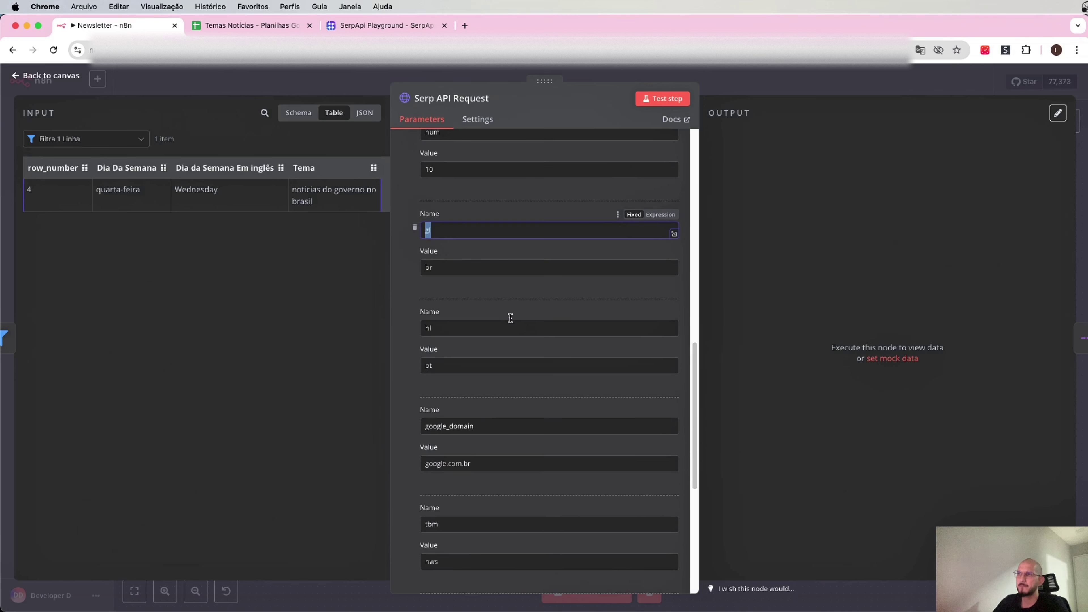
left_click(483, 365)
scroll(510, 318, "down", 3)
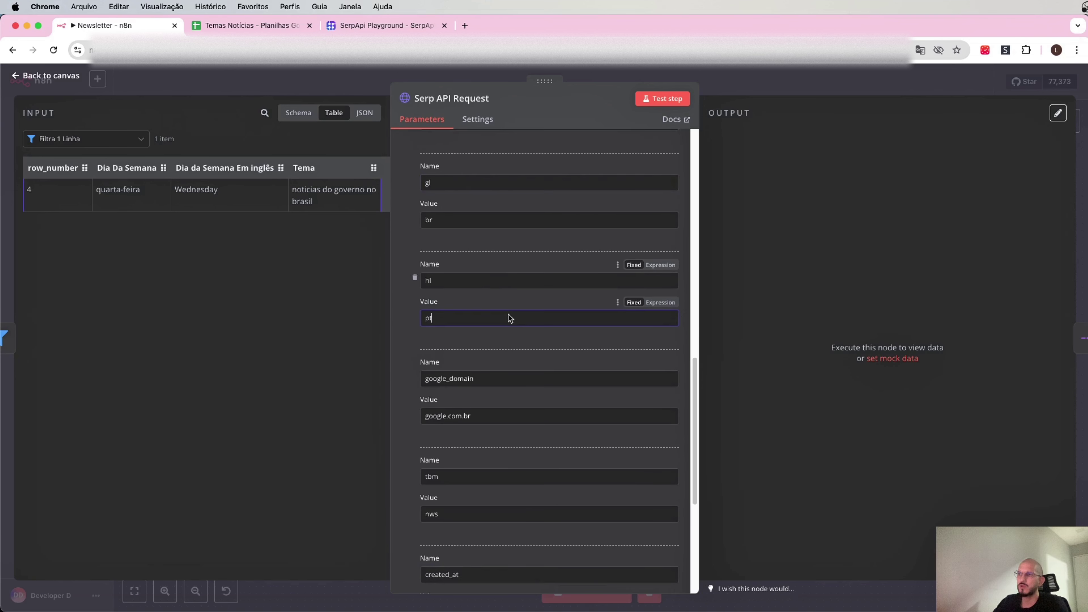
scroll(510, 318, "down", 2)
left_click_drag(533, 349, 424, 349)
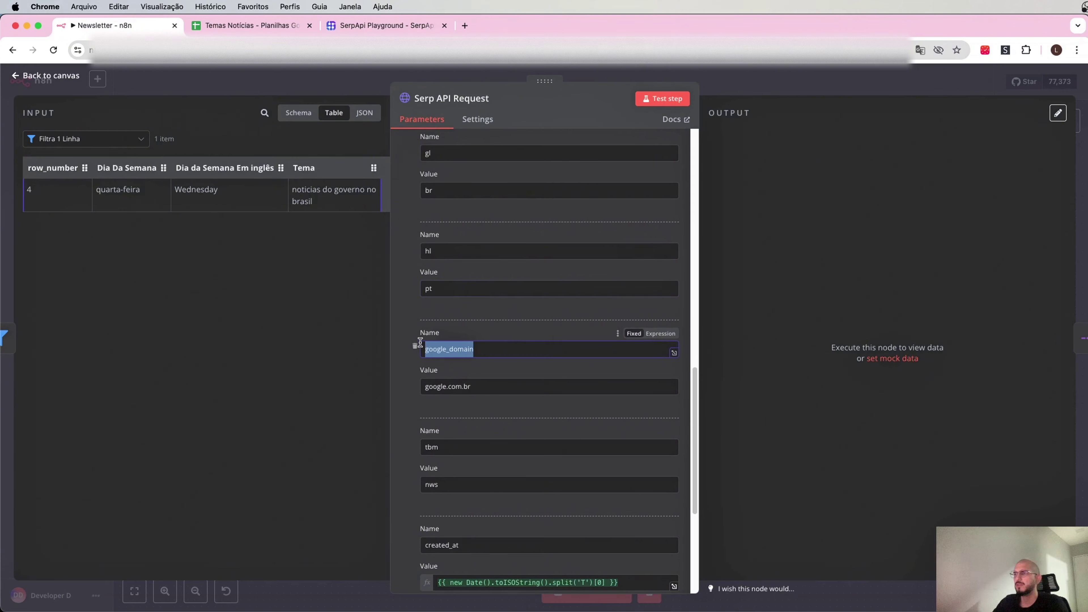
left_click(498, 385)
scroll(510, 319, "down", 8)
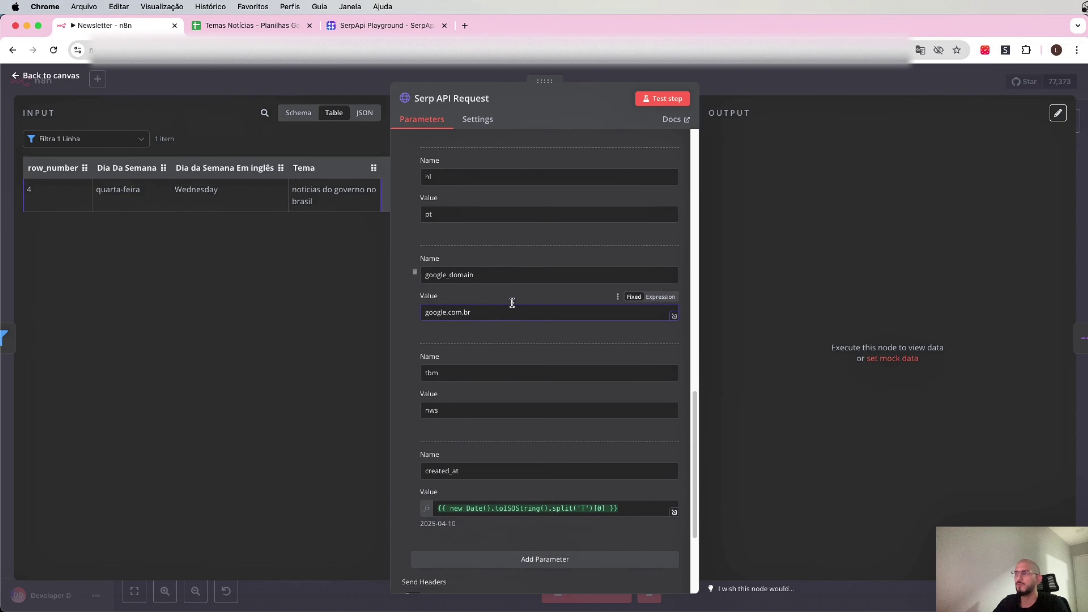
scroll(518, 276, "down", 1)
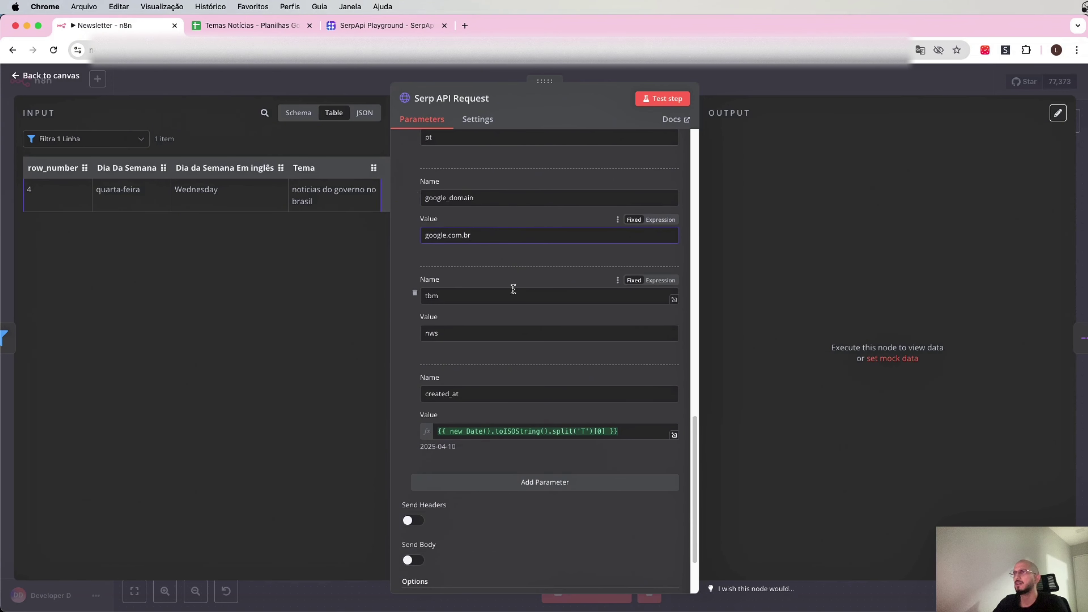
Step: Review the tbm query parameter's nws value and delete the created_at parameter from the Serp API Request node
left_click(513, 293)
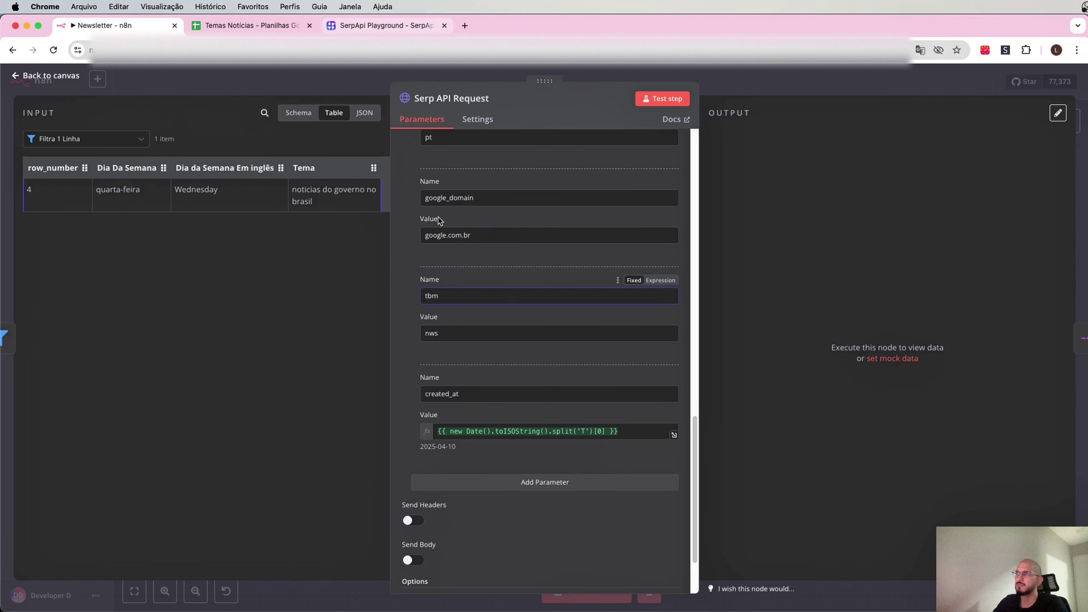
left_click_drag(473, 335, 431, 336)
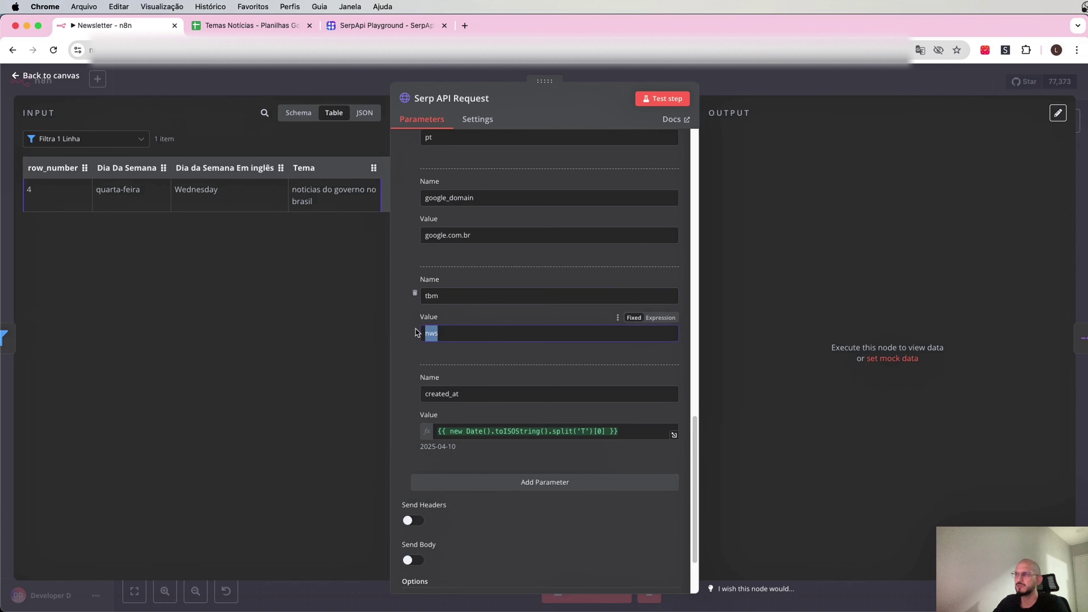
scroll(500, 294, "down", 3)
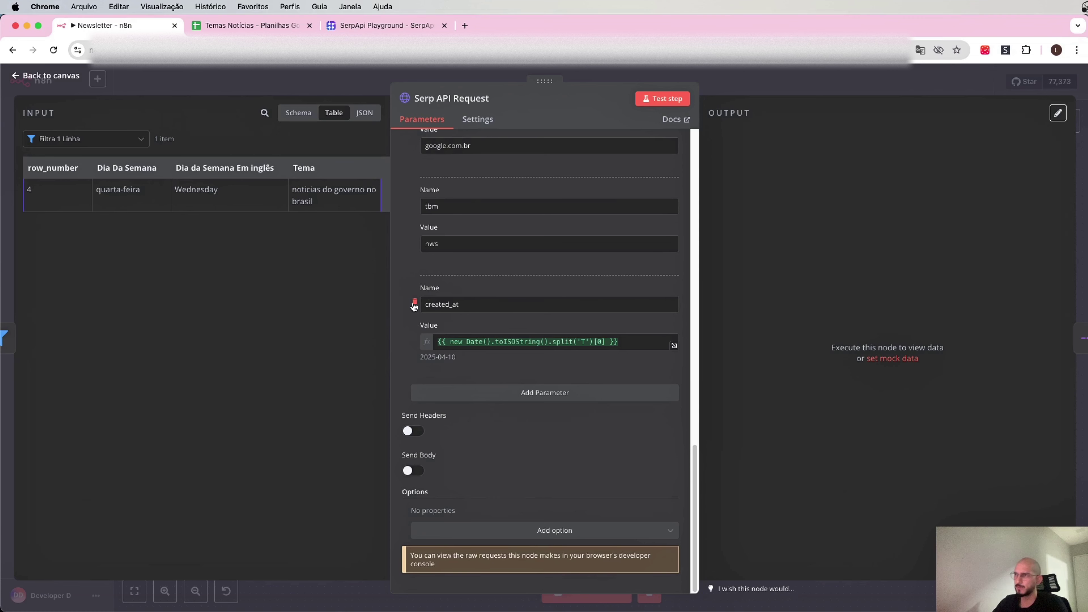
left_click(414, 304)
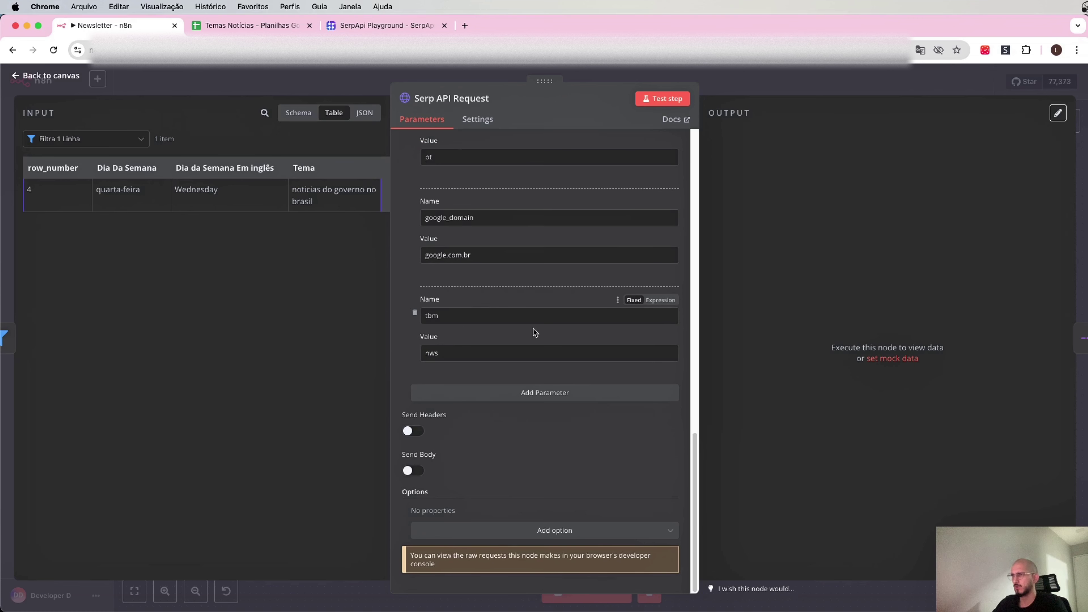
Step: Test the Serp API Request node and examine its output's search_metadata, search_parameters and search_information columns
scroll(614, 340, "up", 15)
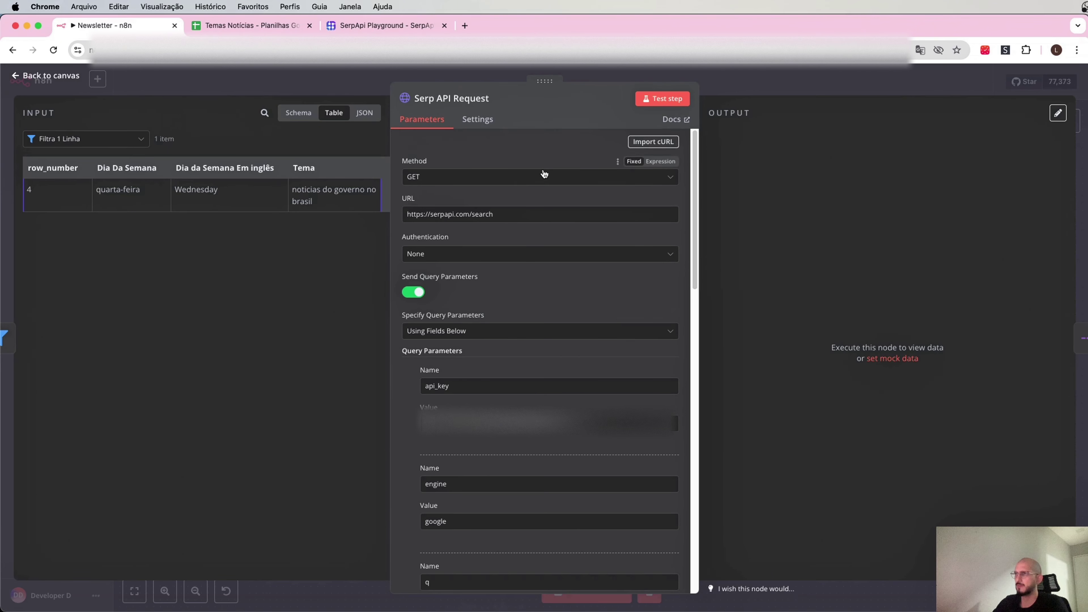
left_click(662, 100)
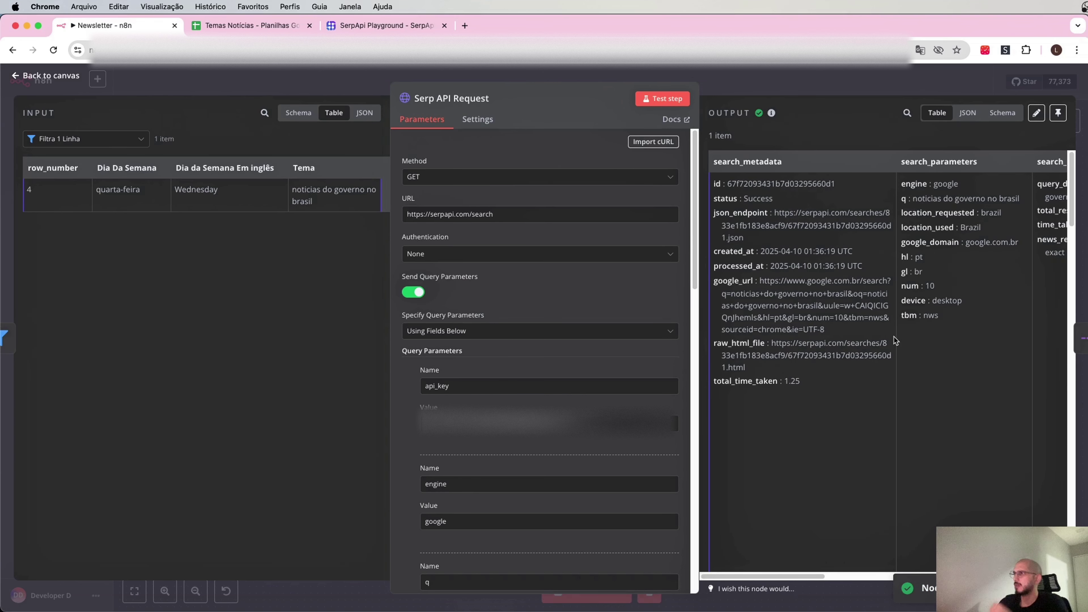
scroll(896, 341, "right", 3)
scroll(895, 341, "left", 3)
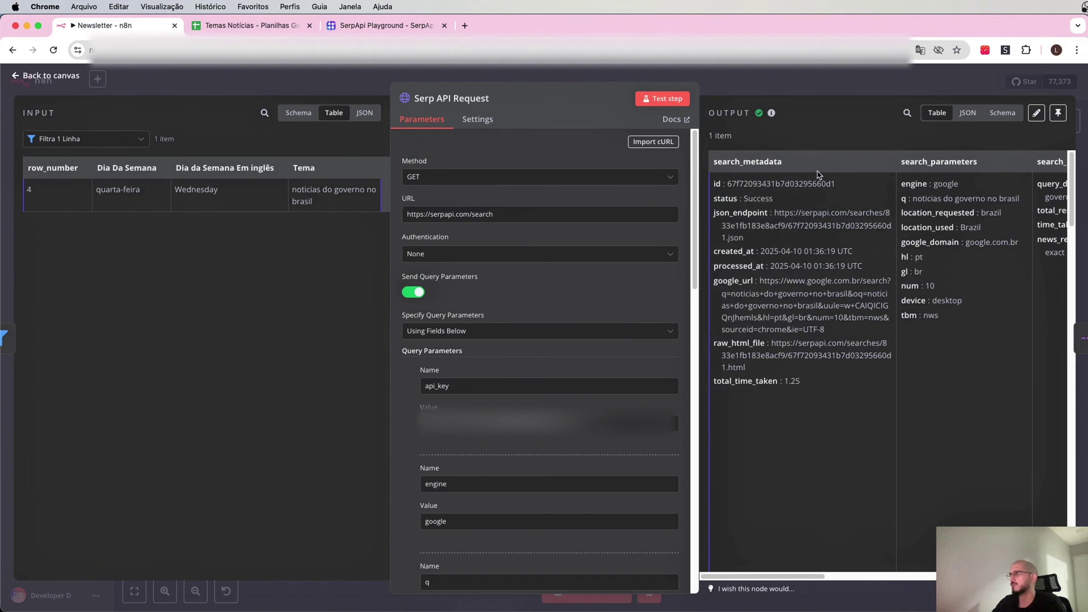
scroll(880, 310, "right", 3)
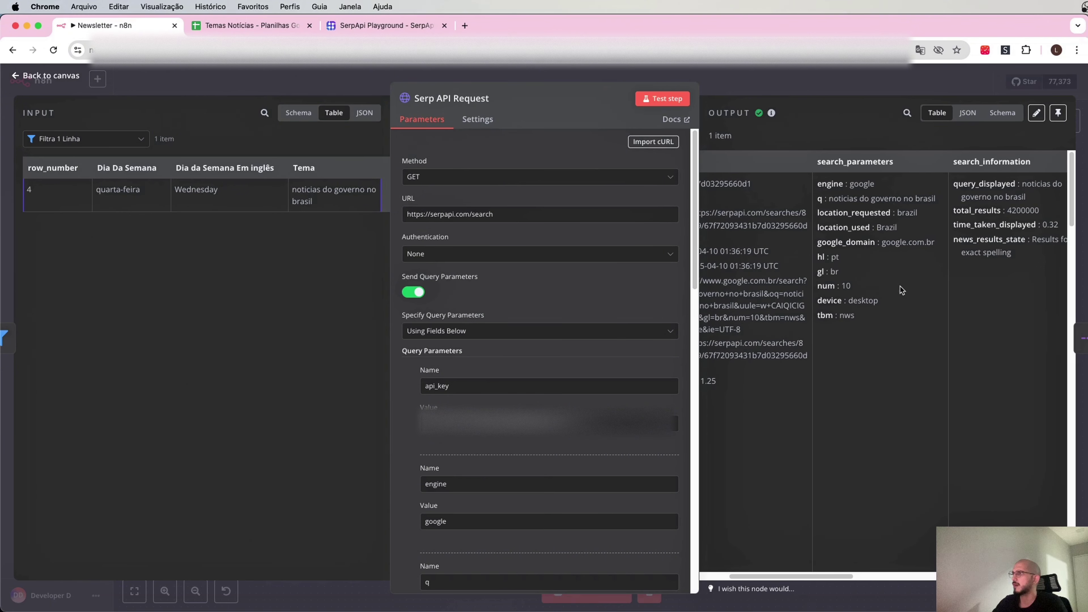
scroll(900, 288, "right", 3)
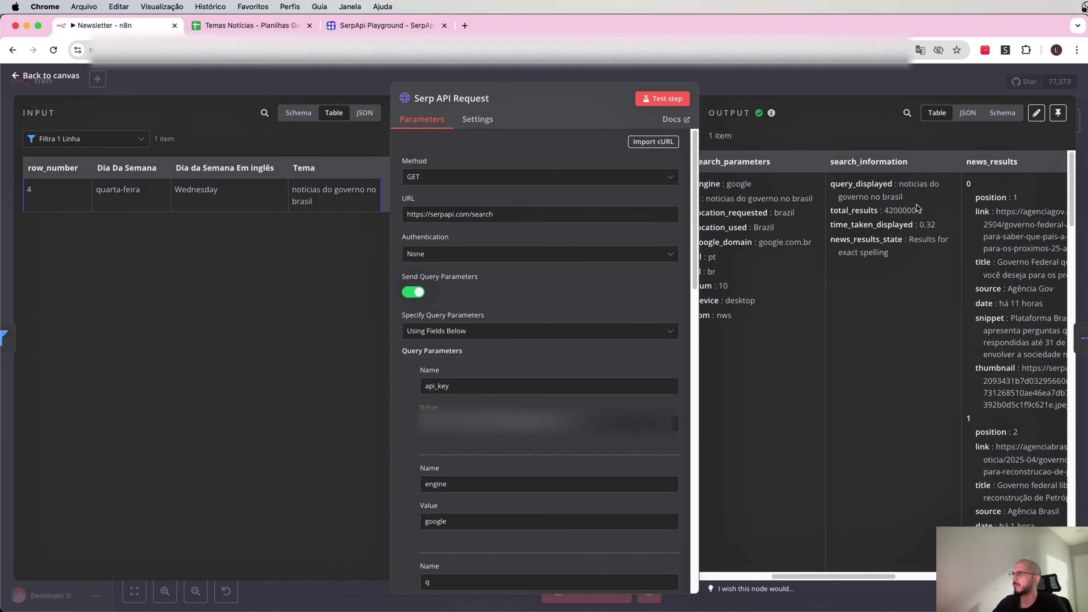
scroll(947, 261, "right", 2)
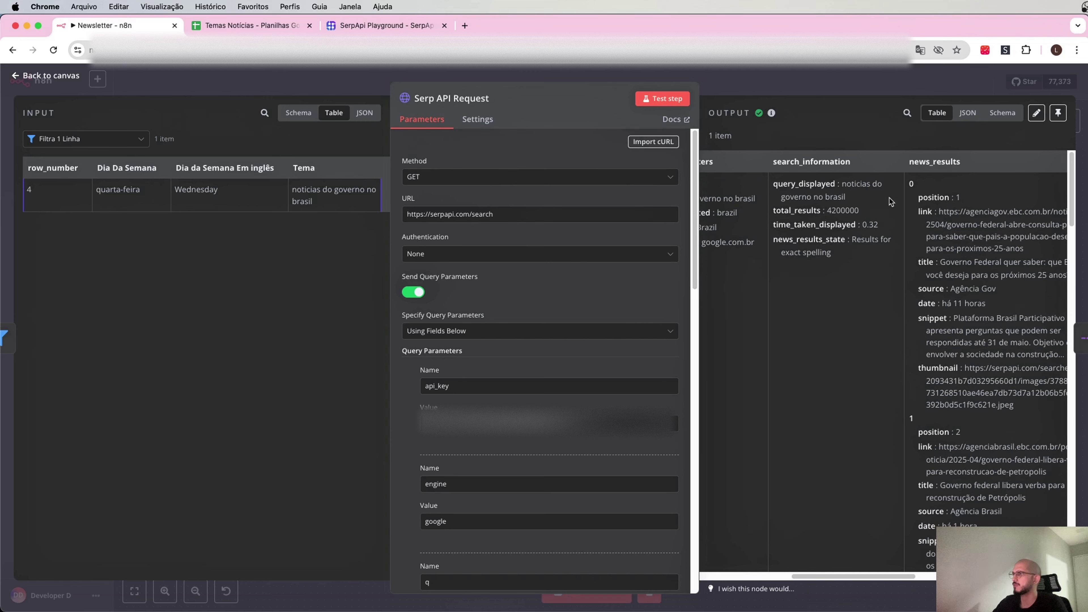
scroll(846, 264, "right", 3)
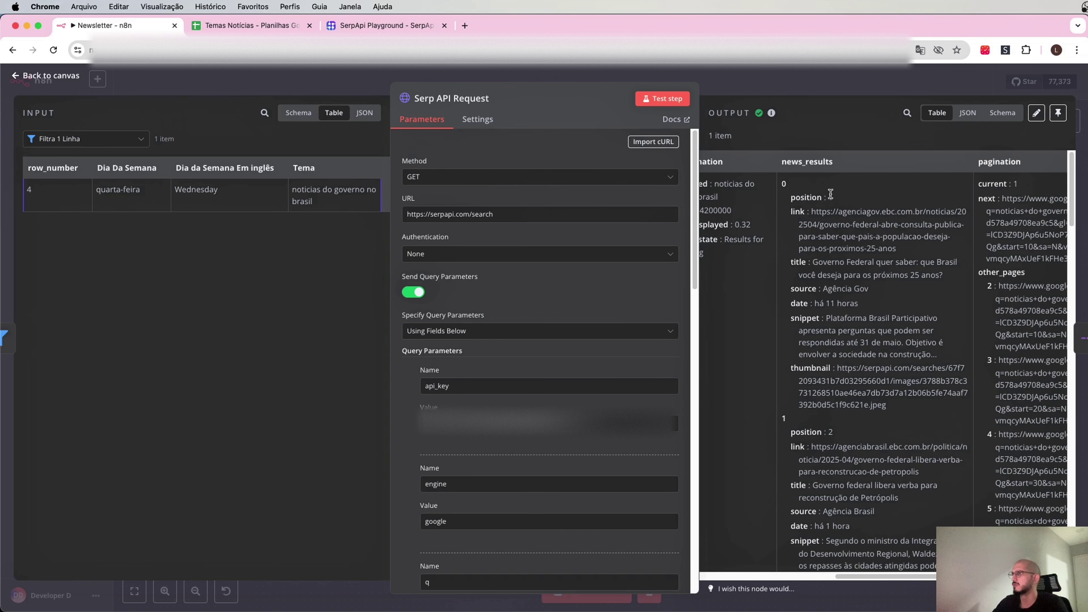
Step: Examine the position, link, title, source, date and snippet fields across the news_results output entries, and return to the canvas
double_click(784, 182)
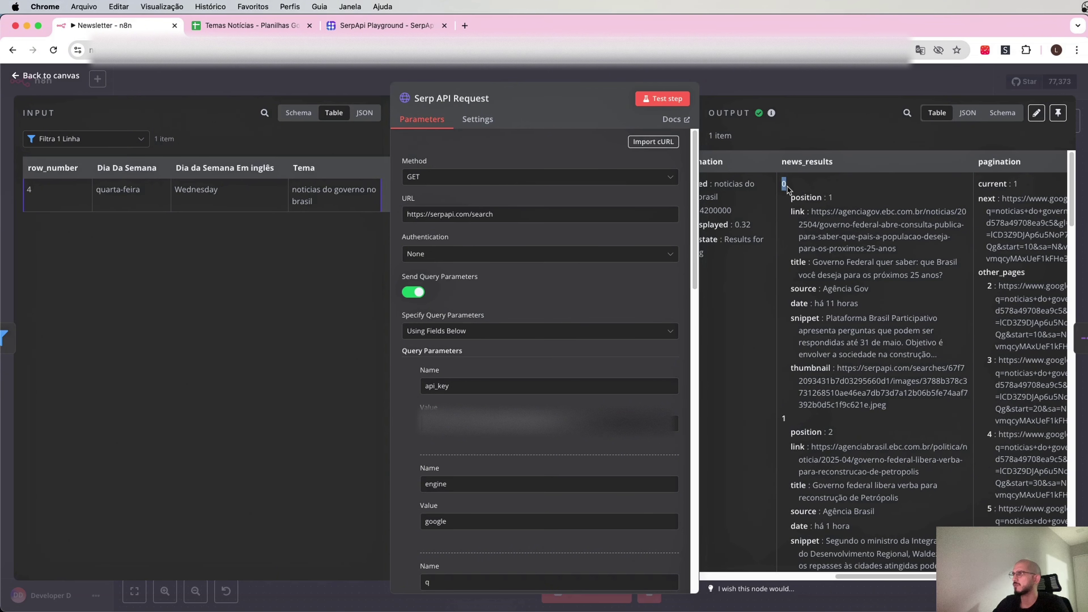
double_click(829, 197)
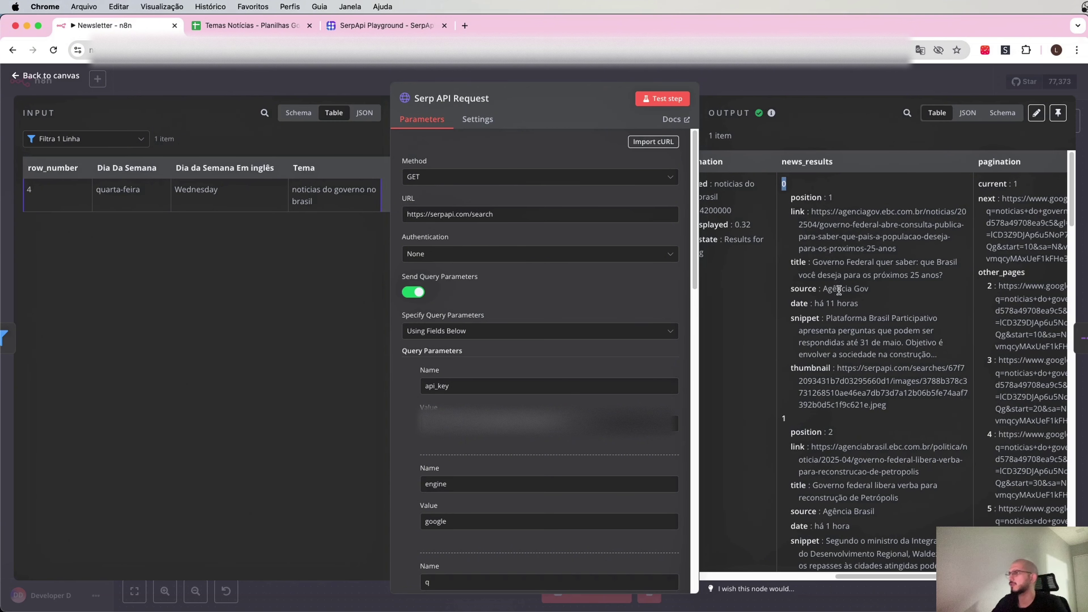
left_click(807, 290)
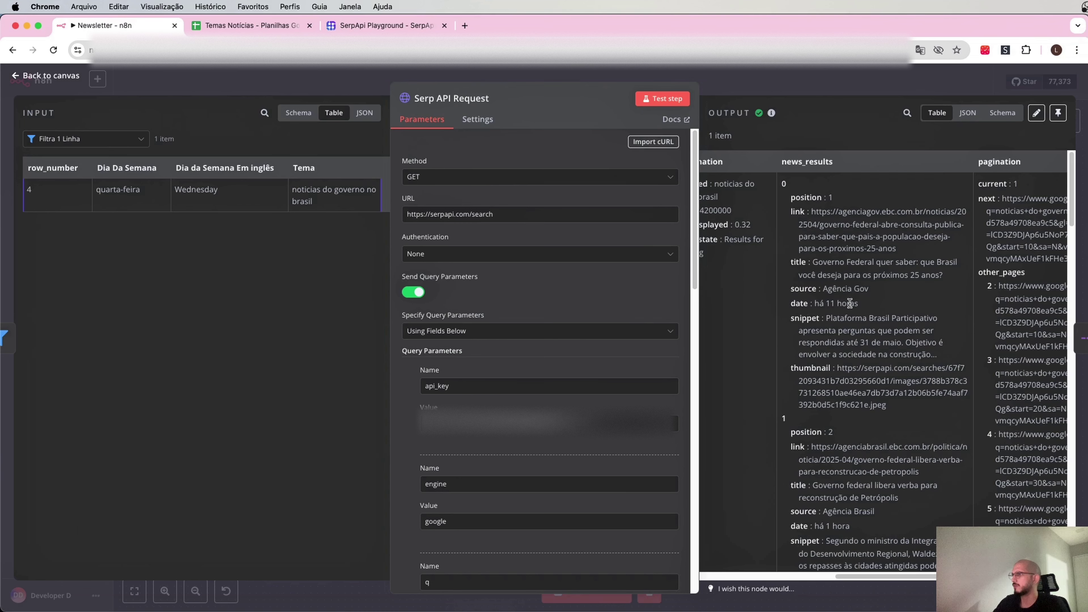
scroll(828, 326, "down", 3)
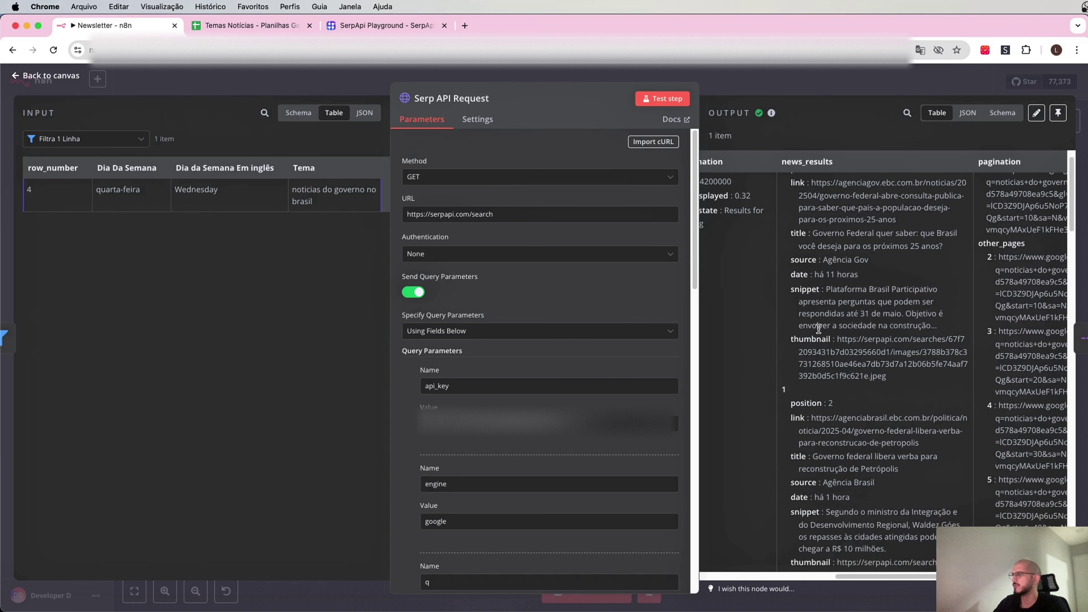
scroll(827, 309, "down", 8)
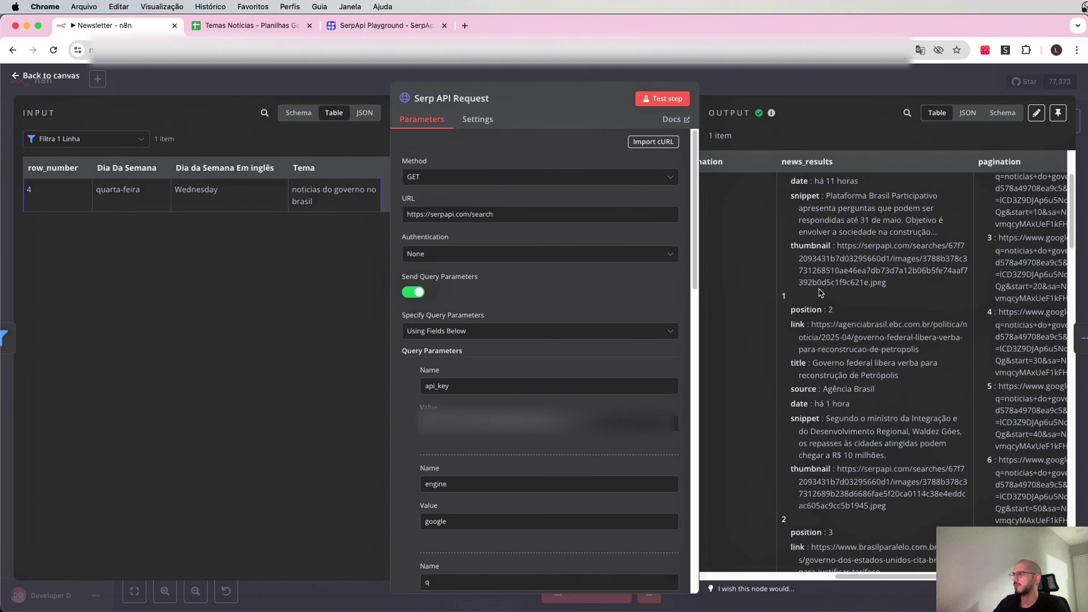
scroll(820, 289, "down", 20)
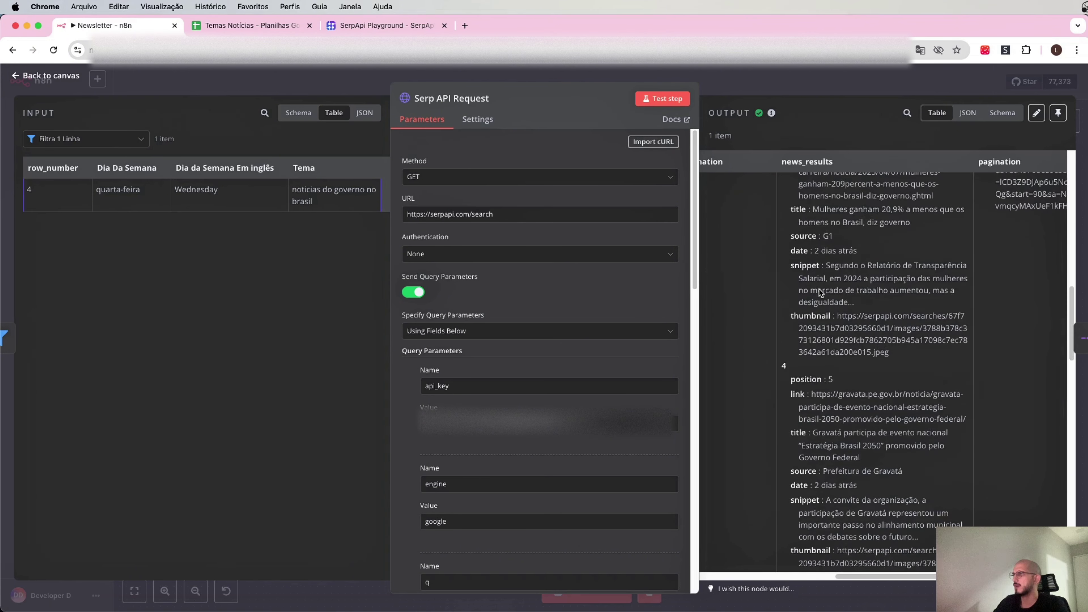
scroll(851, 352, "down", 20)
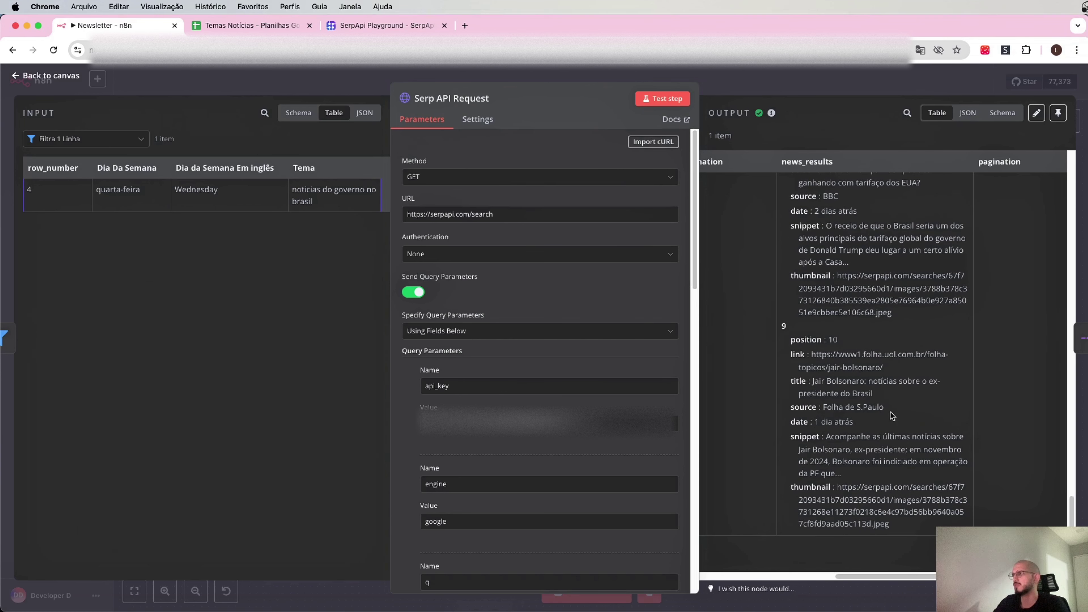
scroll(849, 366, "up", 7)
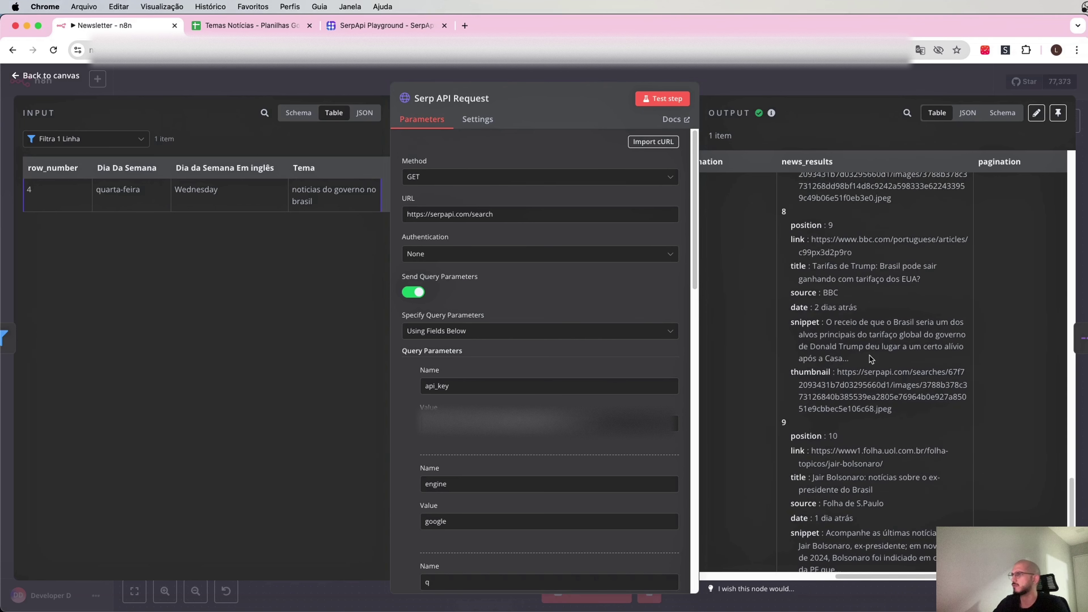
scroll(870, 344, "up", 1)
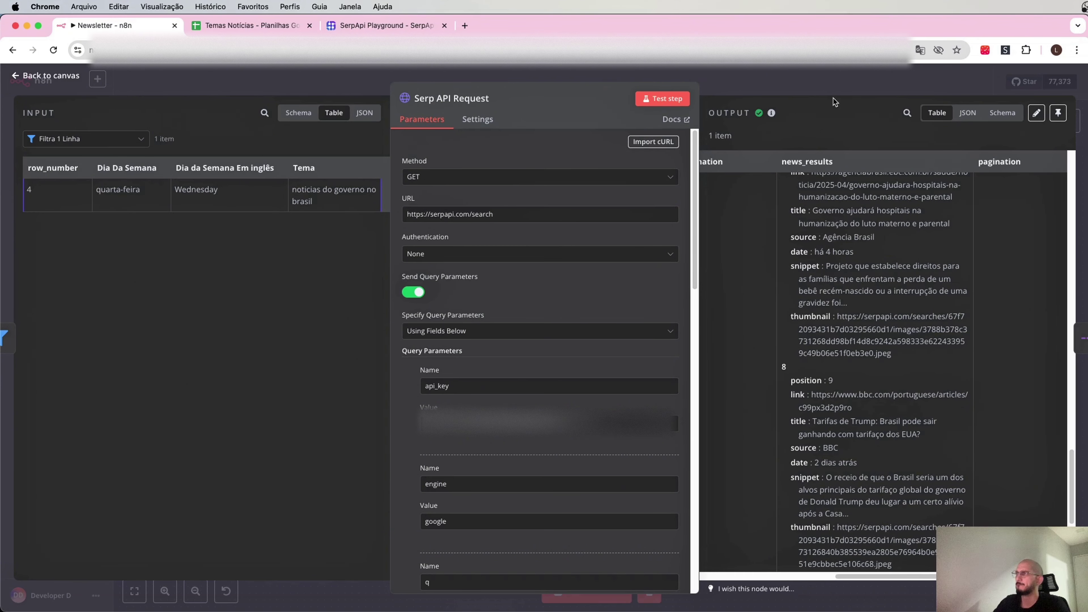
left_click(839, 88)
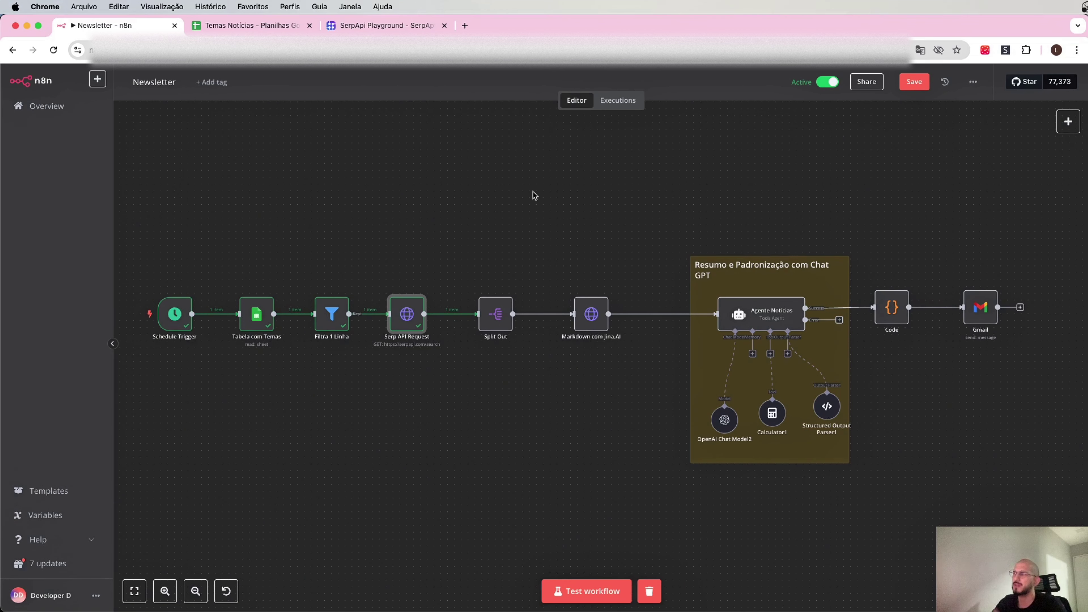
Step: Run the Split Out node and compare its news_results input with the separated output items
scroll(631, 175, "down", 1)
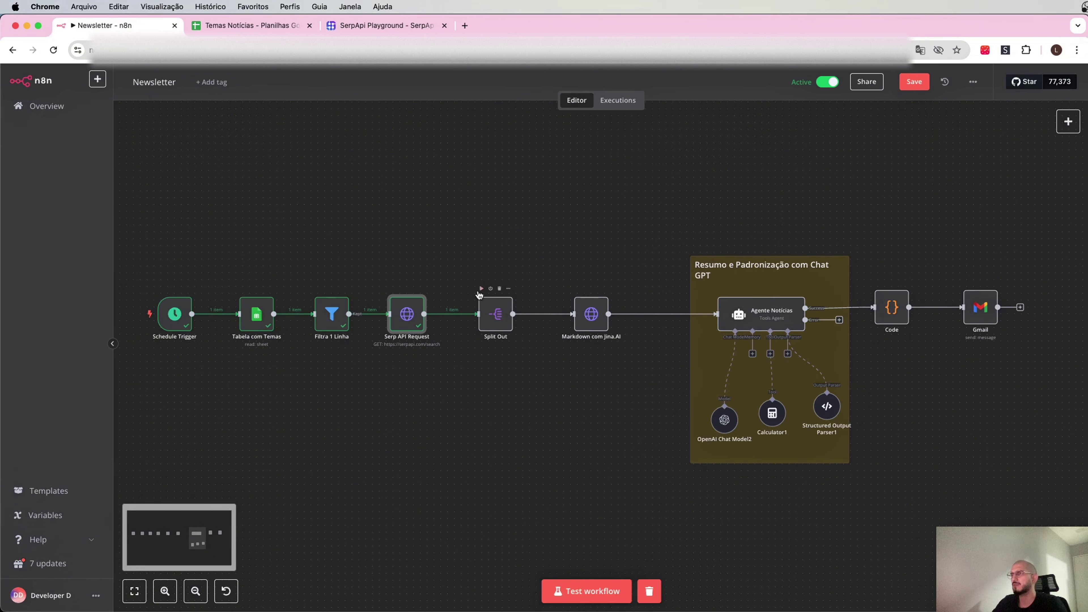
left_click(481, 288)
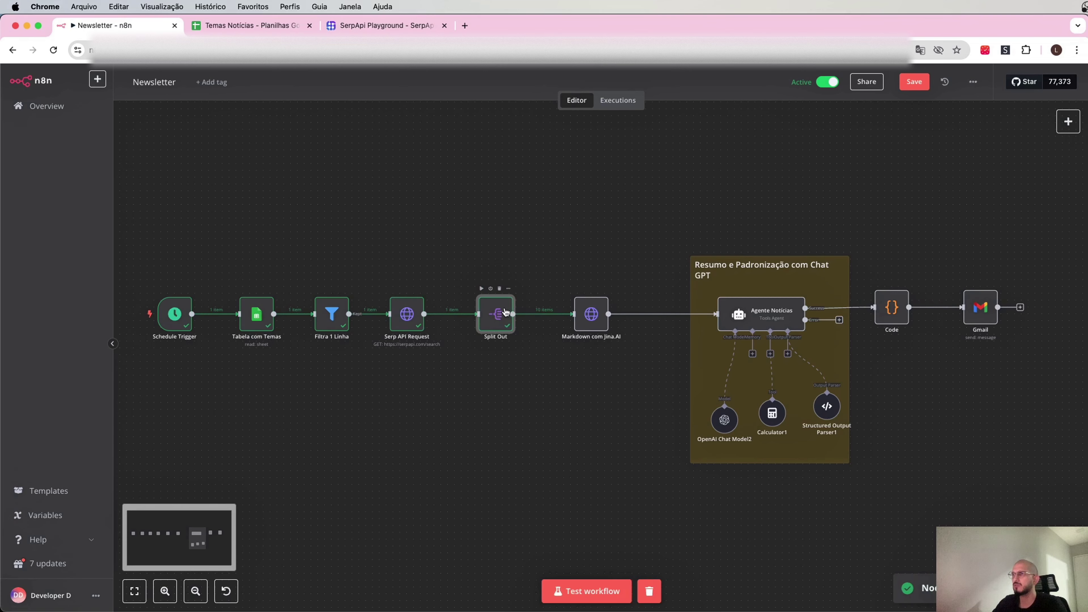
double_click(506, 312)
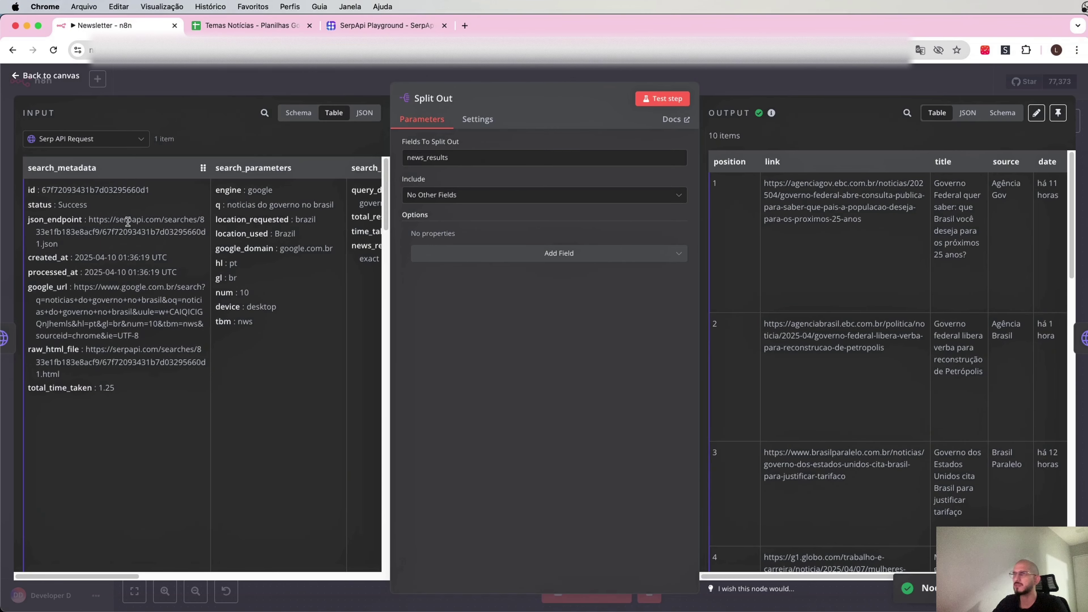
scroll(295, 402, "right", 5)
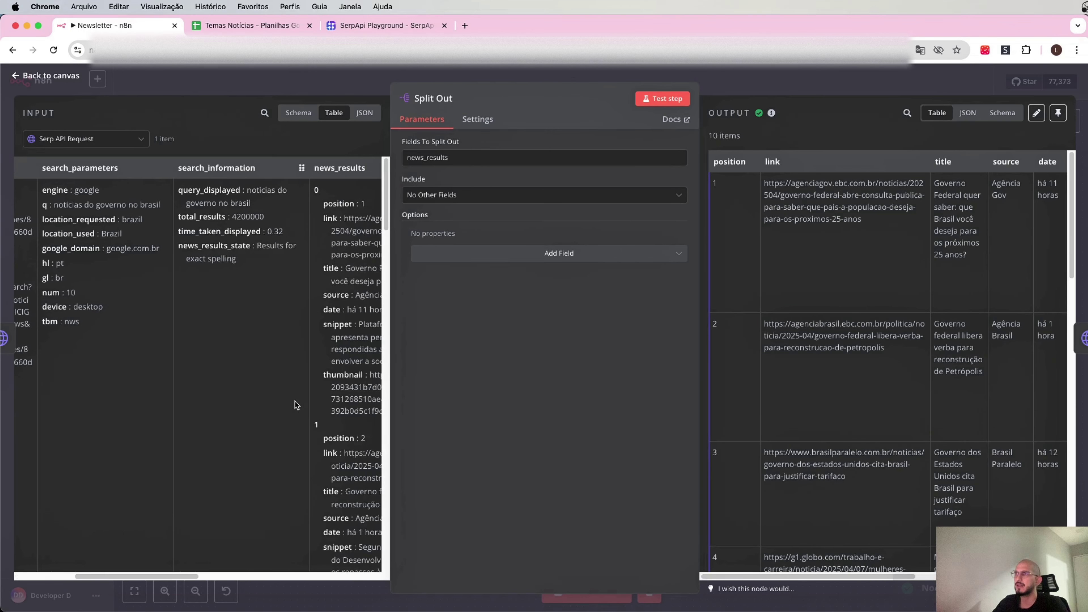
scroll(275, 293, "right", 3)
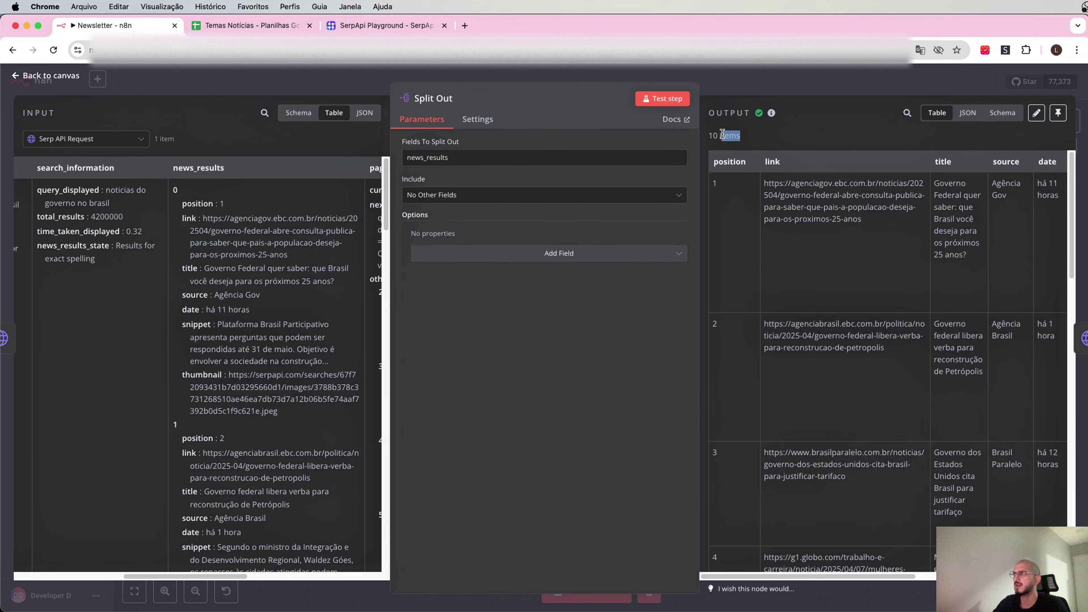
triple_click(712, 133)
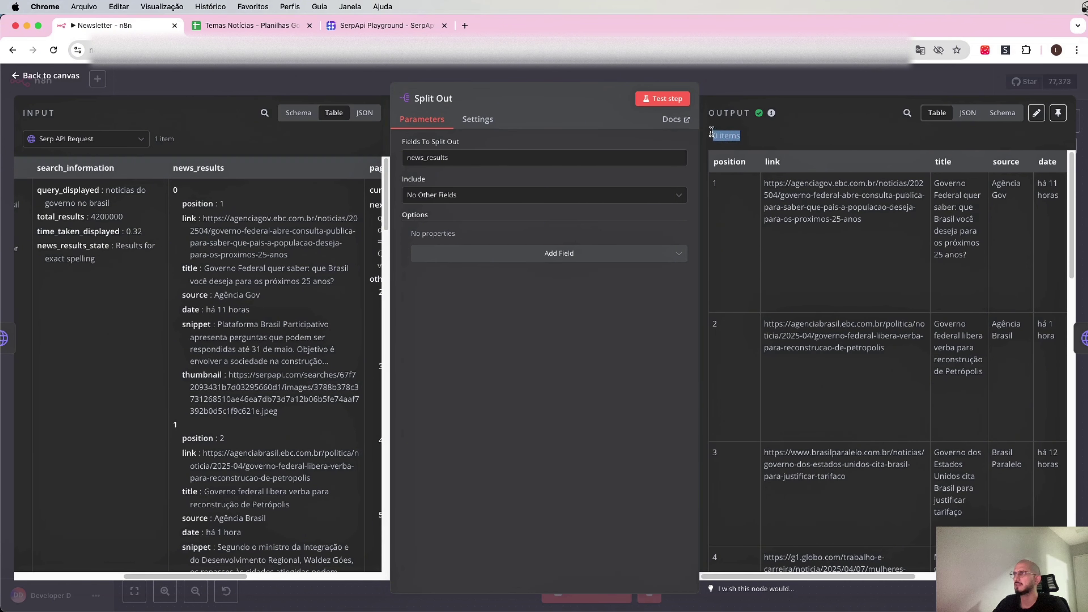
left_click(769, 81)
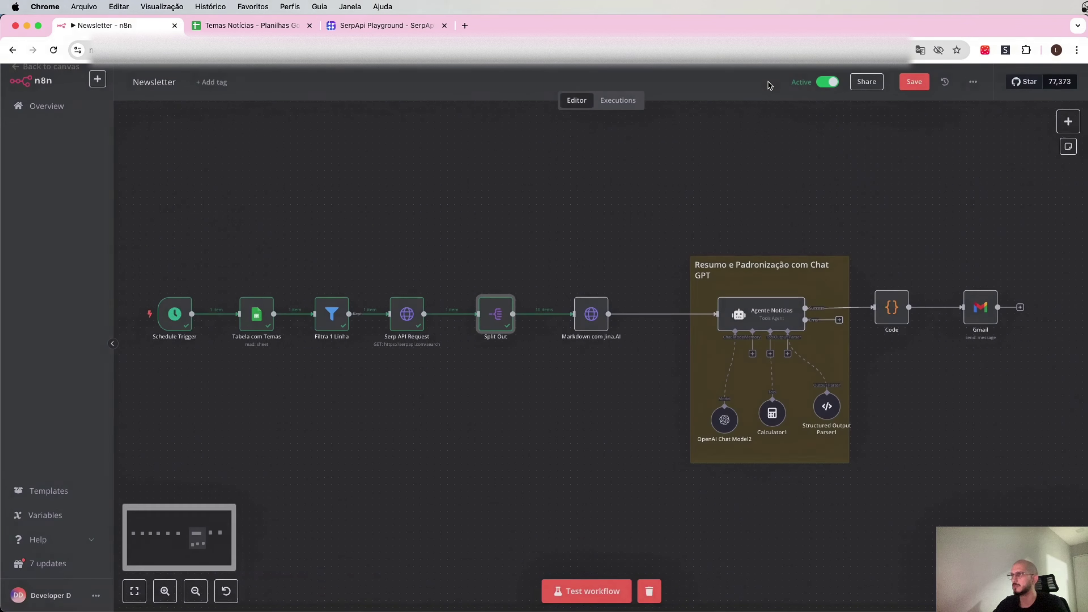
Step: Open the Markdown com Jina.AI node to view its request URL, and load the Jina AI website in a new browser tab
double_click(587, 332)
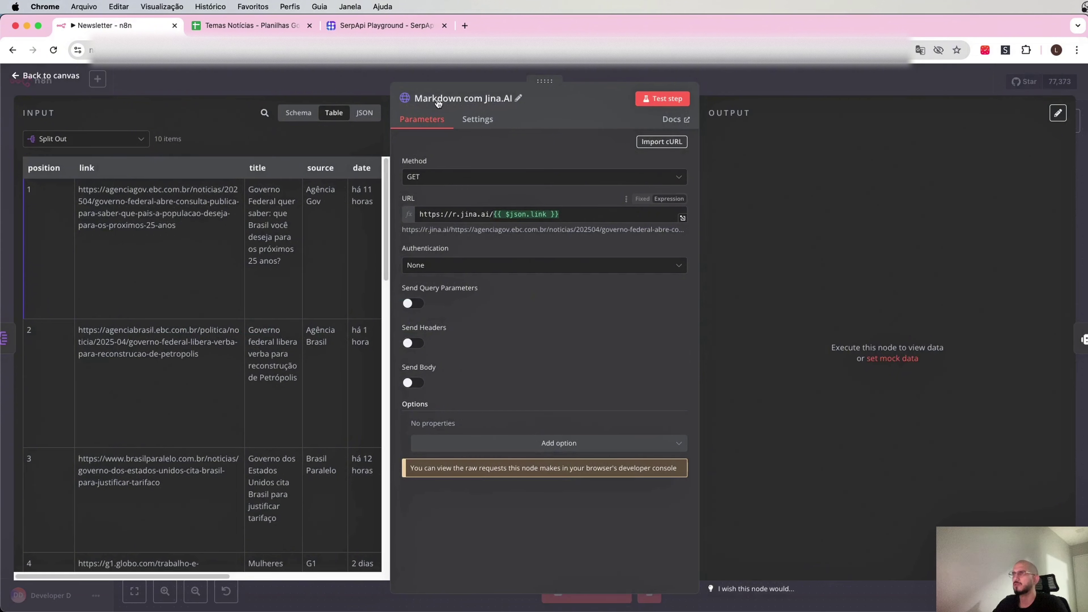
left_click(465, 26)
type("jina ai")
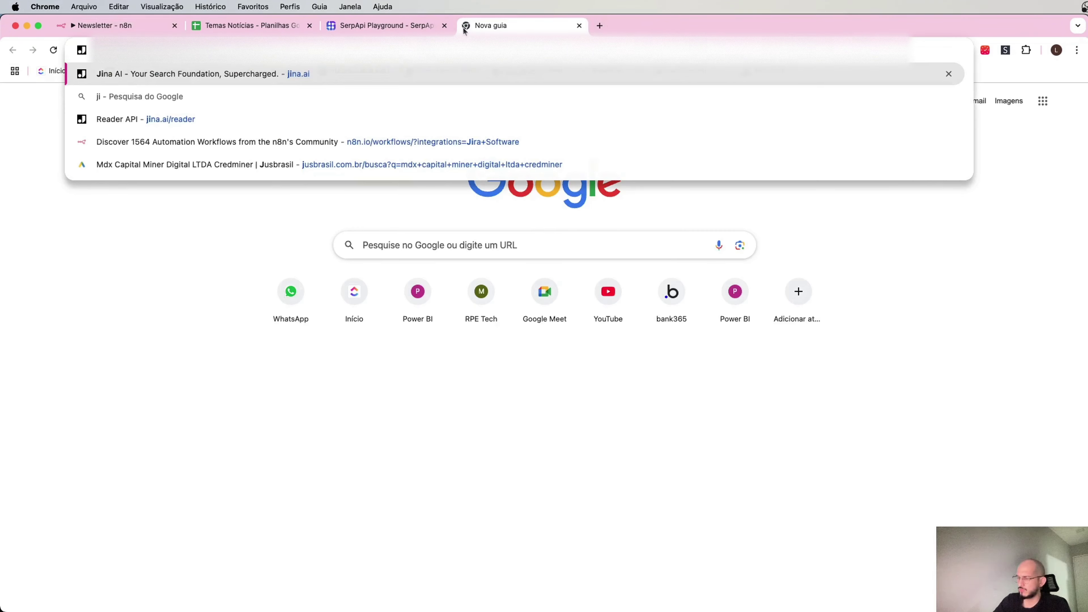
key("Return")
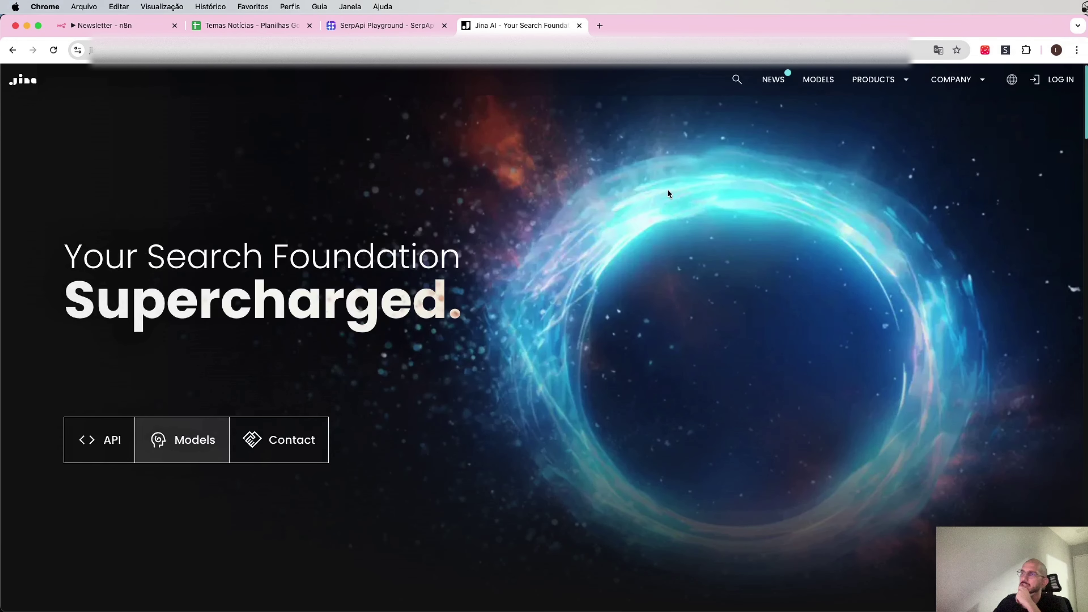
Step: Open Jina AI's Reader product page and examine the Reader API's usage, request options and API key section
left_click(884, 81)
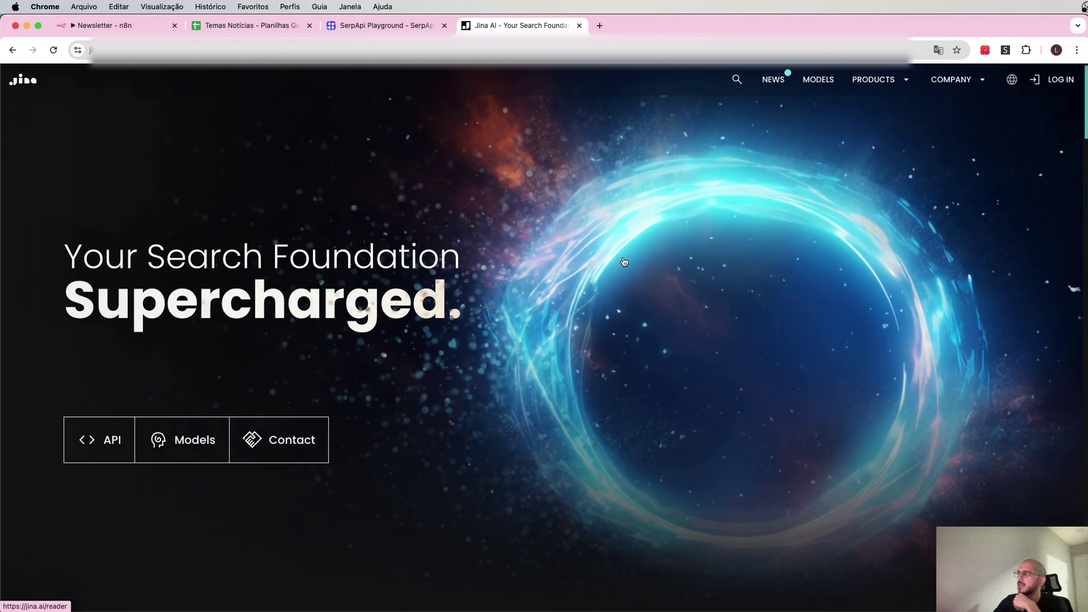
left_click(625, 261)
scroll(575, 281, "down", 6)
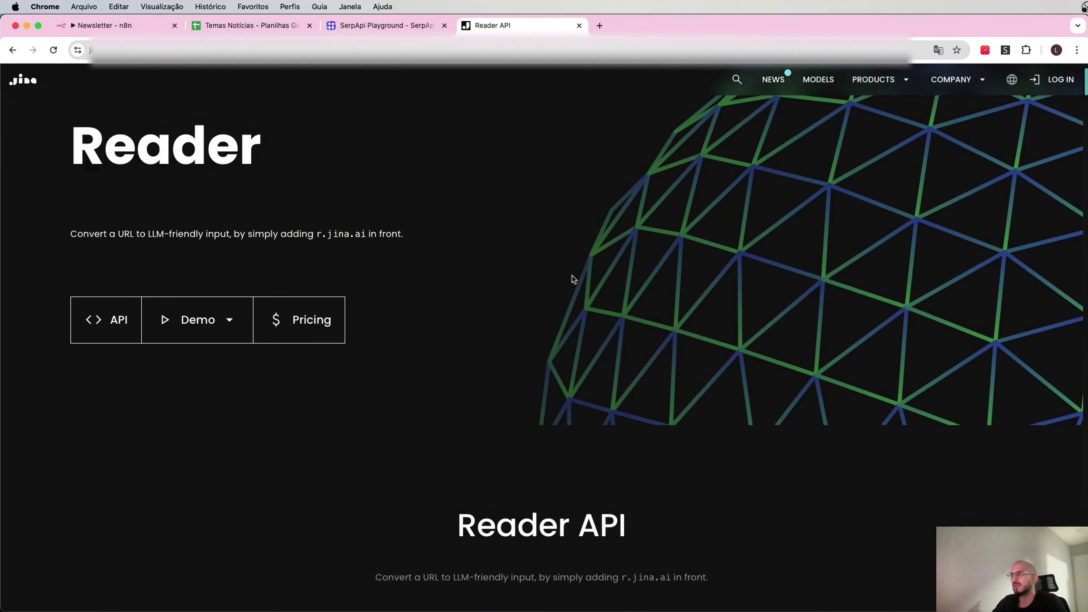
scroll(473, 226, "down", 7)
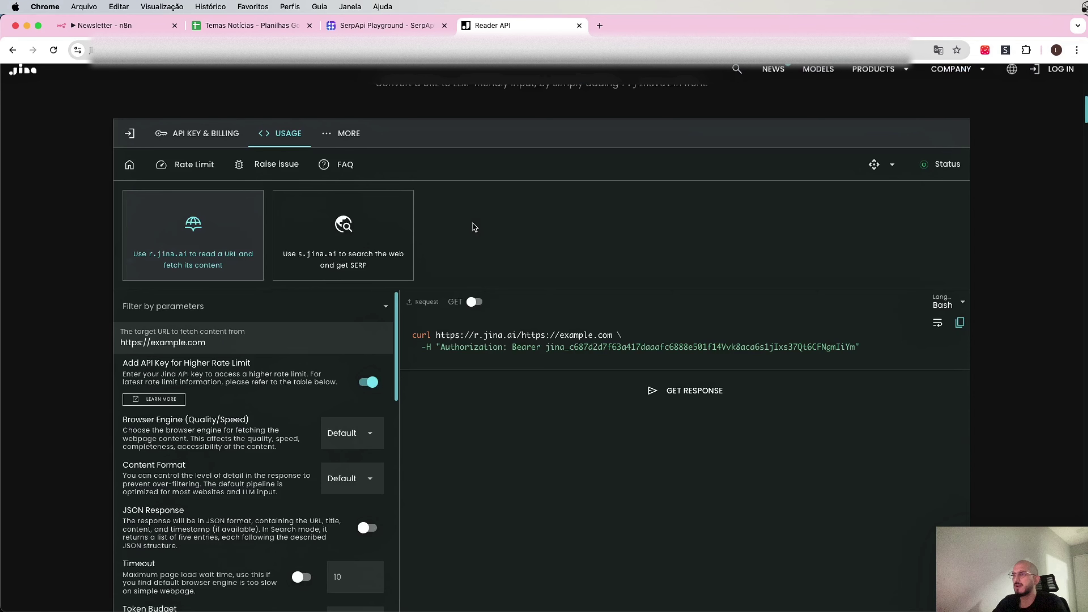
scroll(474, 227, "down", 2)
scroll(639, 341, "down", 10)
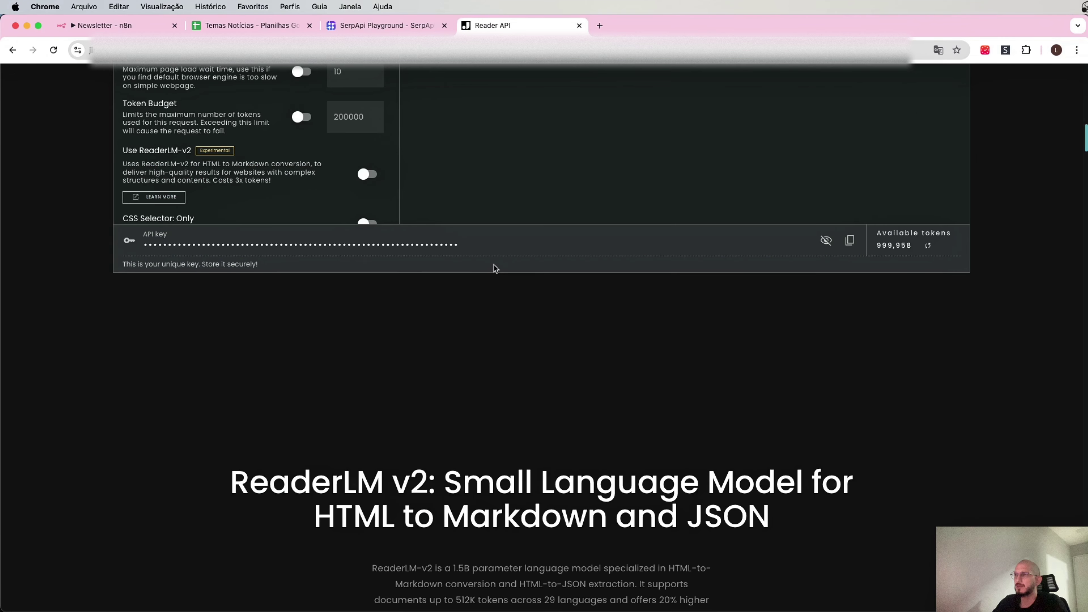
Step: Return to the Newsletter workflow and examine the Jina AI prefix and link expression in the Markdown com Jina.AI node's URL
scroll(496, 268, "up", 11)
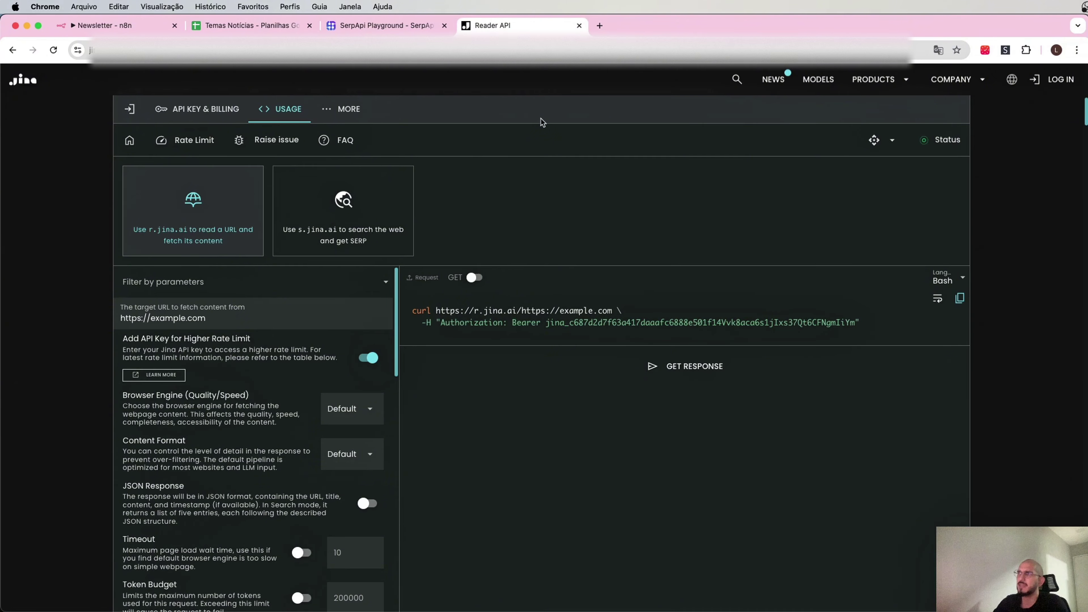
left_click(366, 24)
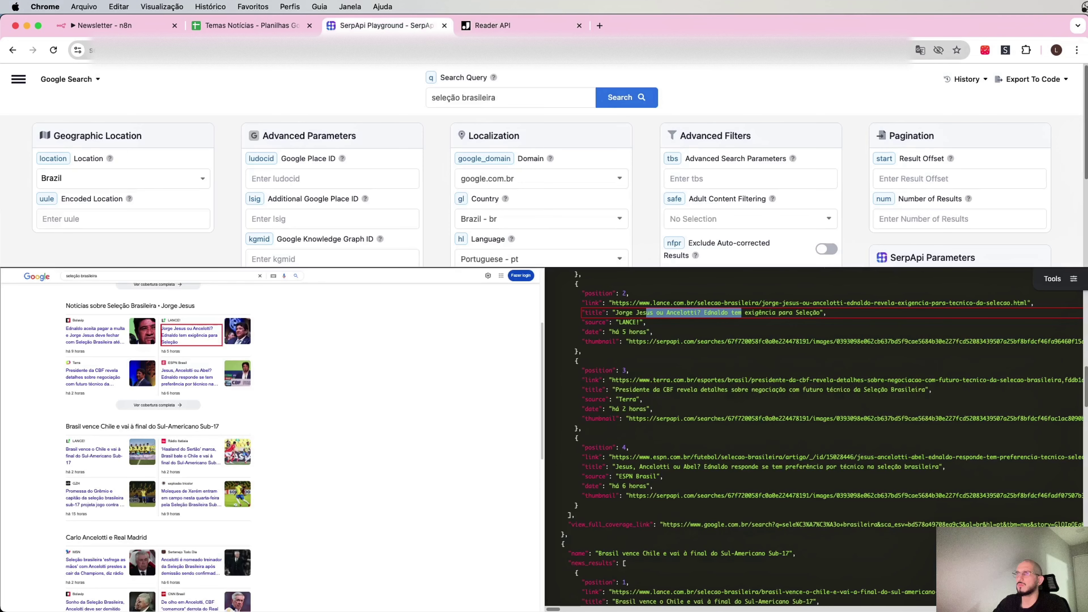
key("super+1")
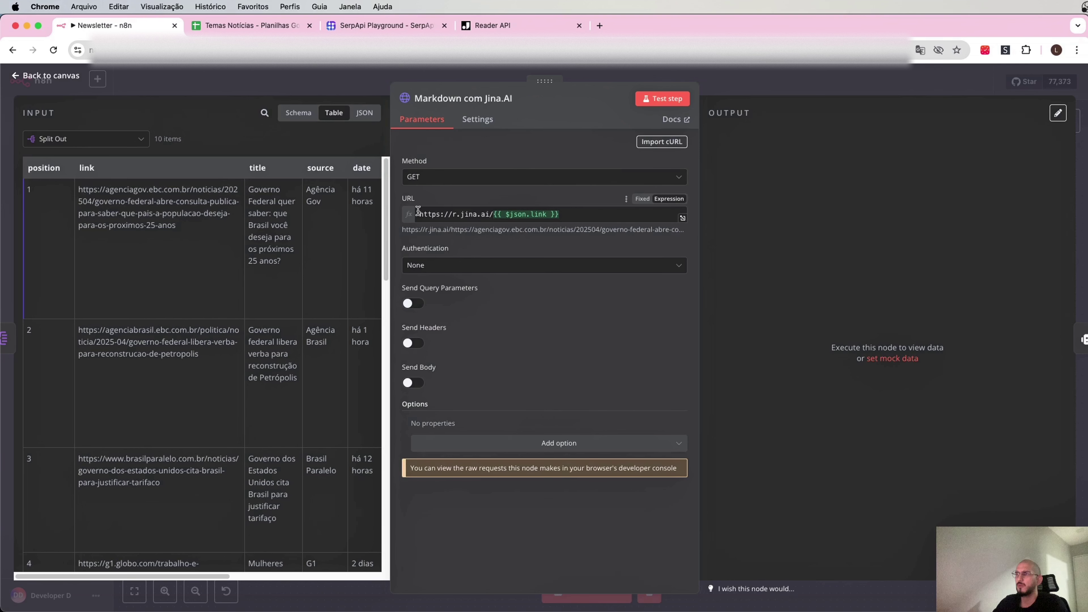
left_click_drag(420, 214, 495, 218)
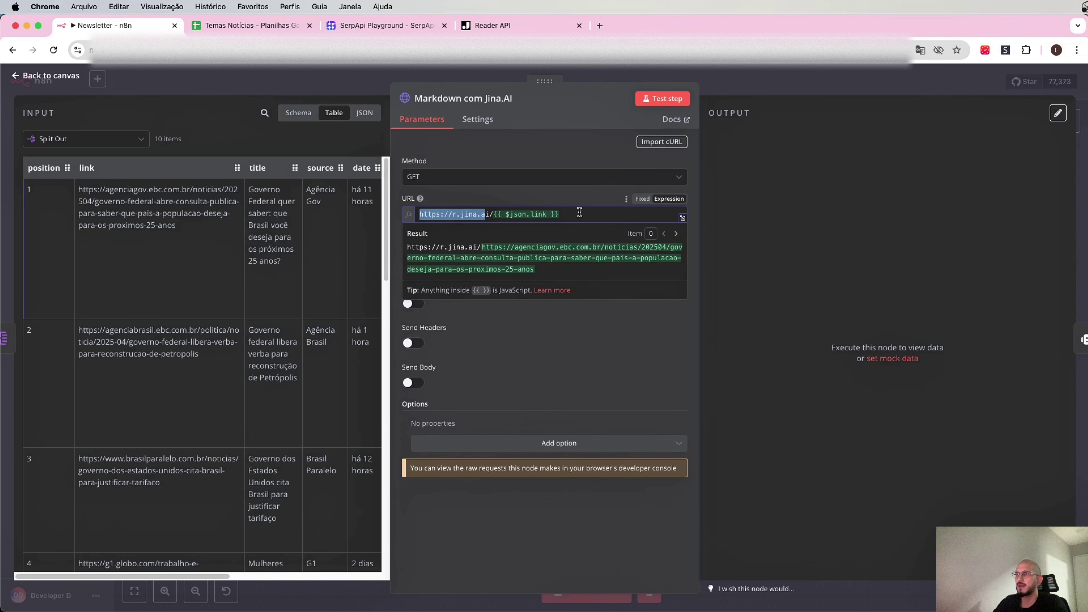
left_click_drag(580, 212, 490, 213)
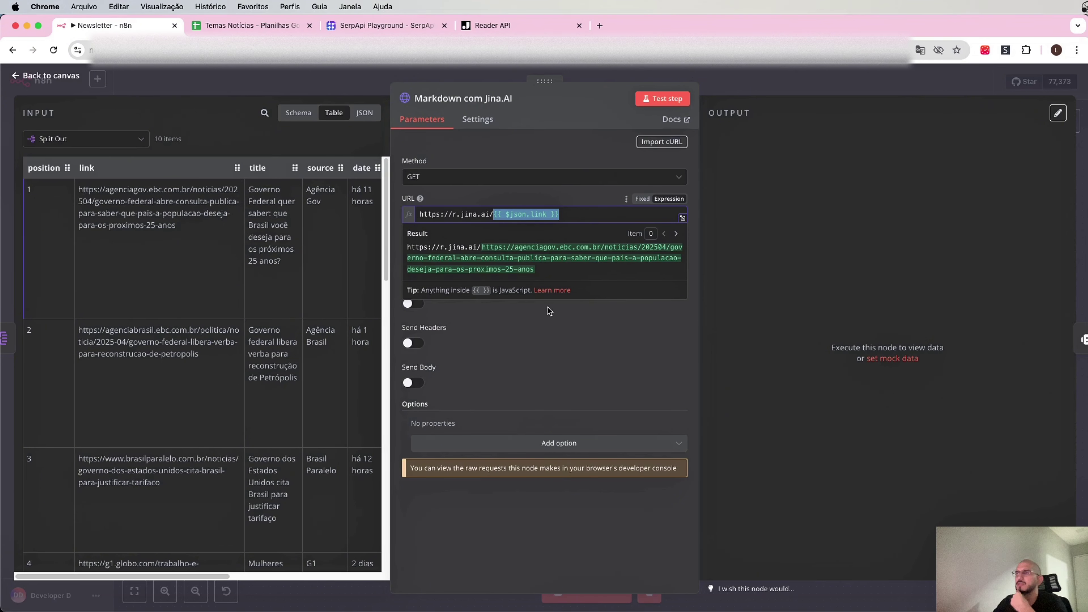
left_click(571, 348)
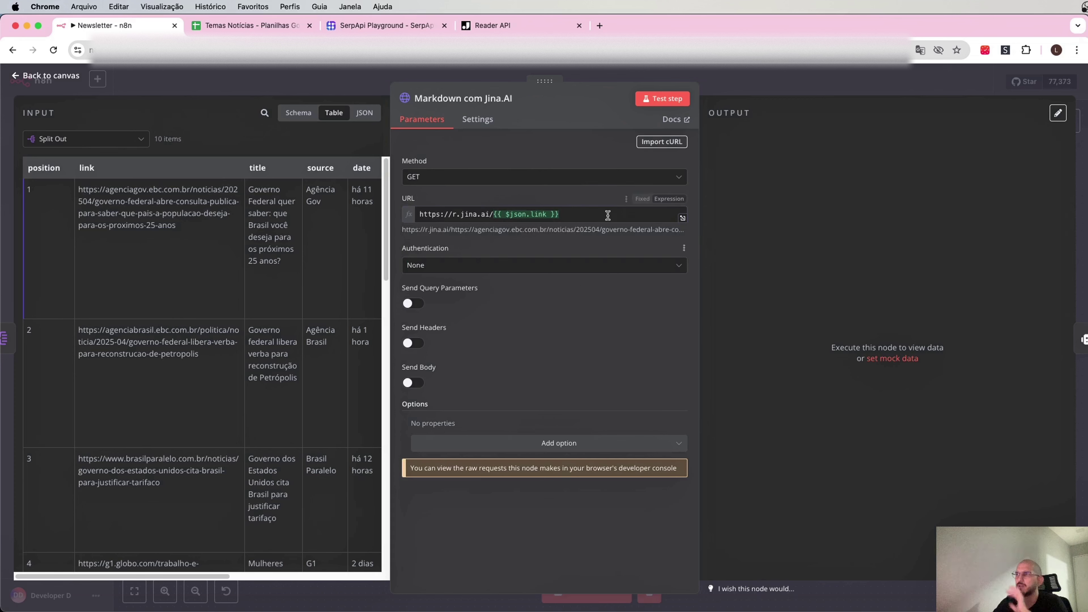
left_click(774, 88)
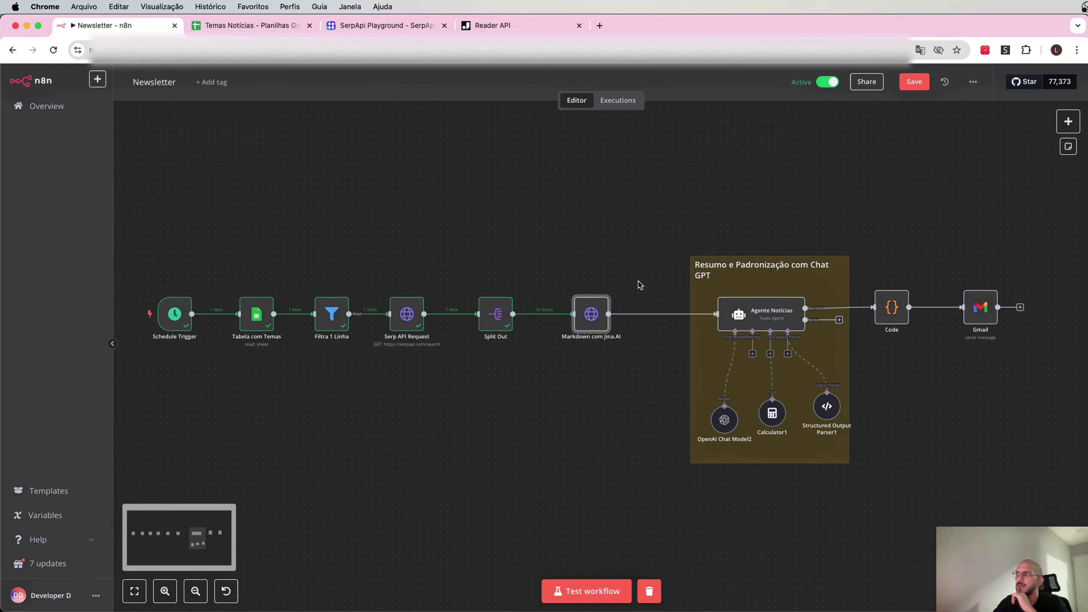
Step: Run the Markdown com Jina.AI node and examine the Markdown text in its output for the first news item
left_click(577, 288)
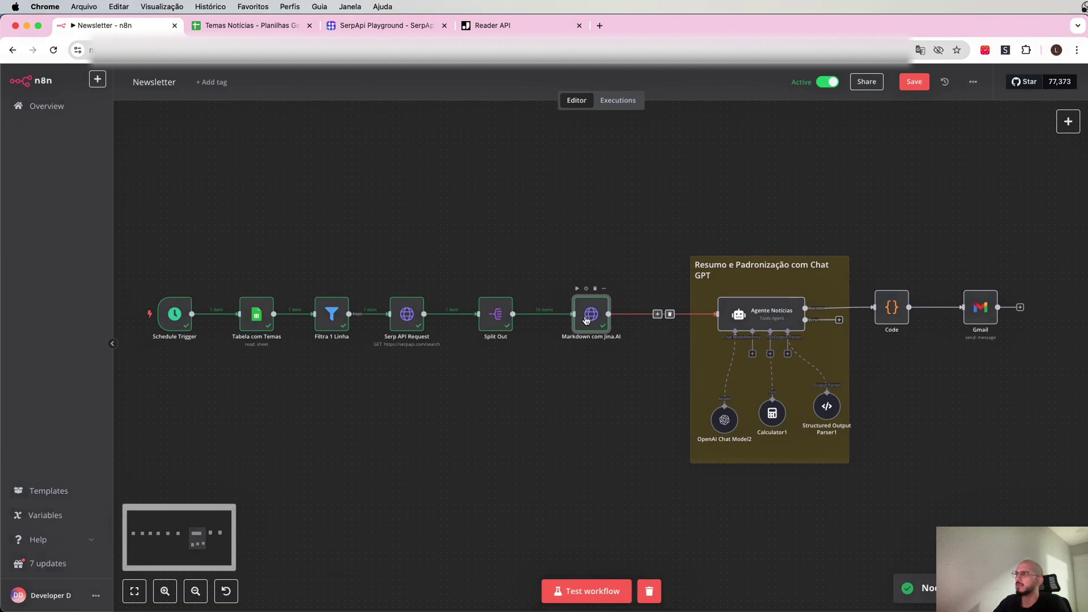
key("Return")
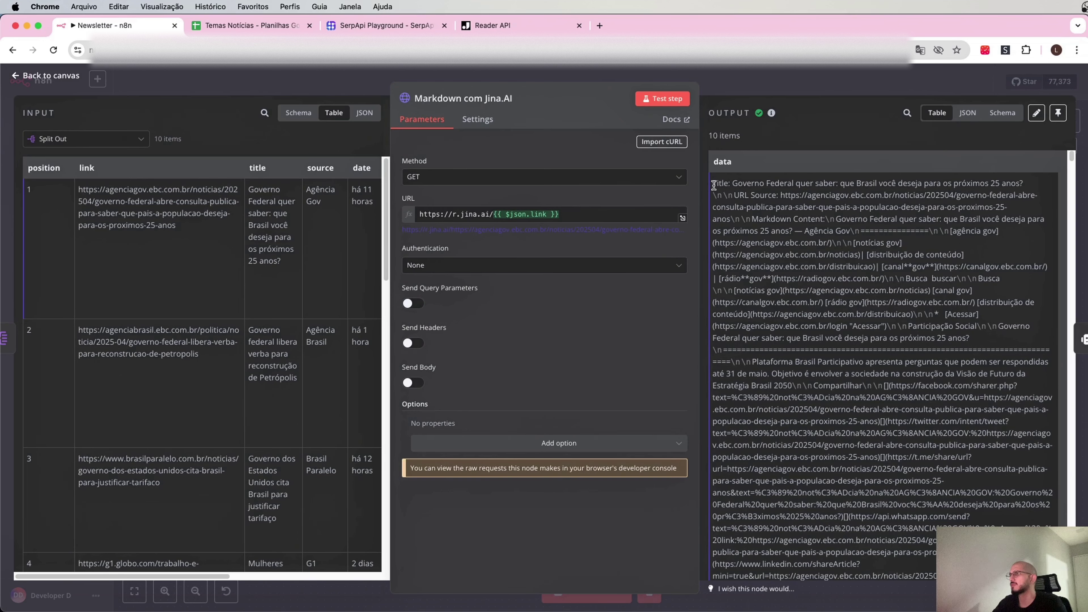
left_click_drag(714, 183, 936, 352)
left_click(936, 353)
left_click_drag(718, 183, 773, 190)
left_click(758, 193)
left_click_drag(768, 223, 1003, 372)
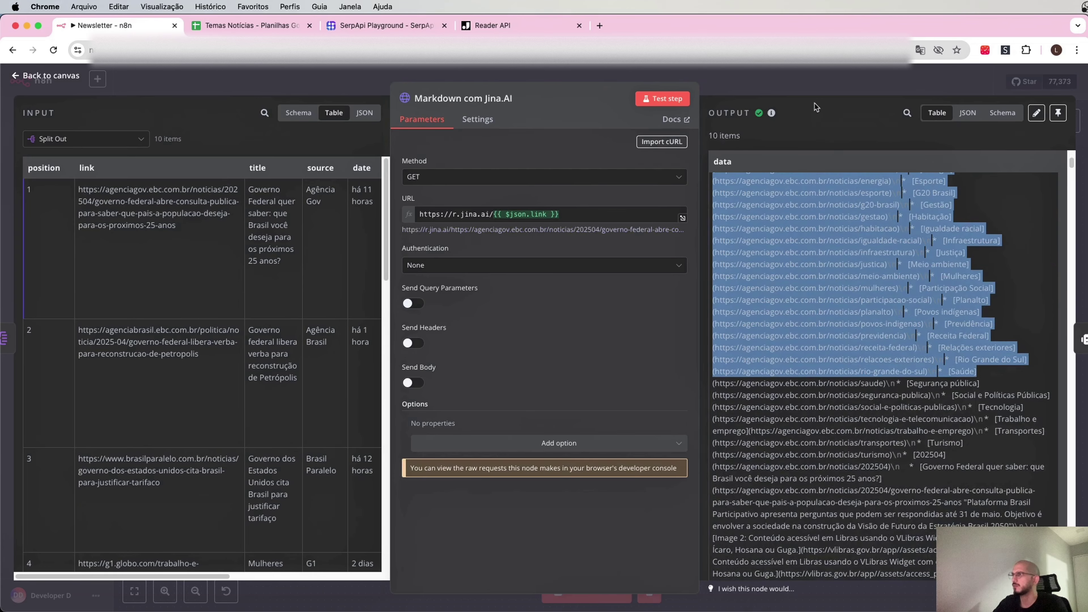
Step: Return to the canvas and save the Newsletter workflow
left_click(828, 86)
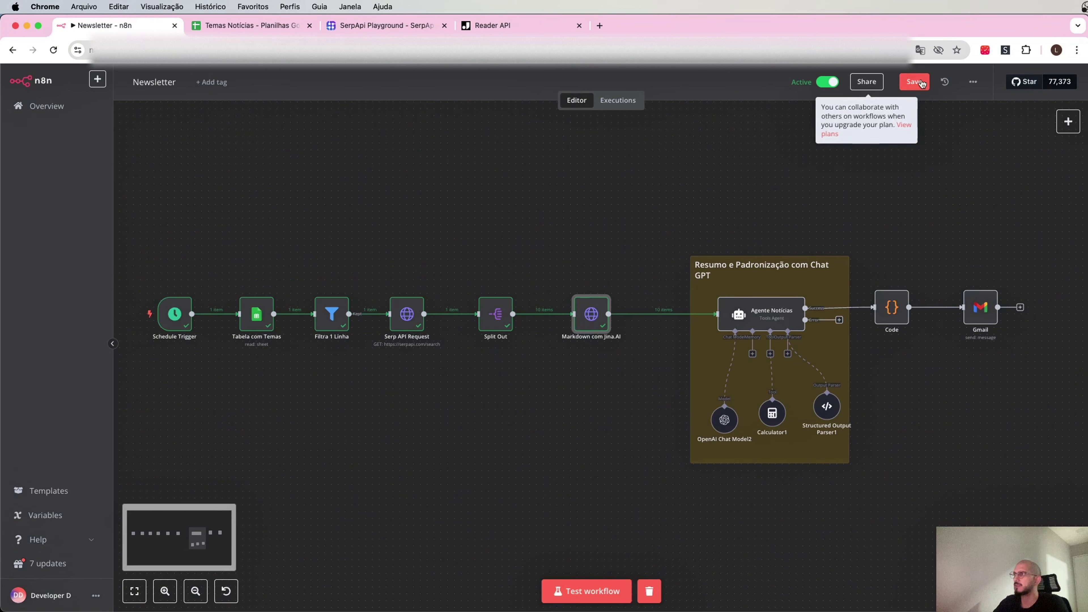
key("super+s")
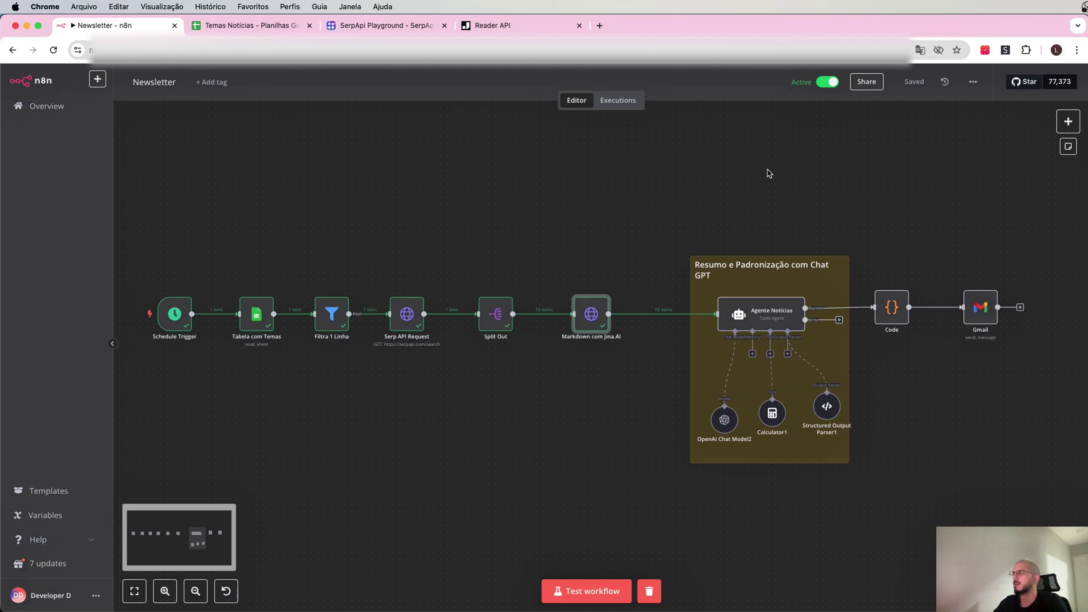
Step: Open the Agente Notícias node and compare its Text prompt expression with the Markdown input data
double_click(769, 314)
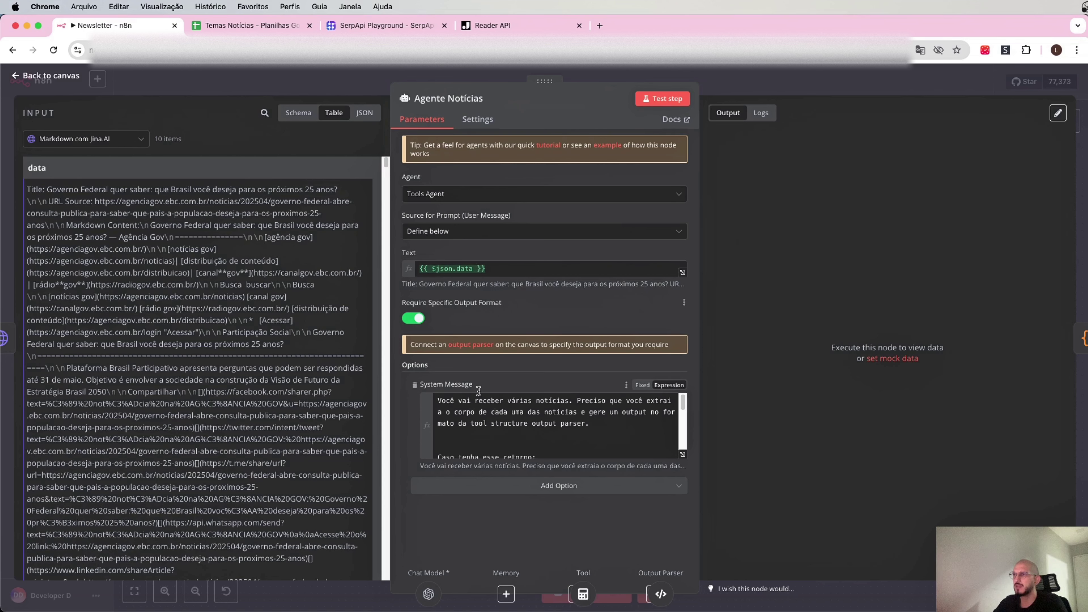
left_click(507, 271)
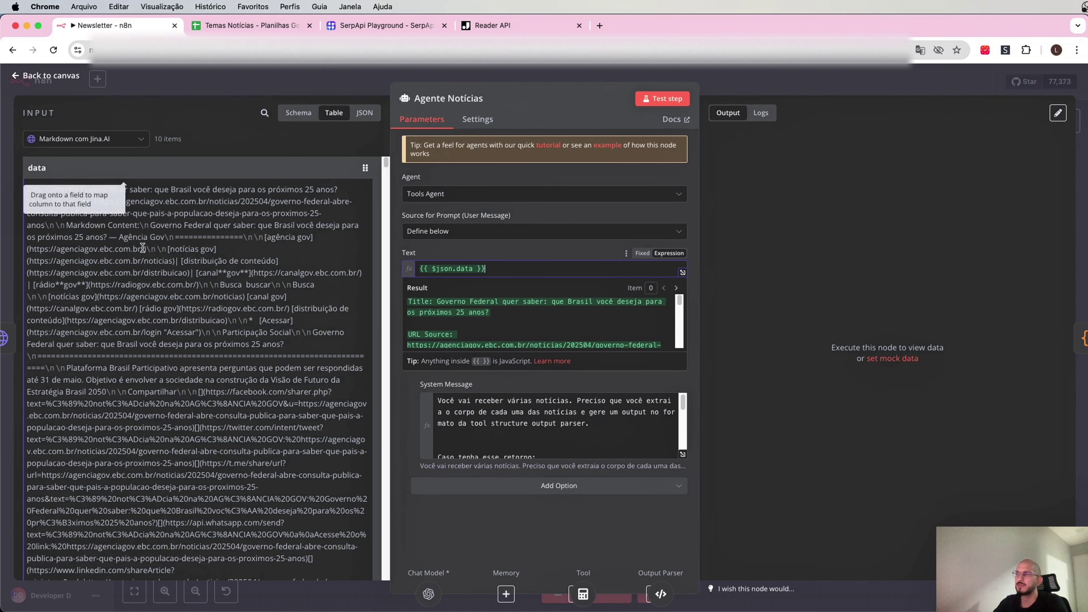
scroll(171, 343, "down", 5)
scroll(199, 378, "up", 5)
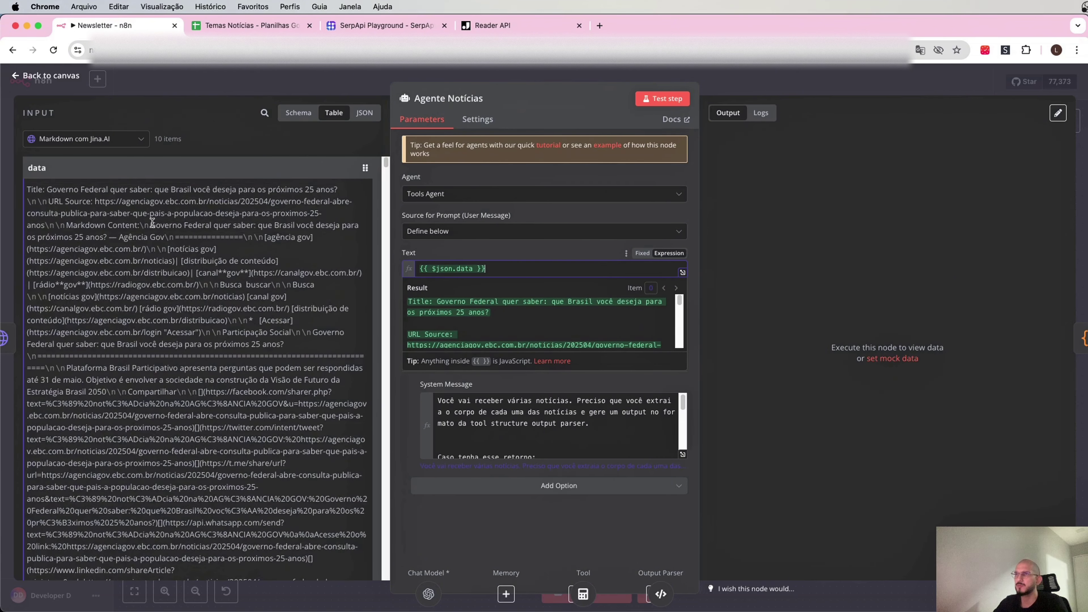
left_click(542, 247)
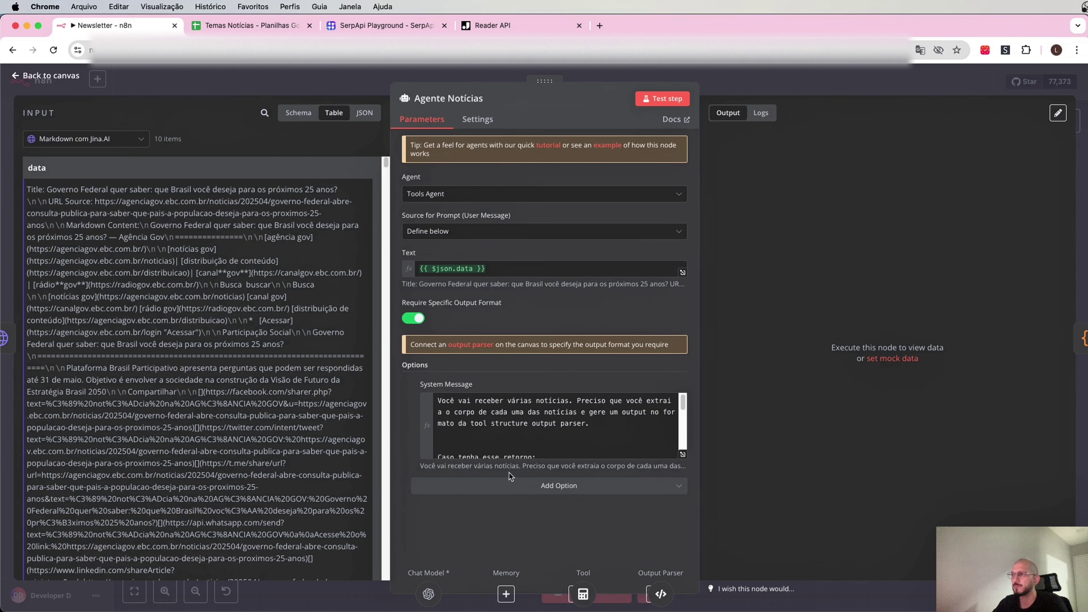
Step: Read the agent's System Message, from the news extraction instruction to the error output rule, and return to the canvas
left_click(553, 424)
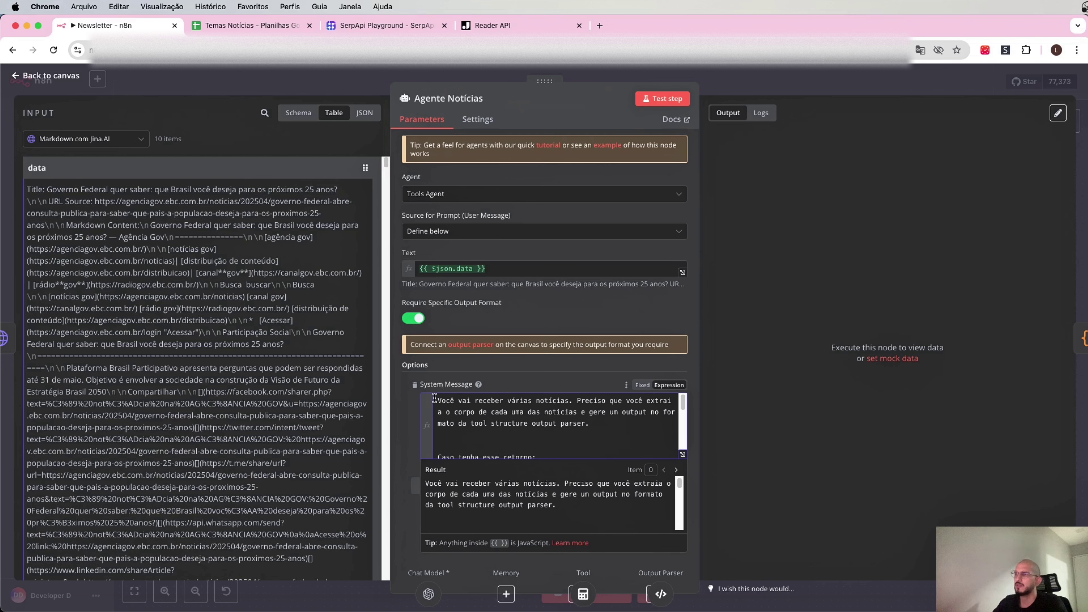
left_click_drag(435, 399, 614, 424)
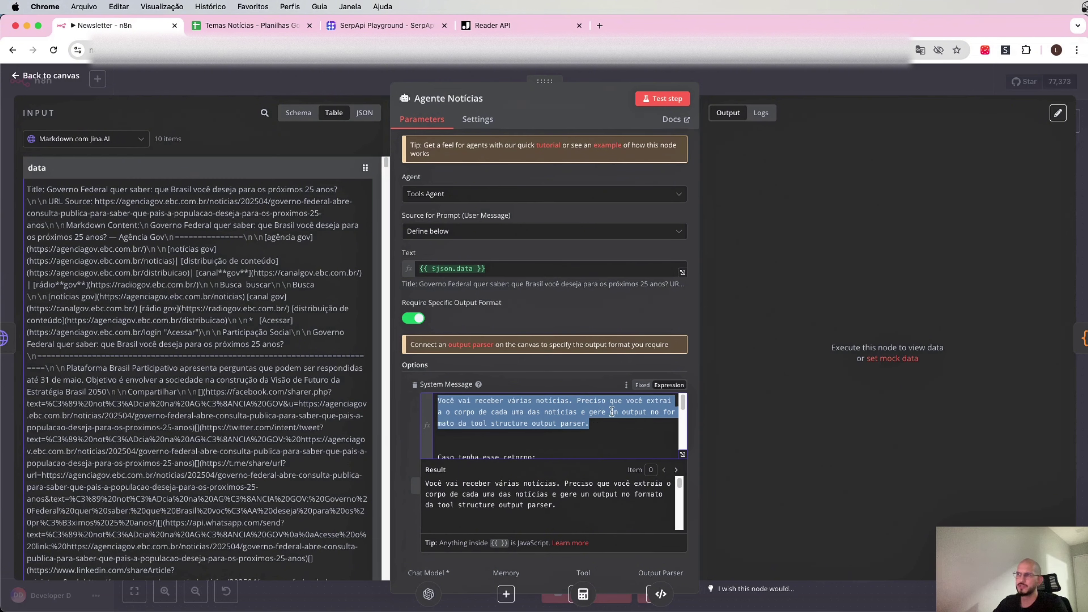
scroll(651, 422, "down", 2)
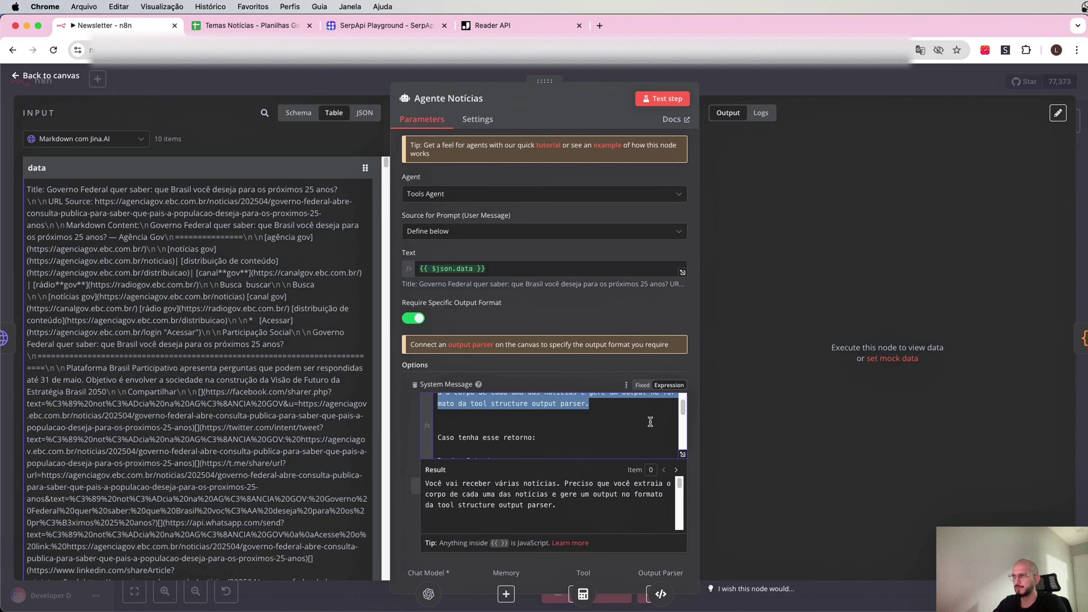
scroll(611, 420, "down", 3)
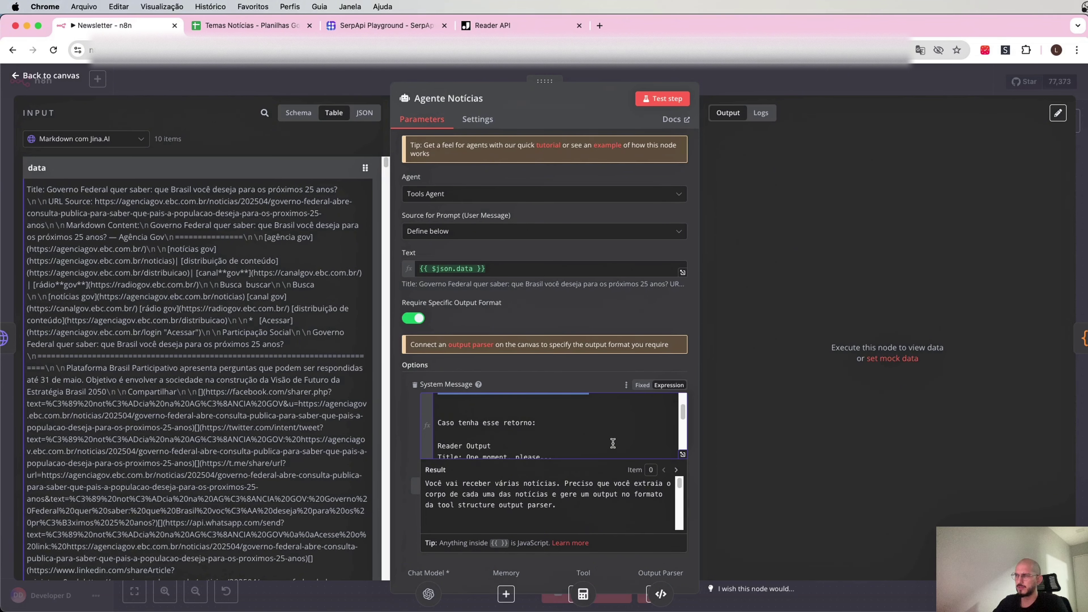
scroll(609, 432, "down", 2)
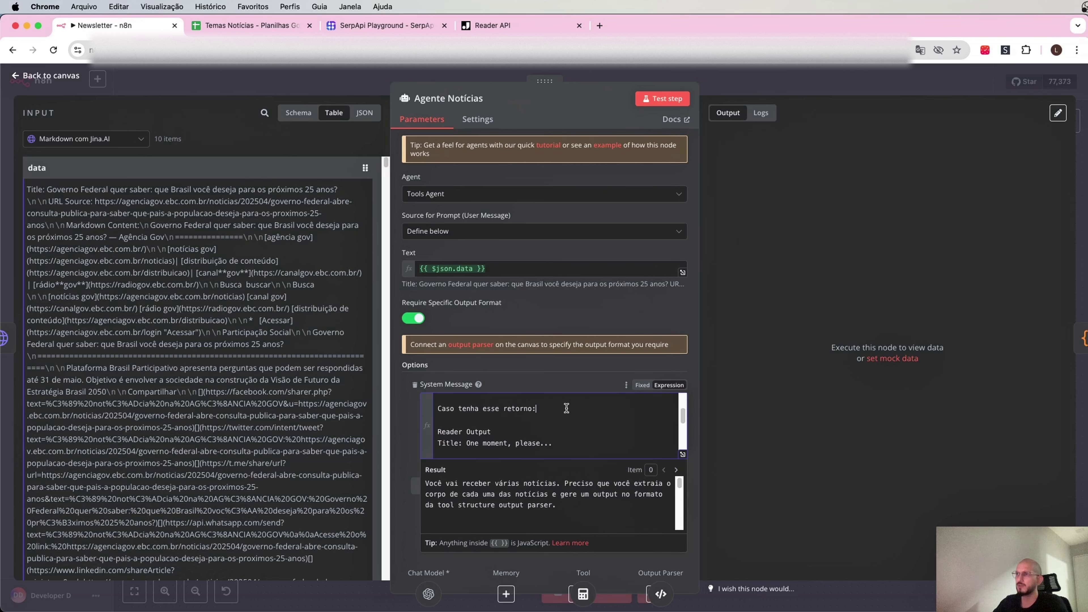
left_click_drag(432, 432, 553, 444)
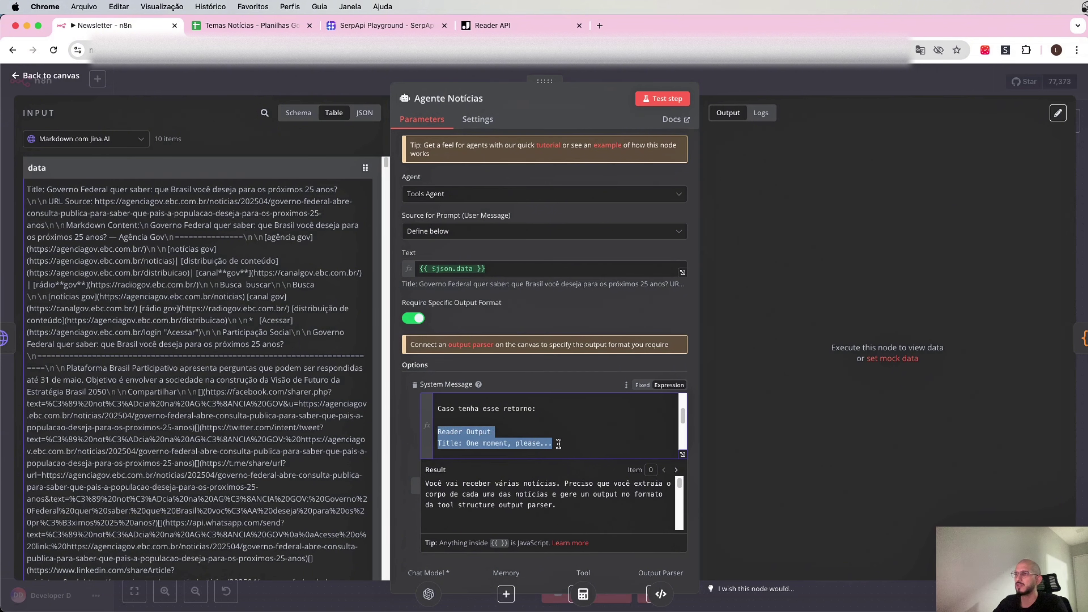
left_click(574, 448)
scroll(569, 446, "down", 2)
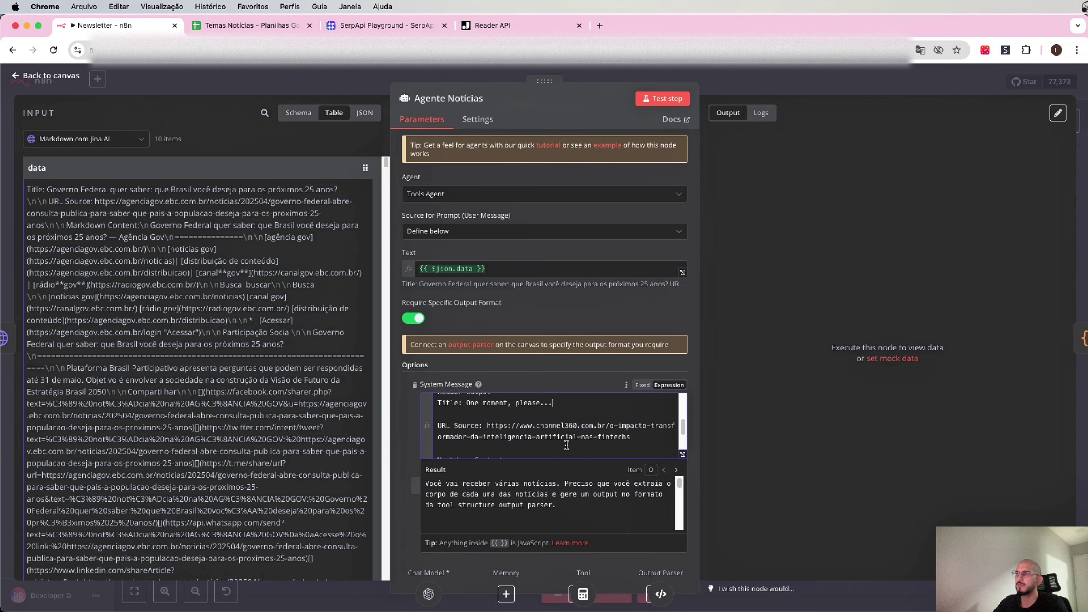
scroll(566, 445, "up", 3)
scroll(491, 431, "down", 4)
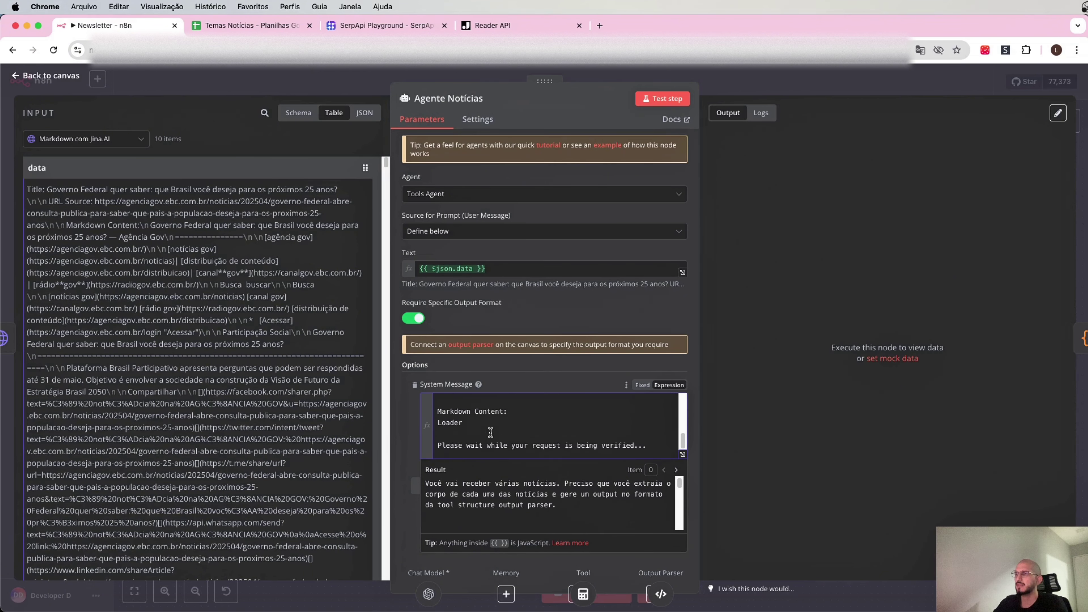
scroll(492, 431, "down", 1)
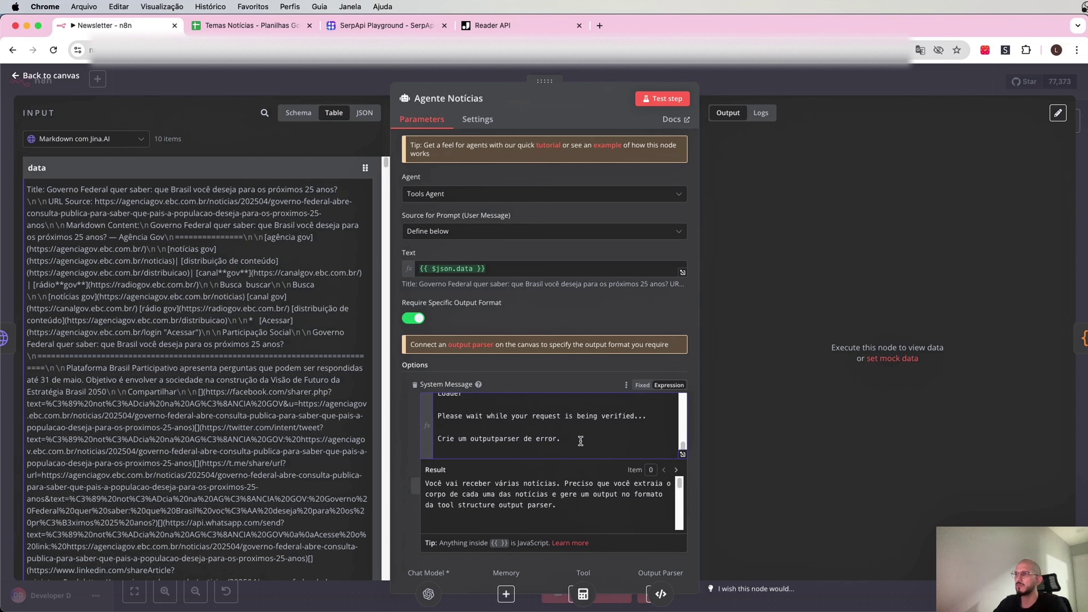
left_click_drag(581, 441, 436, 443)
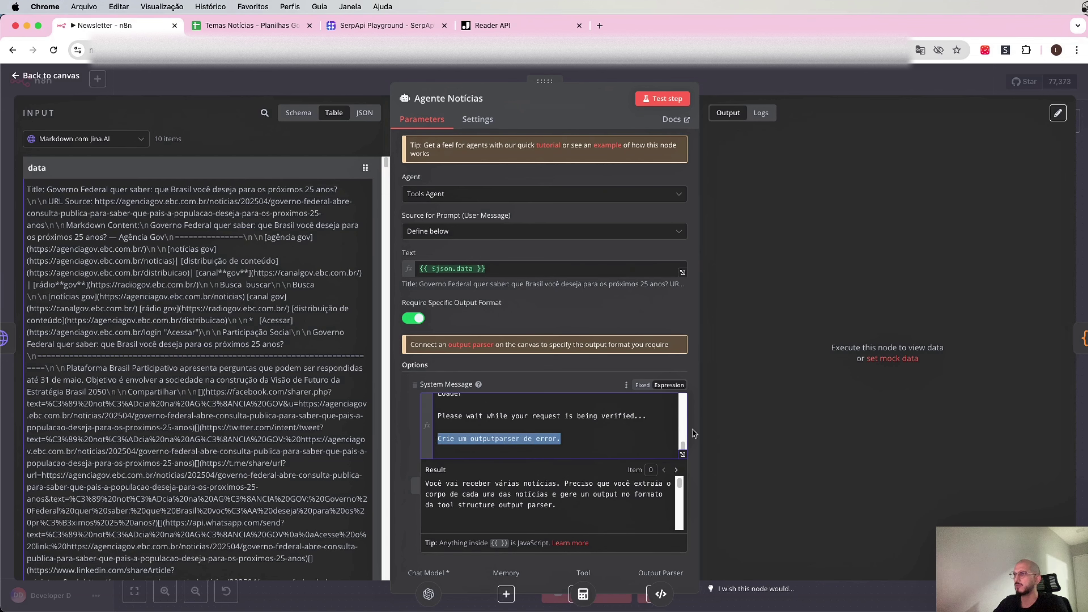
left_click(753, 82)
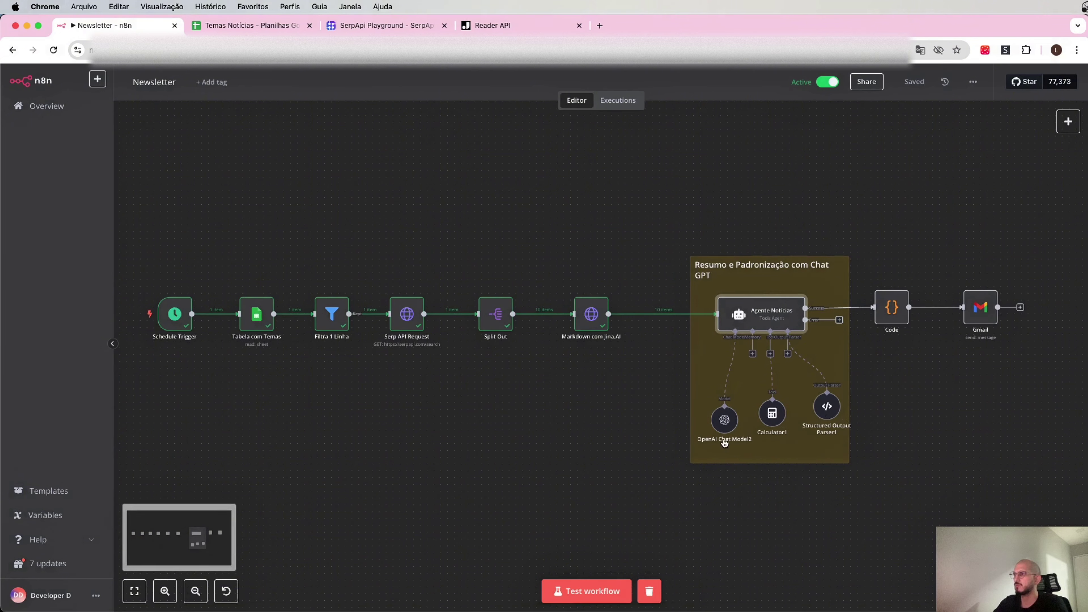
Step: Open the OpenAI Chat Model2 node, view its available credentials and model setting, and return to the canvas
double_click(725, 419)
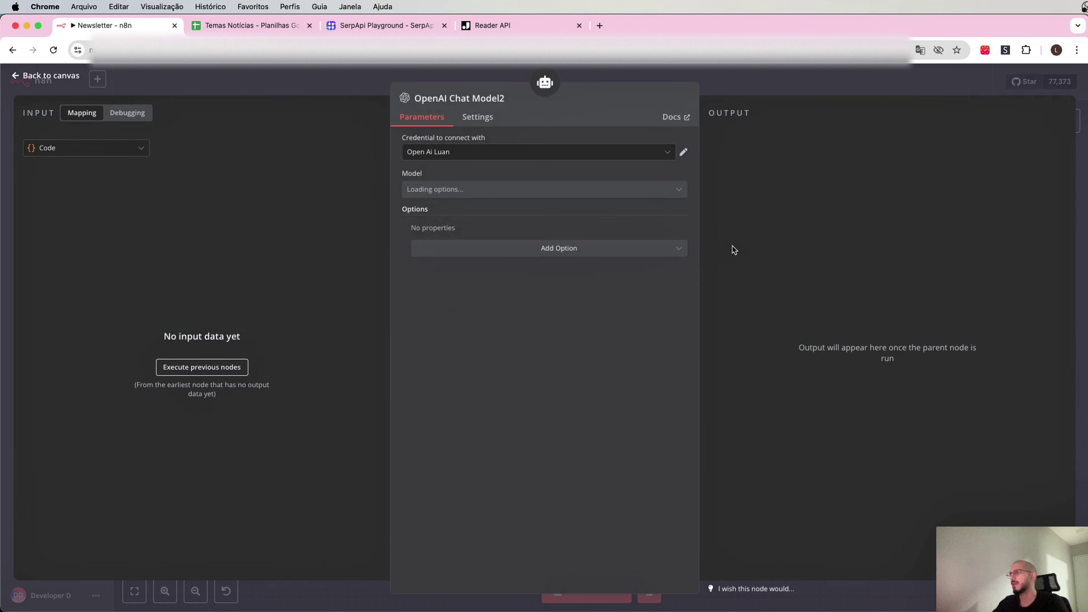
left_click(618, 153)
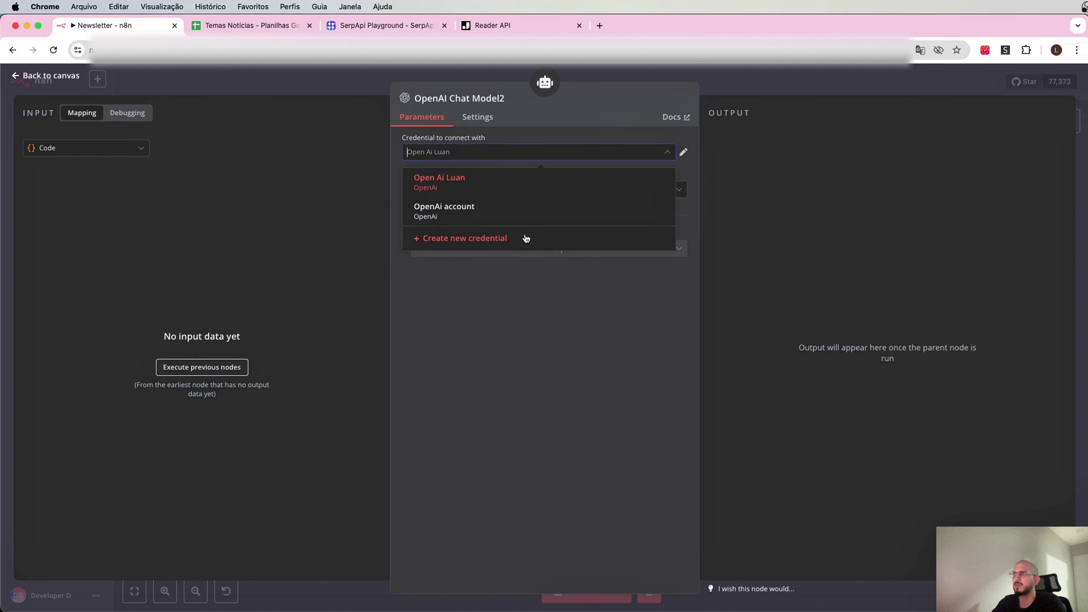
left_click(595, 103)
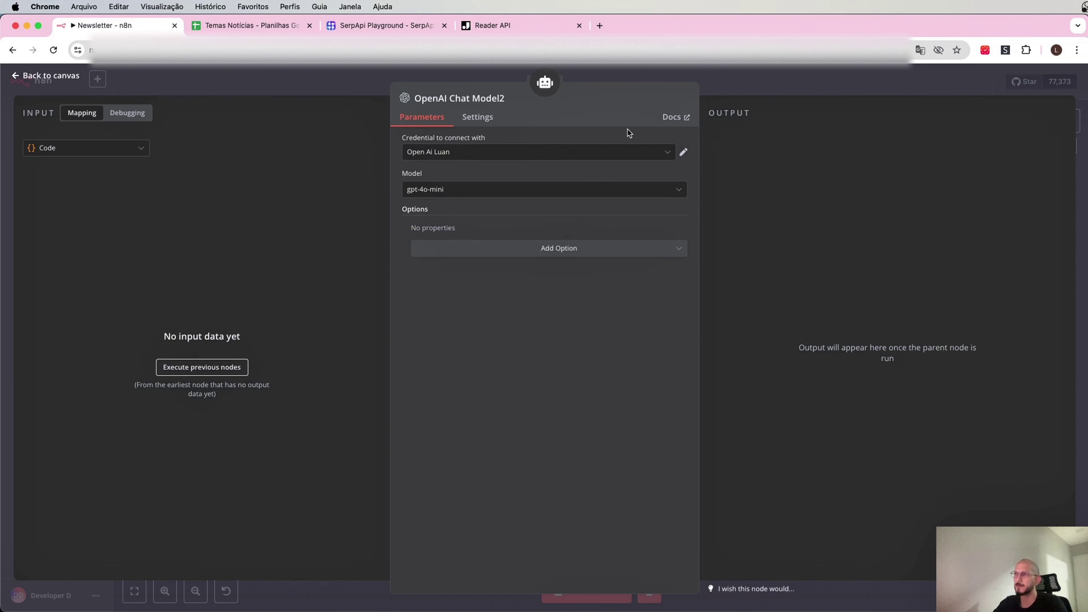
left_click(740, 90)
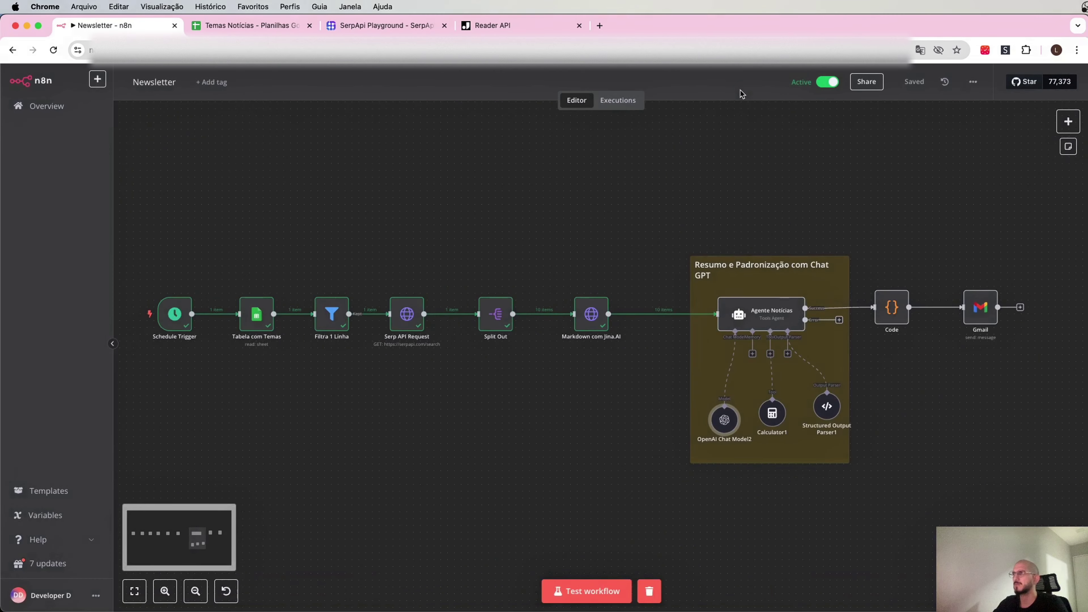
Step: Open the Structured Output Parser1 node and examine the titulo, resumo, fonte and link fields of the first JSON example item
double_click(828, 408)
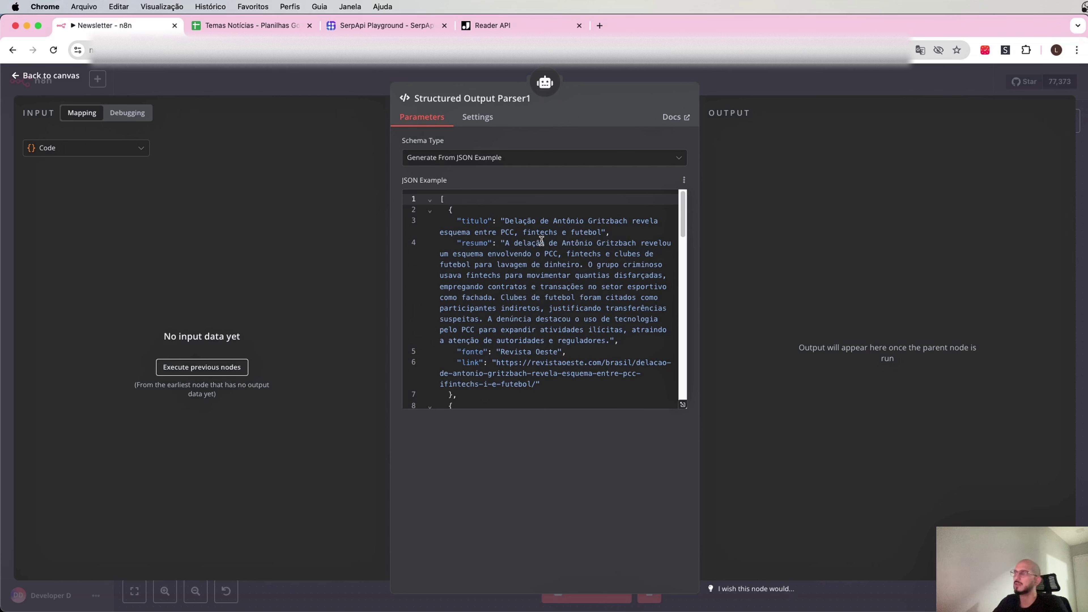
double_click(484, 220)
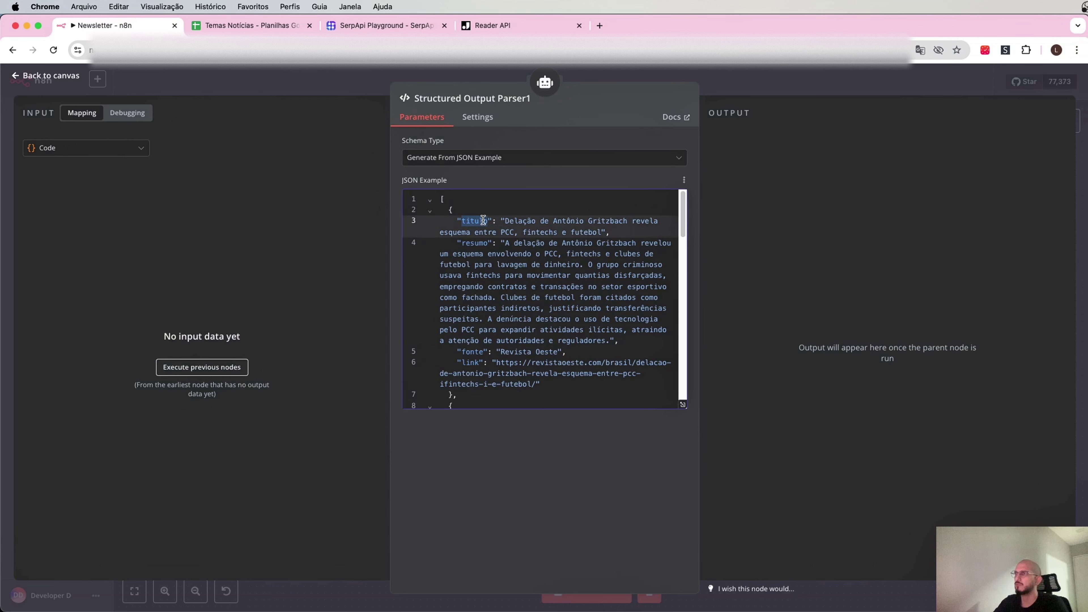
double_click(483, 243)
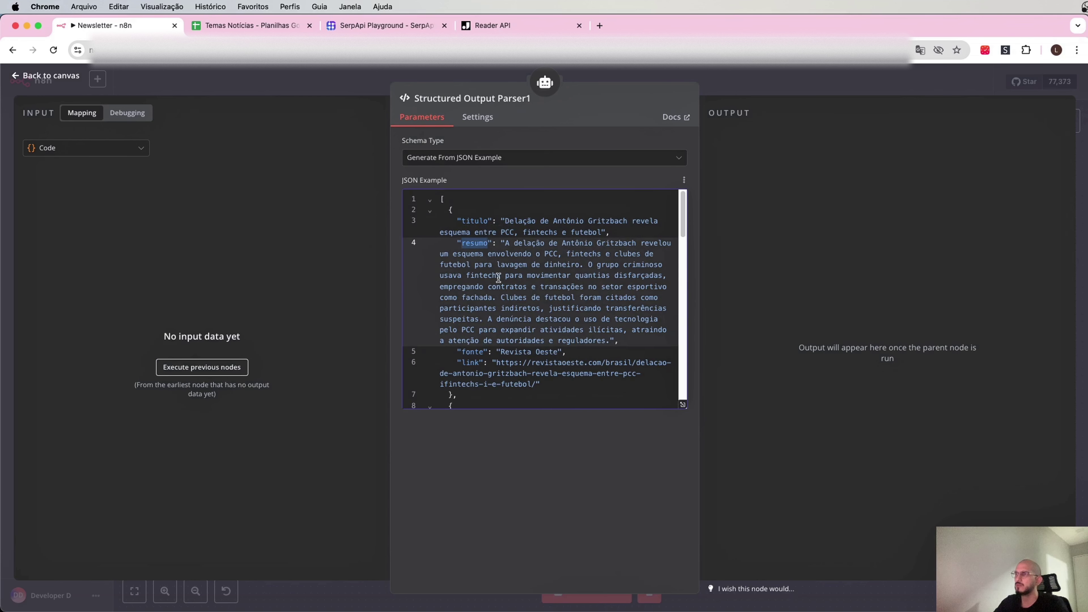
double_click(472, 352)
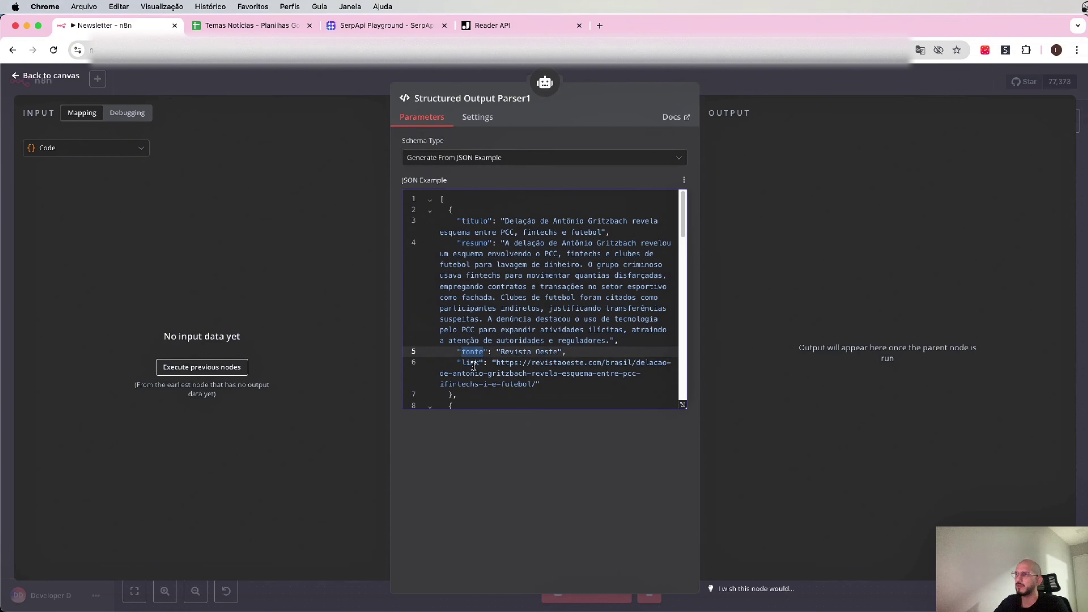
double_click(474, 364)
left_click_drag(500, 220, 611, 230)
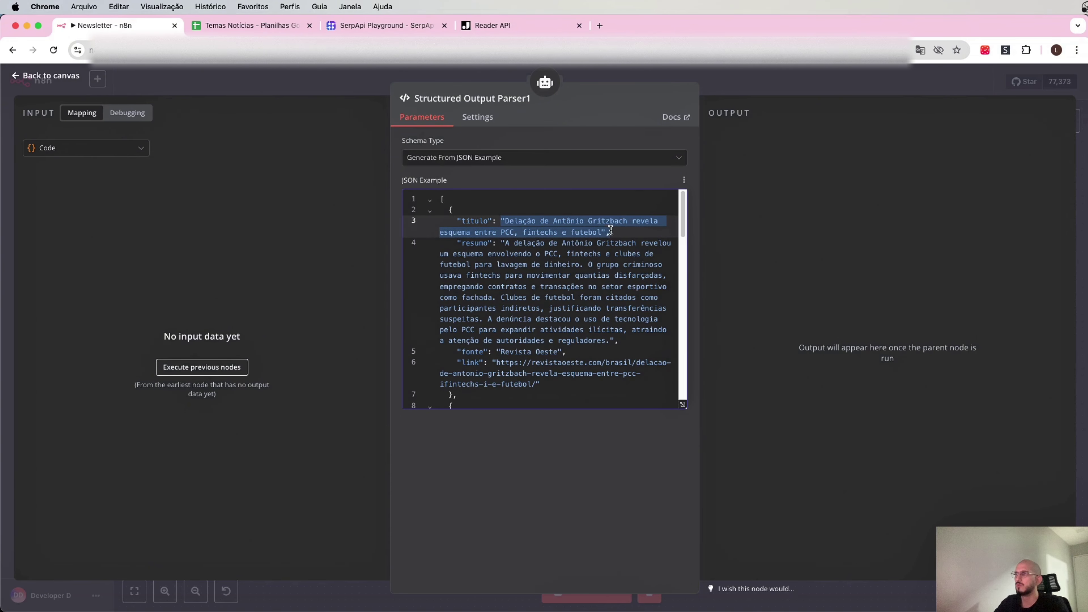
scroll(601, 239, "down", 2)
scroll(600, 239, "up", 2)
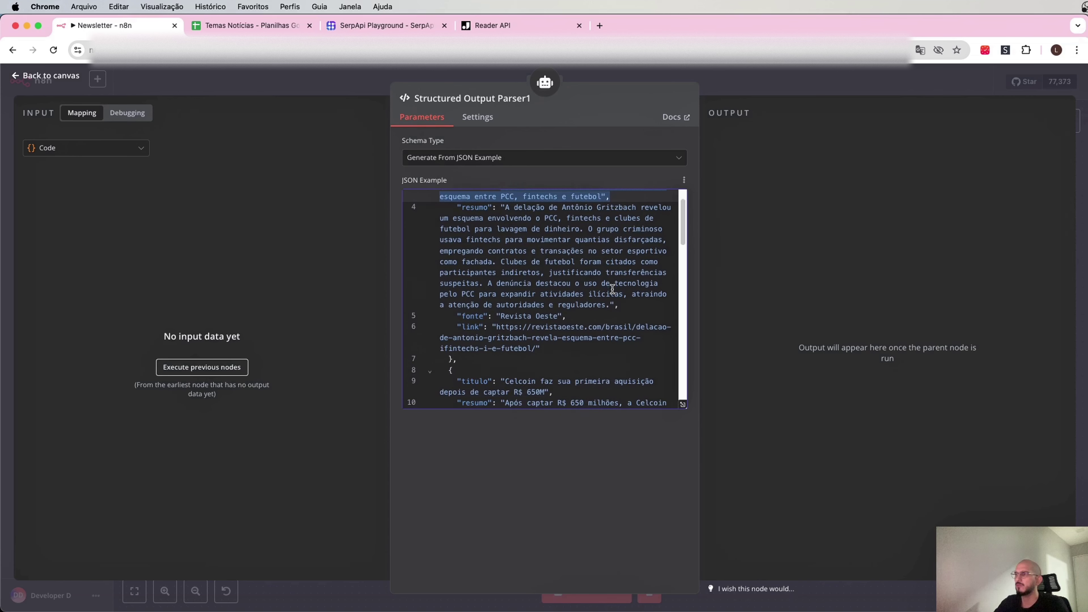
Step: Read the remaining news entries of the JSON example through to the closing bracket, and return to the canvas
scroll(583, 250, "down", 6)
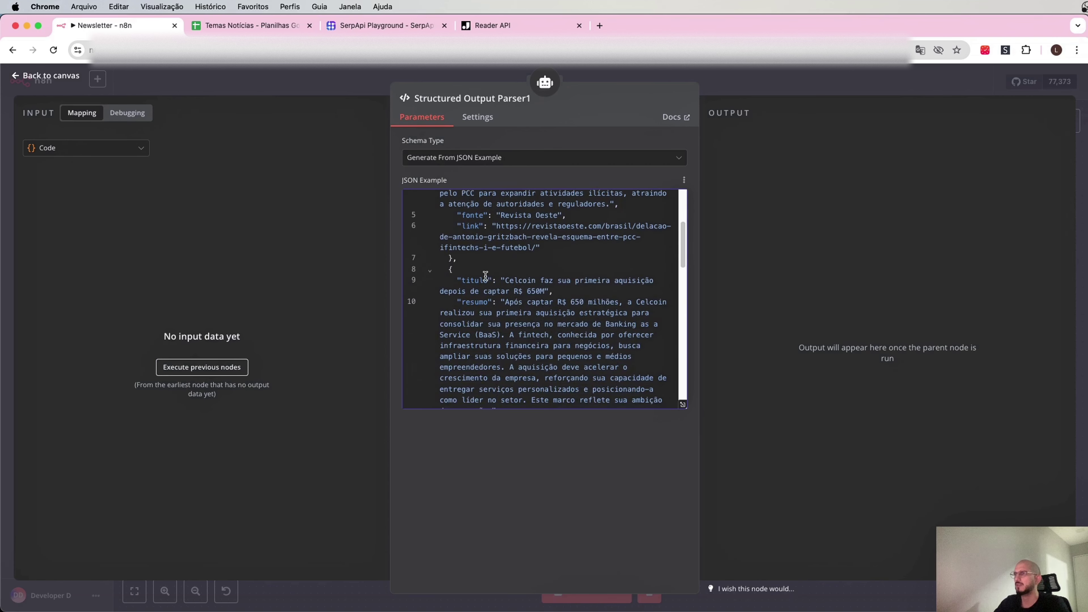
double_click(481, 279)
left_click_drag(505, 280, 550, 291)
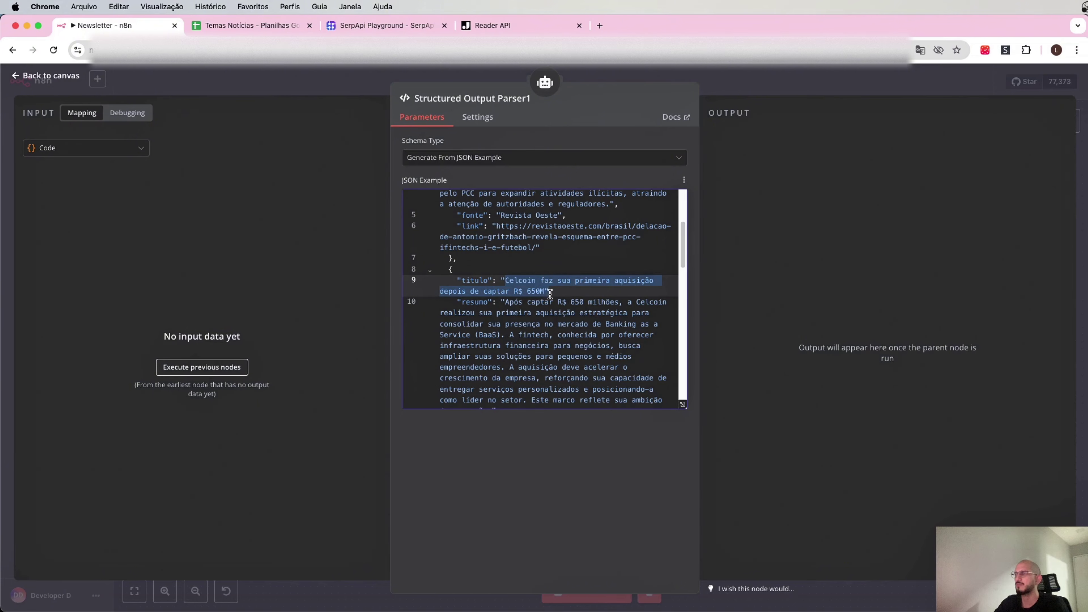
scroll(544, 269, "down", 1)
scroll(545, 269, "down", 3)
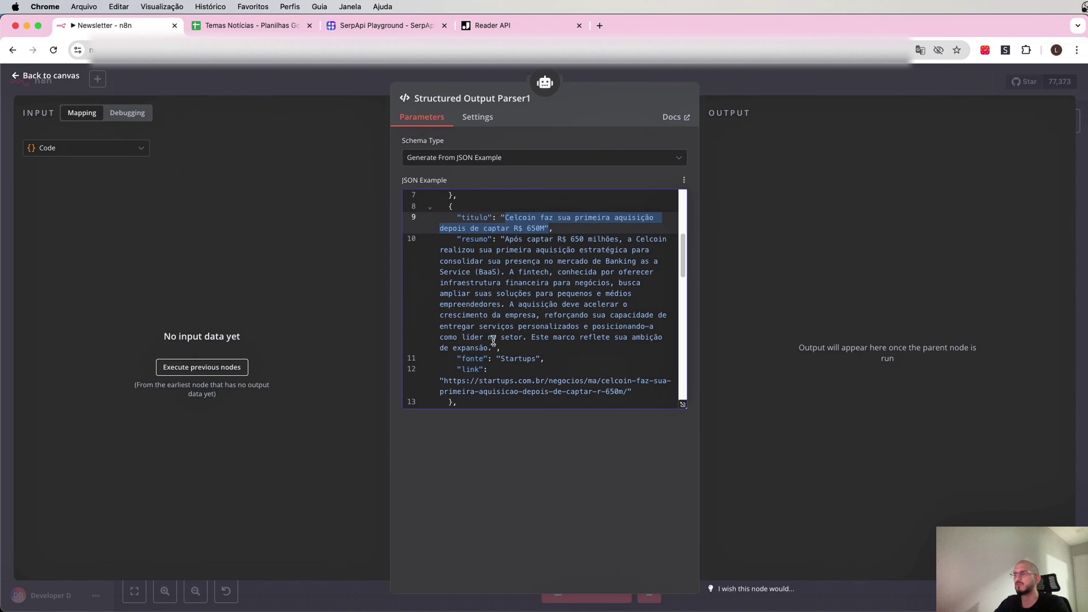
scroll(493, 341, "down", 7)
scroll(475, 277, "down", 1)
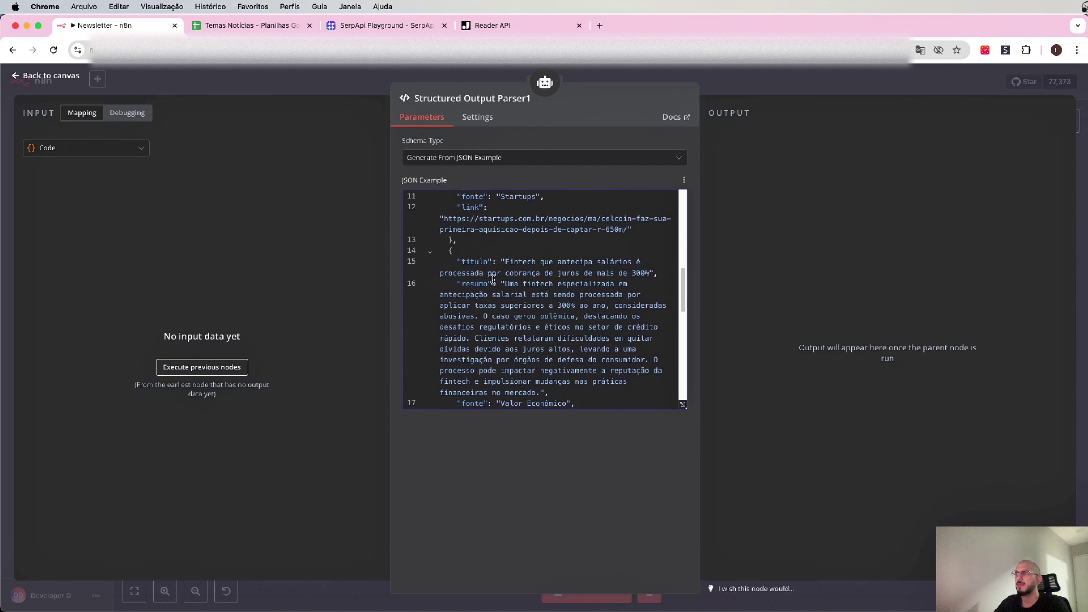
left_click_drag(501, 261, 646, 274)
scroll(643, 276, "down", 8)
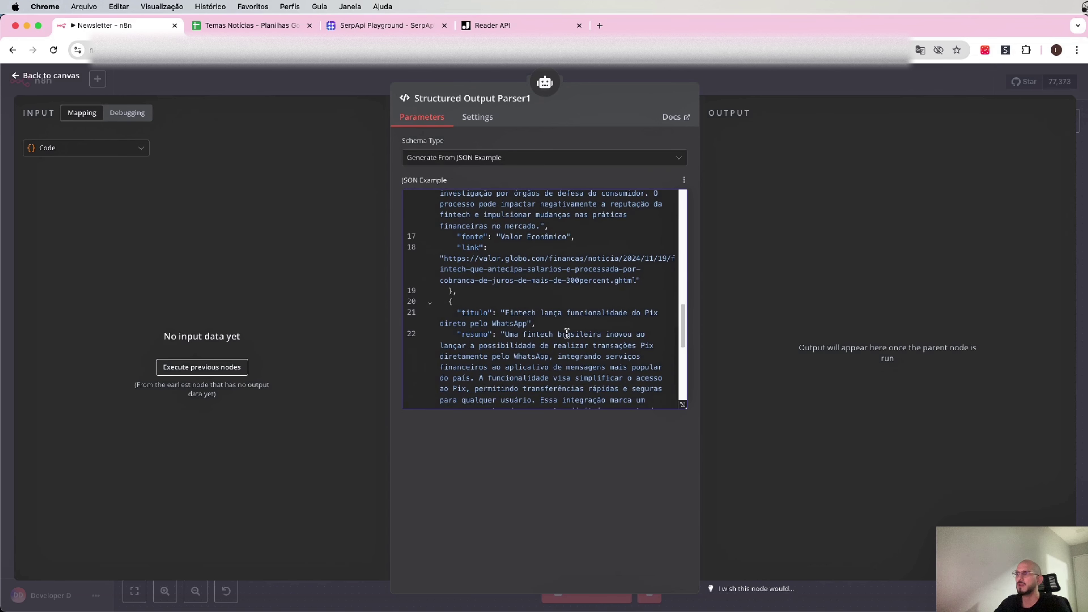
scroll(568, 334, "down", 2)
scroll(552, 297, "down", 6)
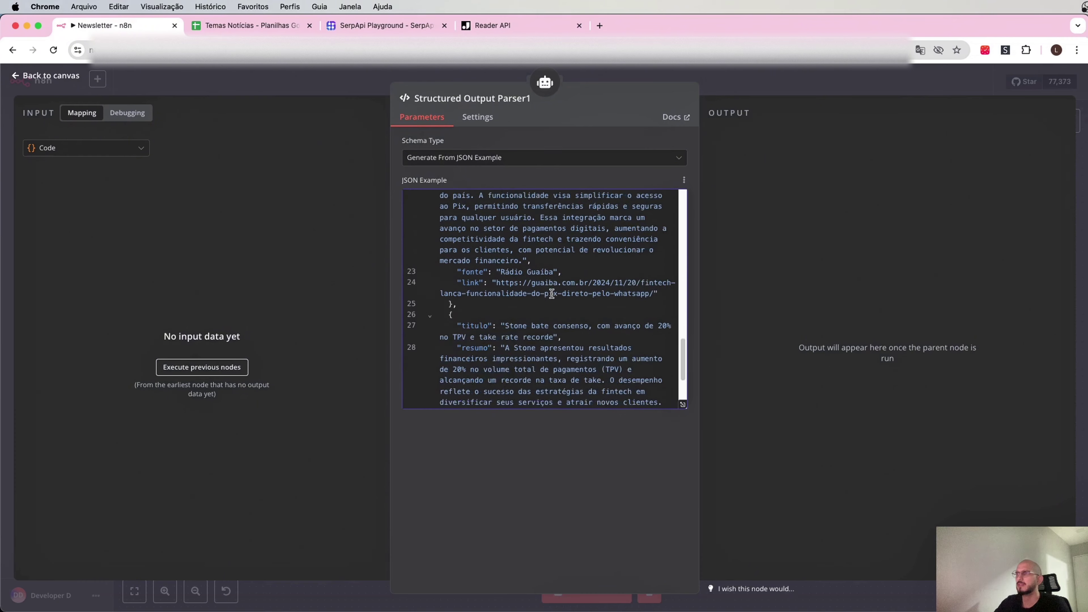
scroll(552, 294, "down", 2)
scroll(600, 319, "down", 5)
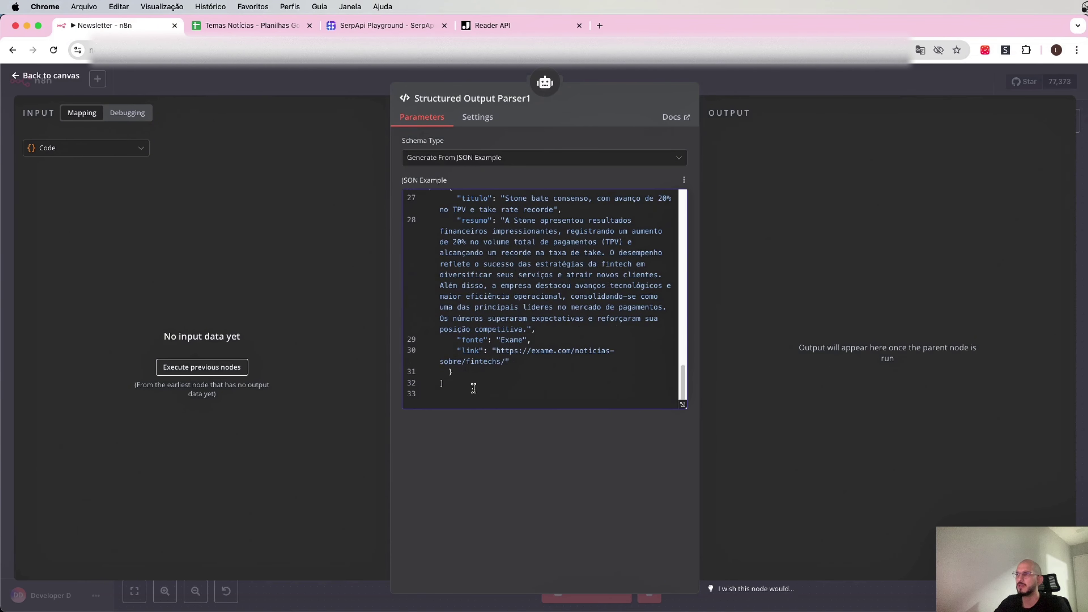
scroll(470, 340, "up", 15)
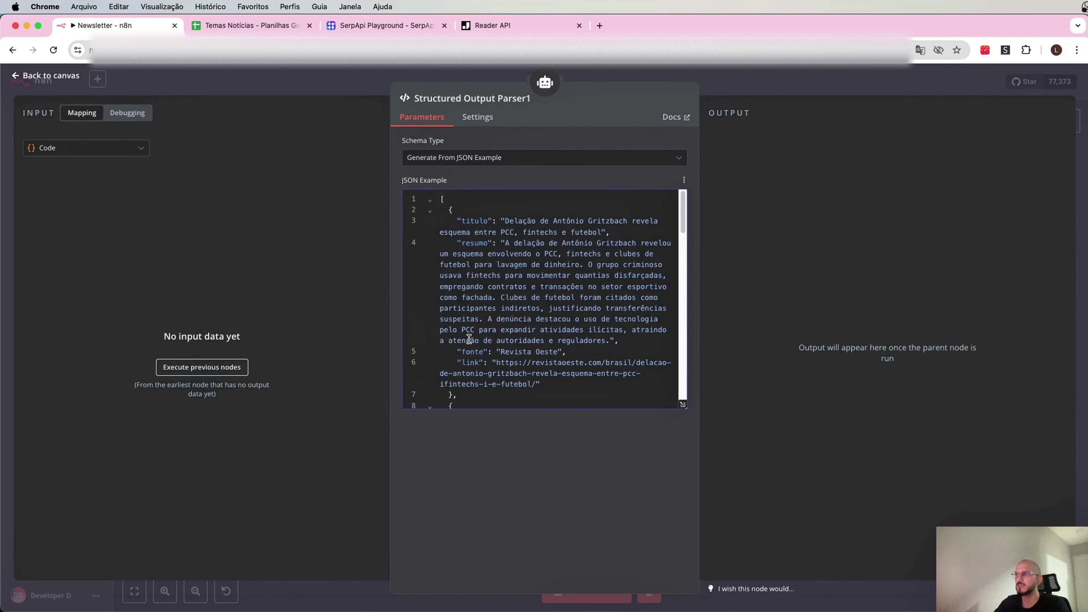
left_click(781, 74)
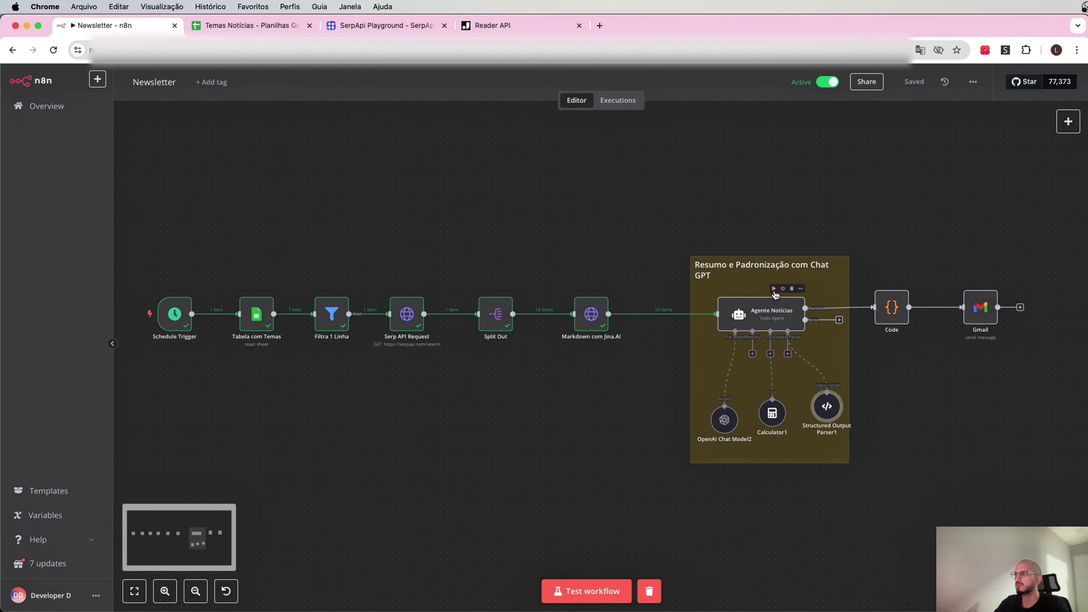
Step: Run the Agente Notícias node and check the titulo and resumo of the first item in its output
left_click(774, 288)
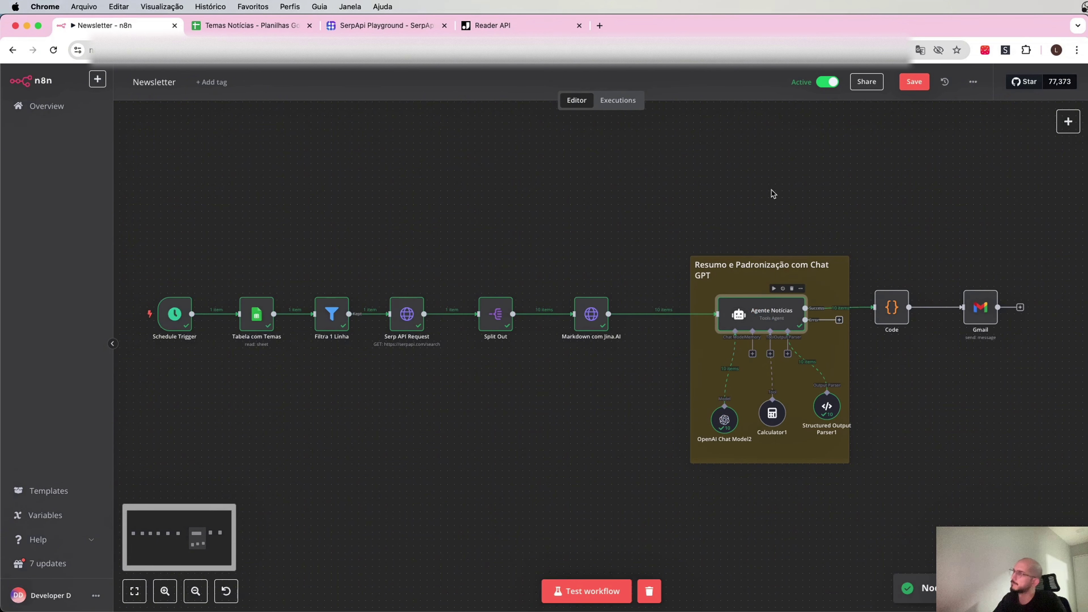
double_click(793, 306)
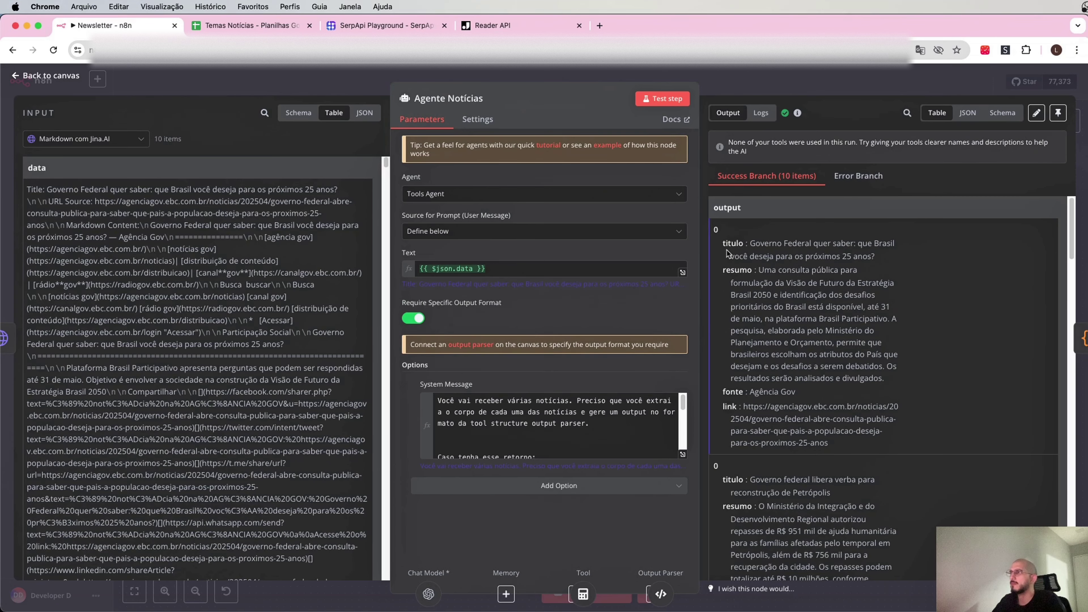
left_click_drag(725, 243, 882, 257)
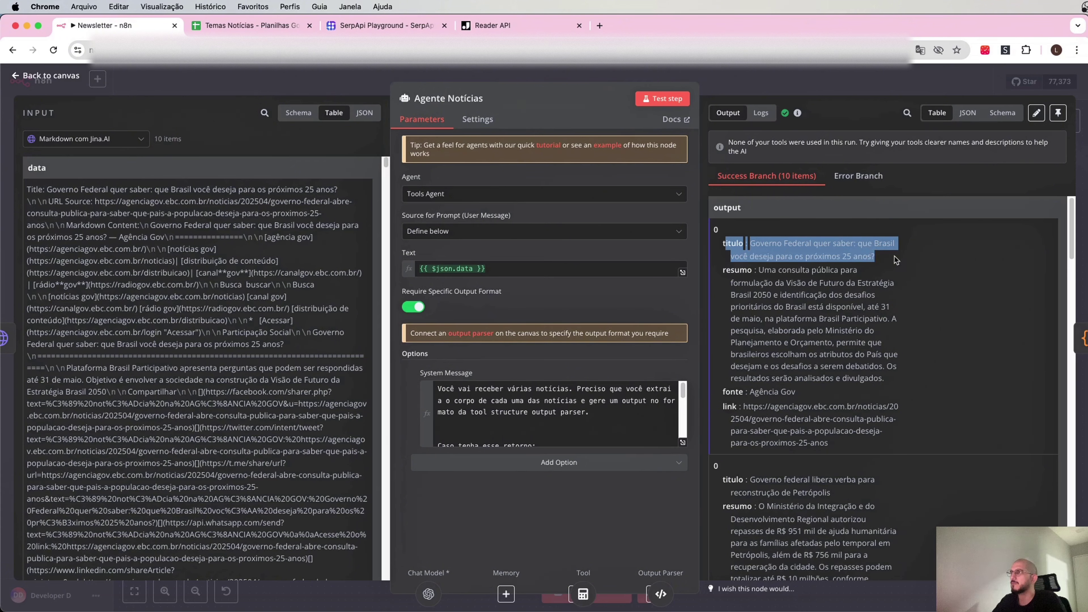
left_click(922, 277)
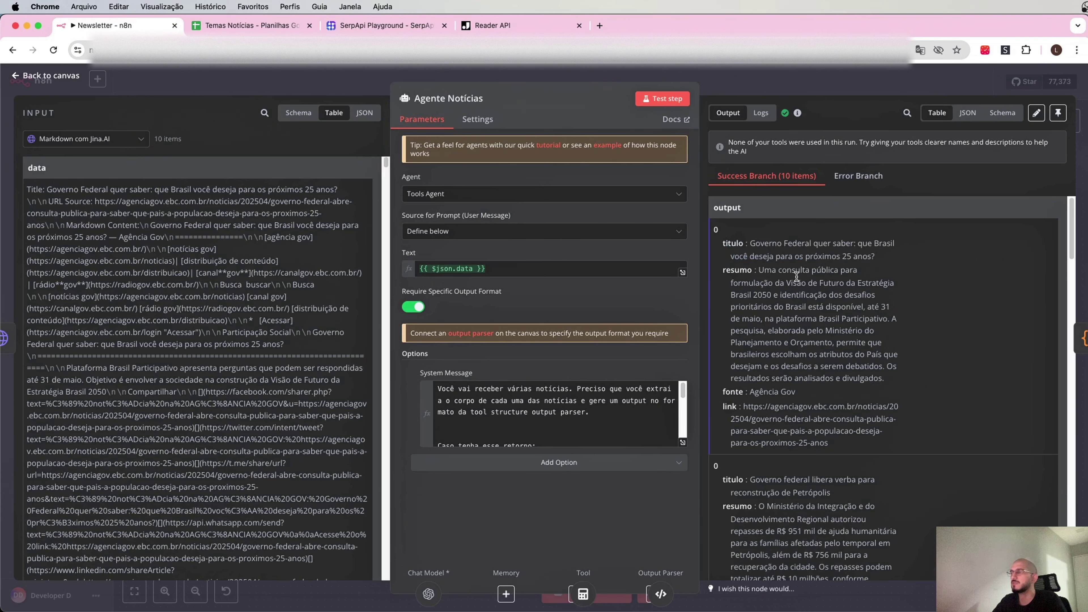
left_click_drag(758, 271, 932, 380)
left_click(813, 395)
Step: Look through the other news items in the agent's Success Branch output and return to the canvas
scroll(855, 442, "down", 3)
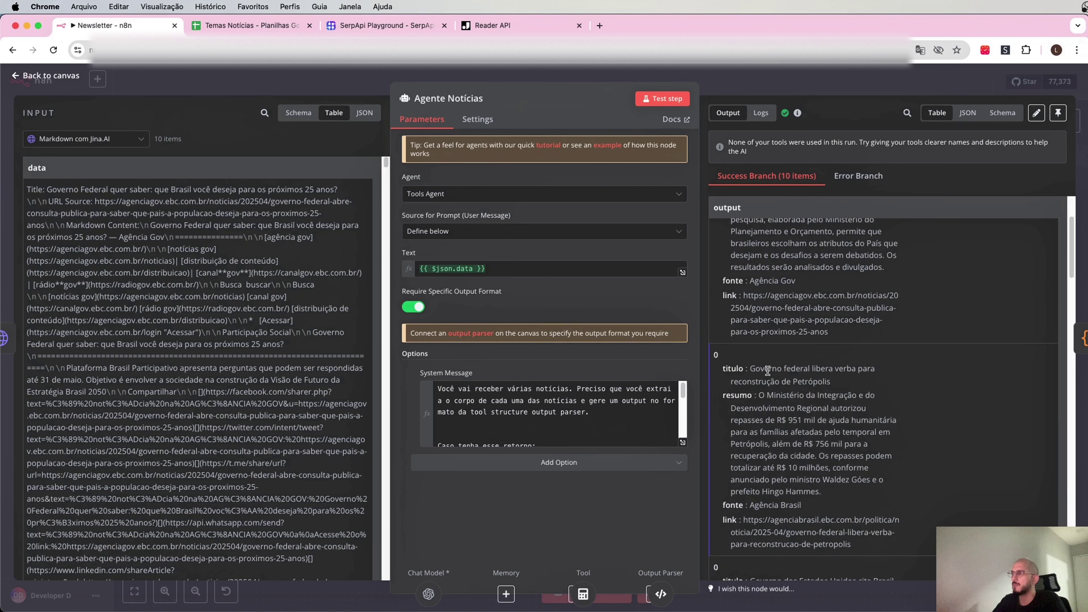
scroll(826, 370, "down", 2)
scroll(763, 333, "down", 4)
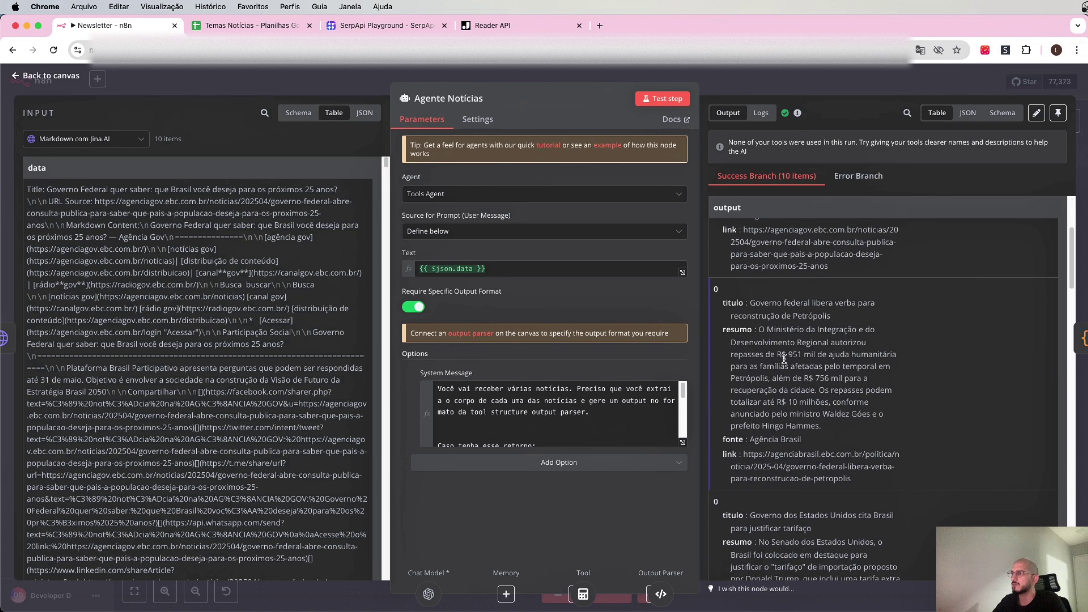
scroll(784, 359, "down", 10)
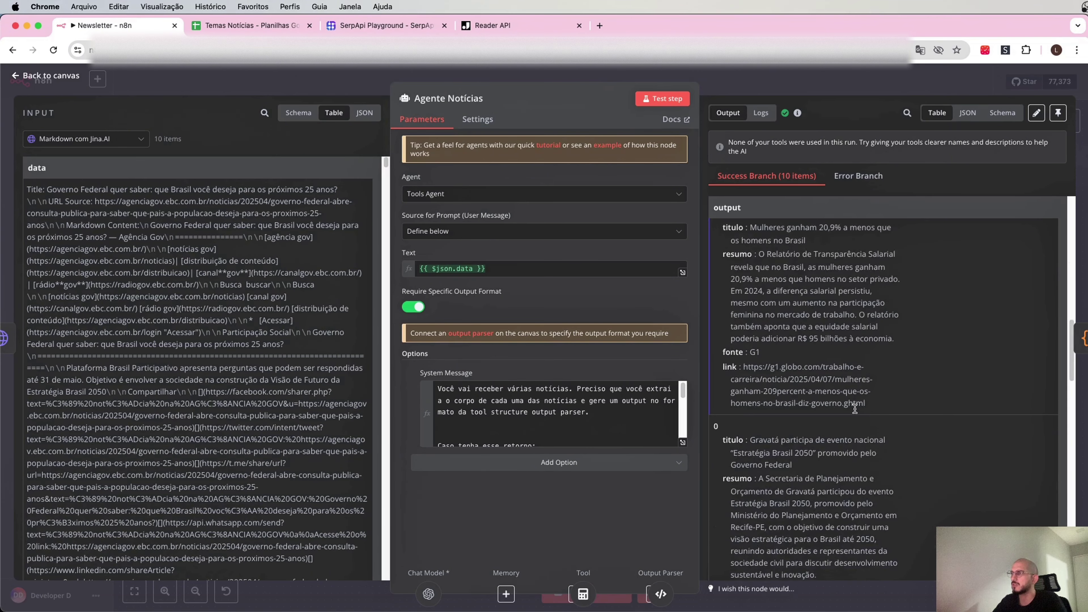
scroll(917, 384, "up", 15)
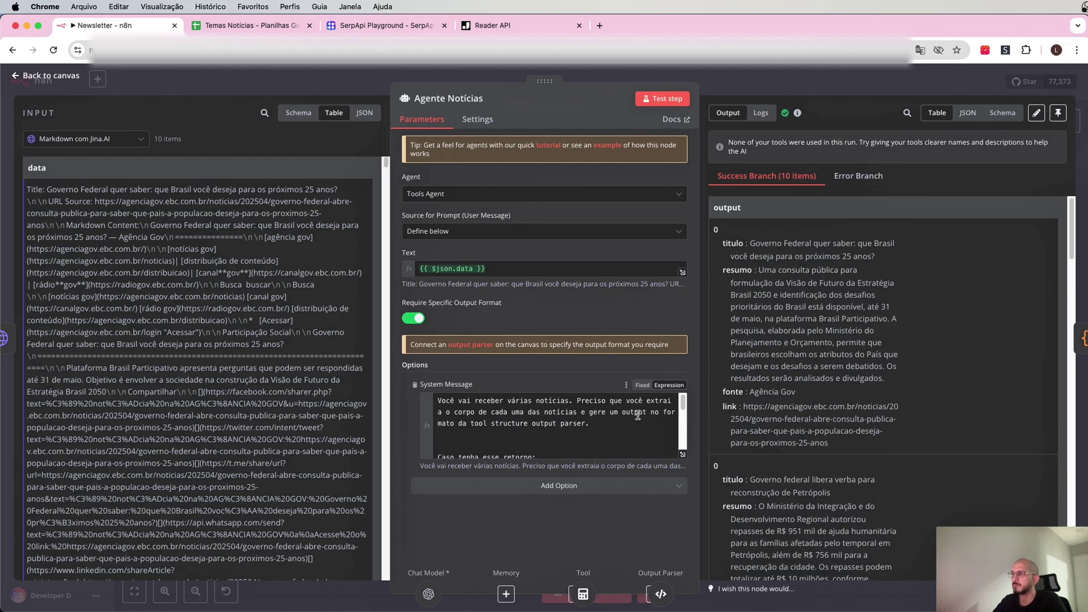
left_click(791, 83)
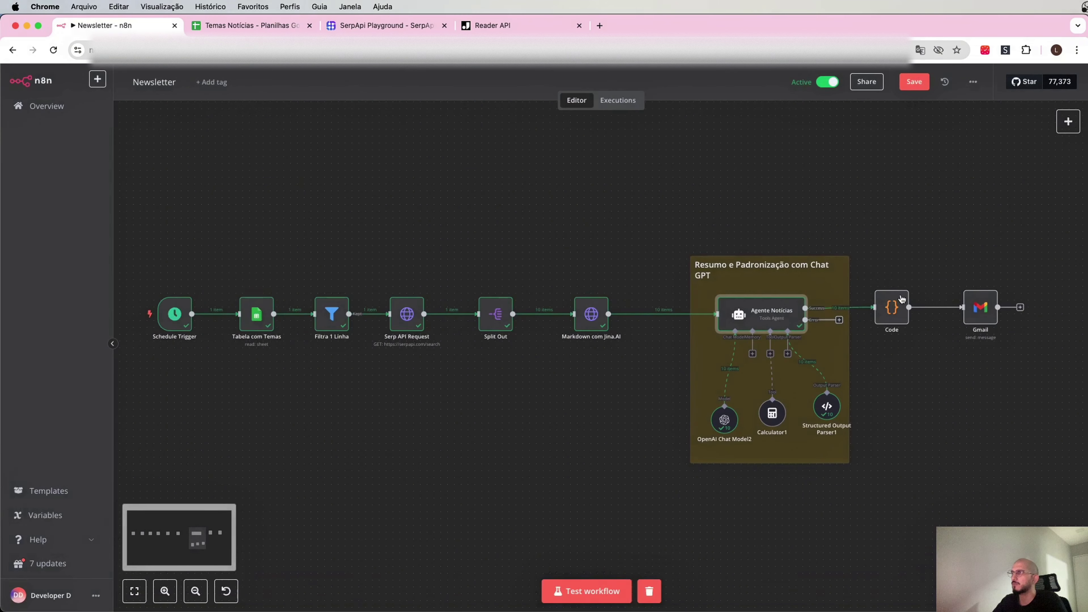
Step: Open the Code node and read its JavaScript, from the allNews array declaration to the loop that pushes each item's output
double_click(894, 316)
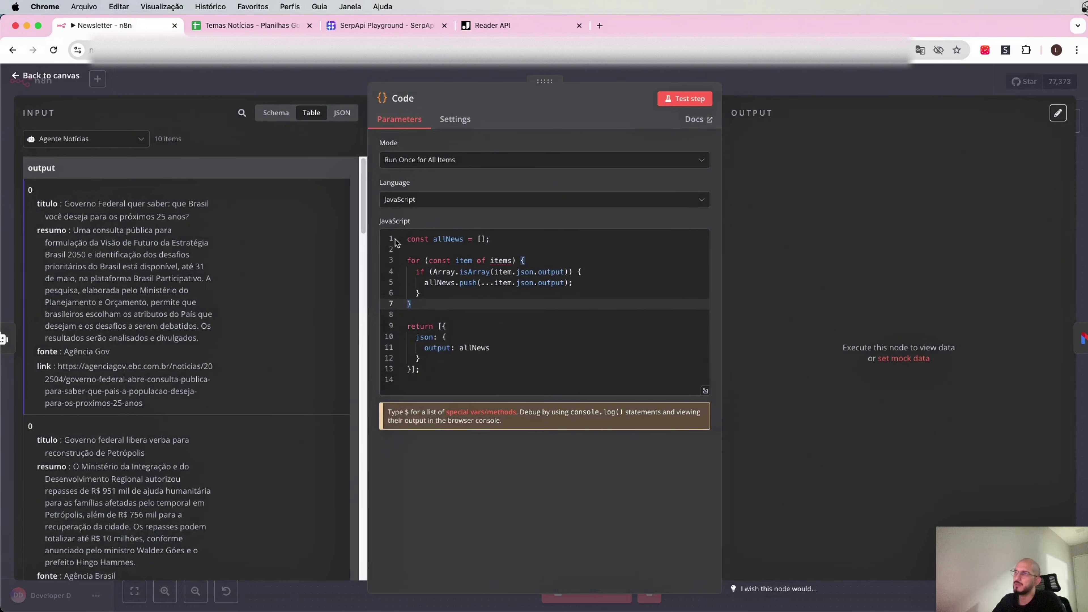
left_click_drag(408, 237, 500, 239)
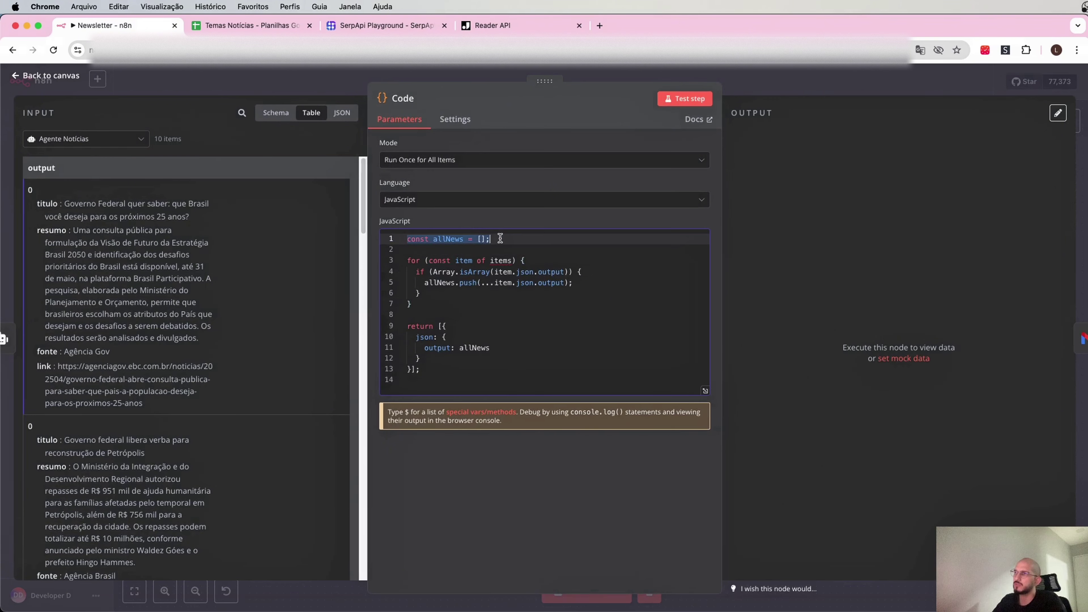
left_click_drag(407, 260, 568, 282)
left_click(613, 295)
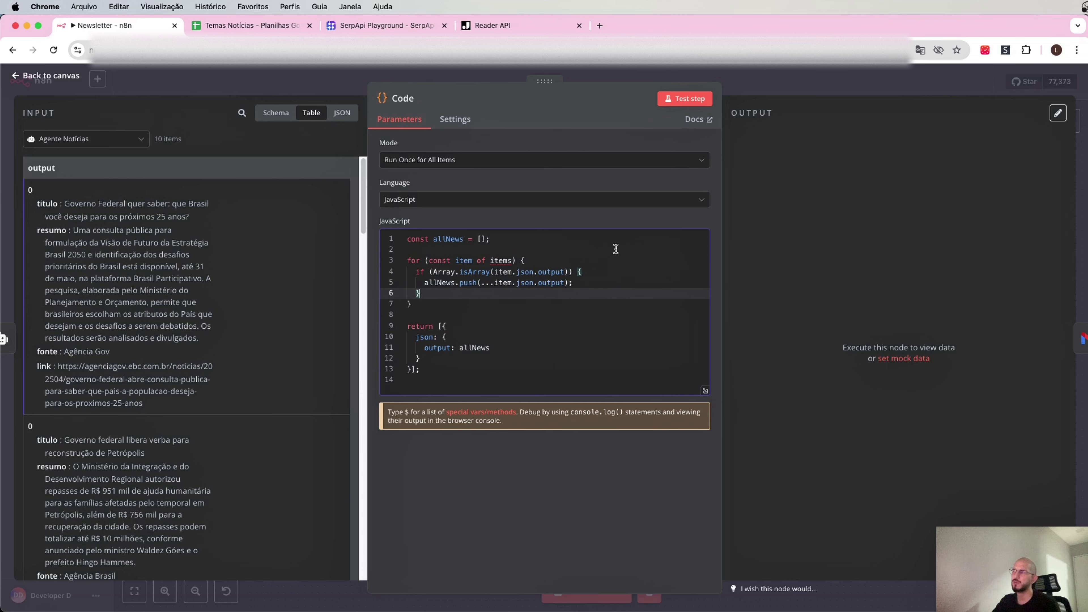
Step: Test the Code node, look through the combined news list in its output, and return to the canvas
left_click(672, 98)
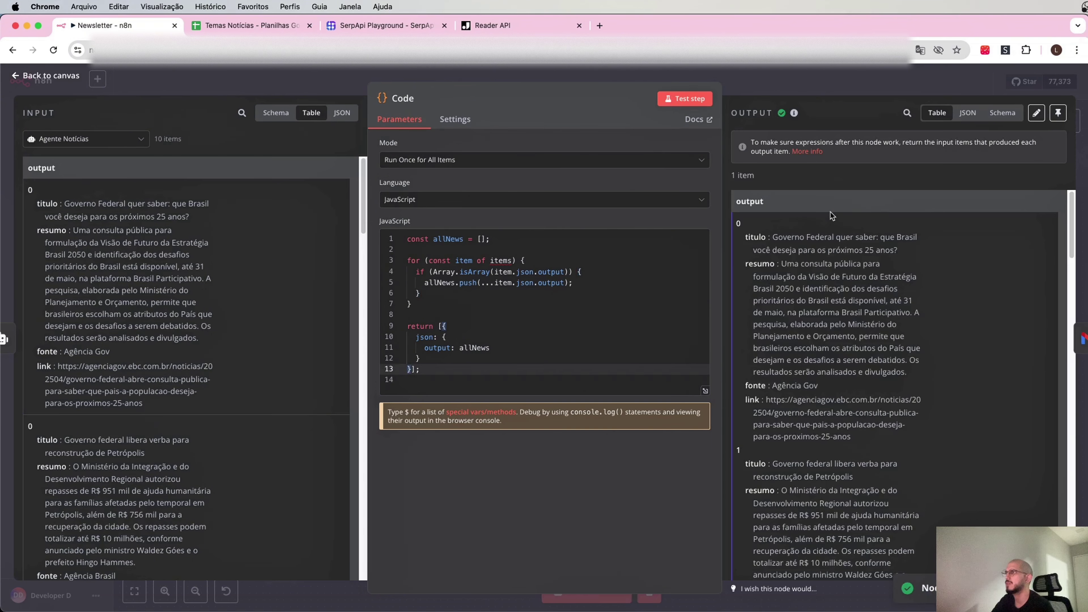
scroll(807, 294, "down", 5)
scroll(807, 294, "down", 15)
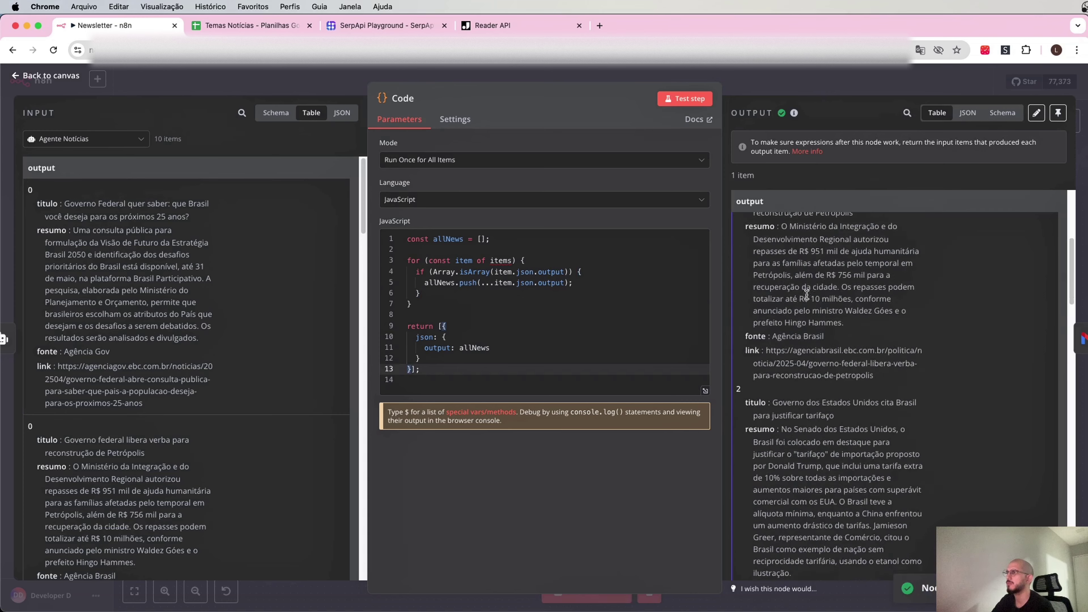
scroll(807, 294, "down", 10)
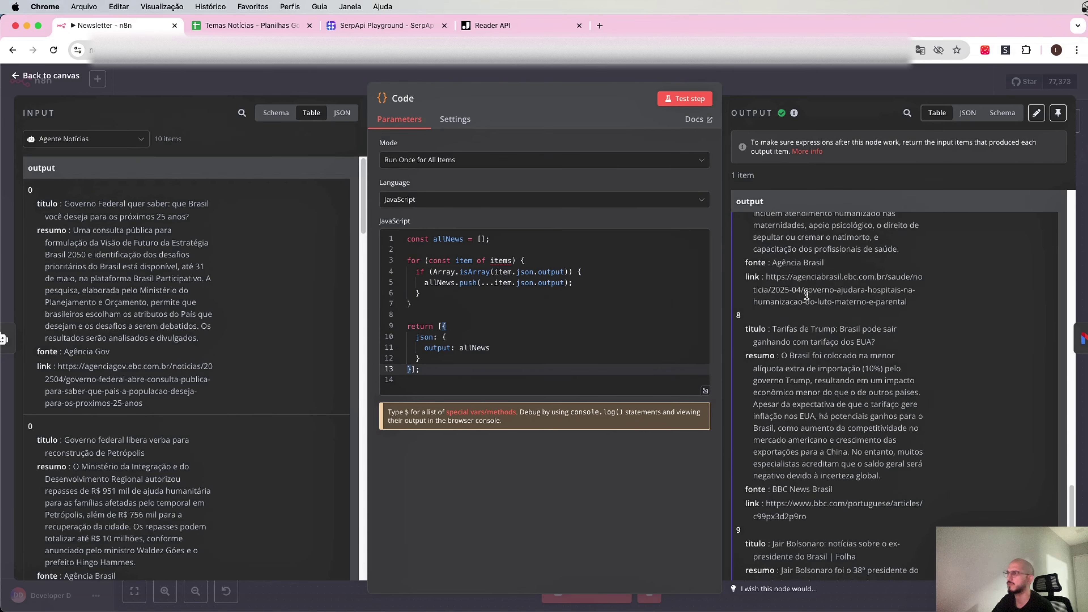
left_click(835, 80)
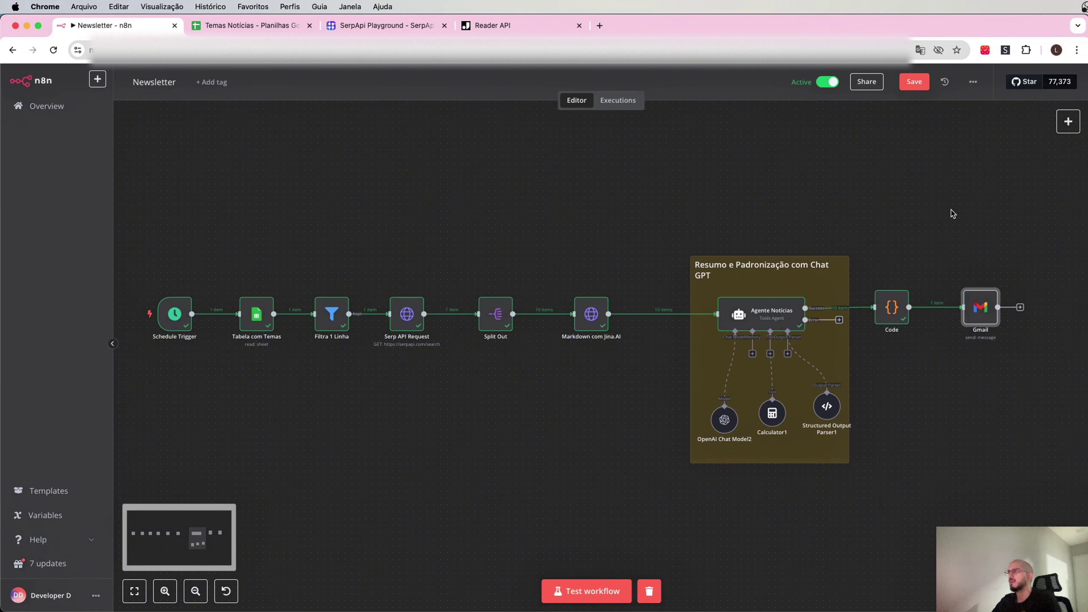
Step: Open the Gmail node and review its recipient, subject and the HTML template in its message expression
double_click(986, 313)
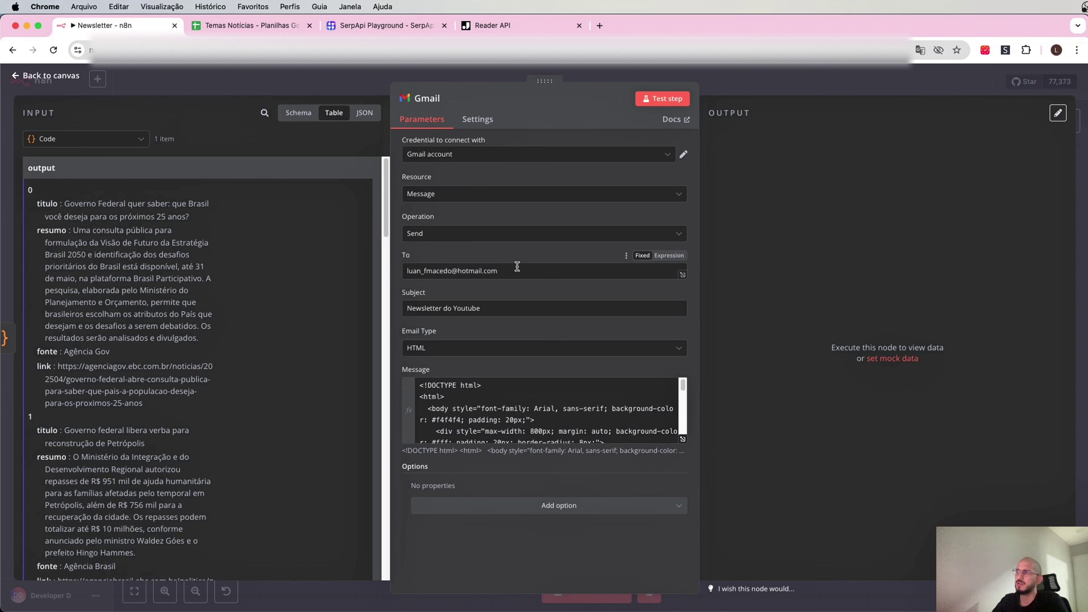
left_click_drag(518, 266, 392, 270)
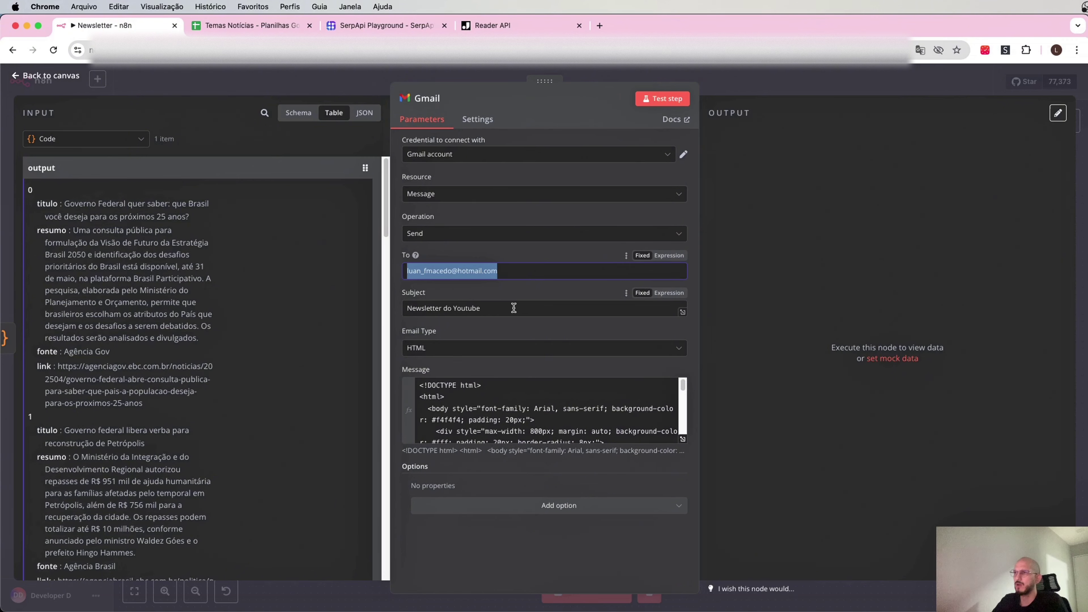
left_click_drag(514, 308, 405, 309)
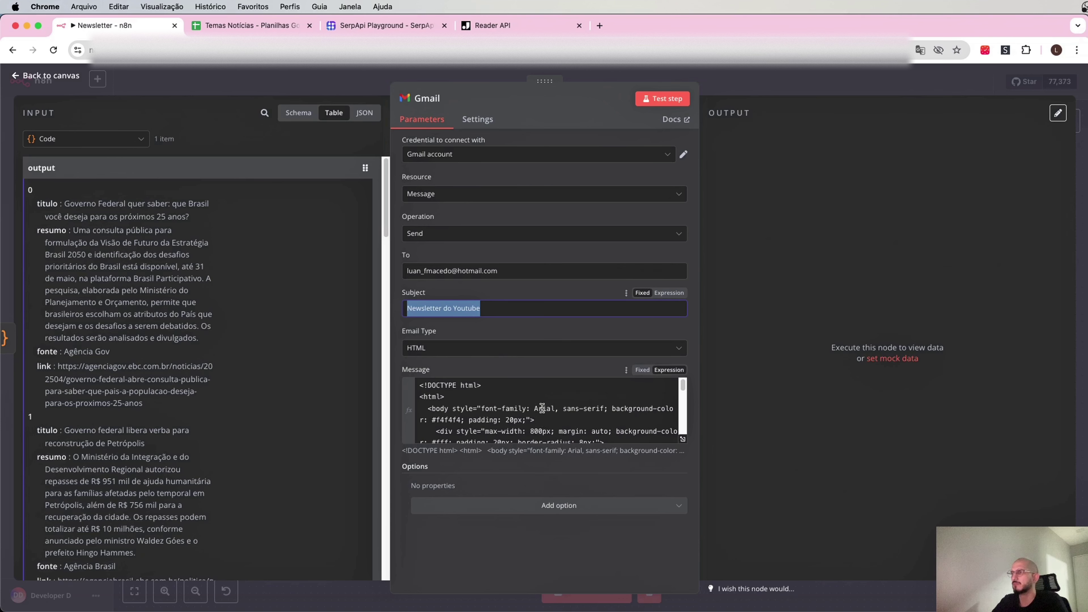
left_click(527, 391)
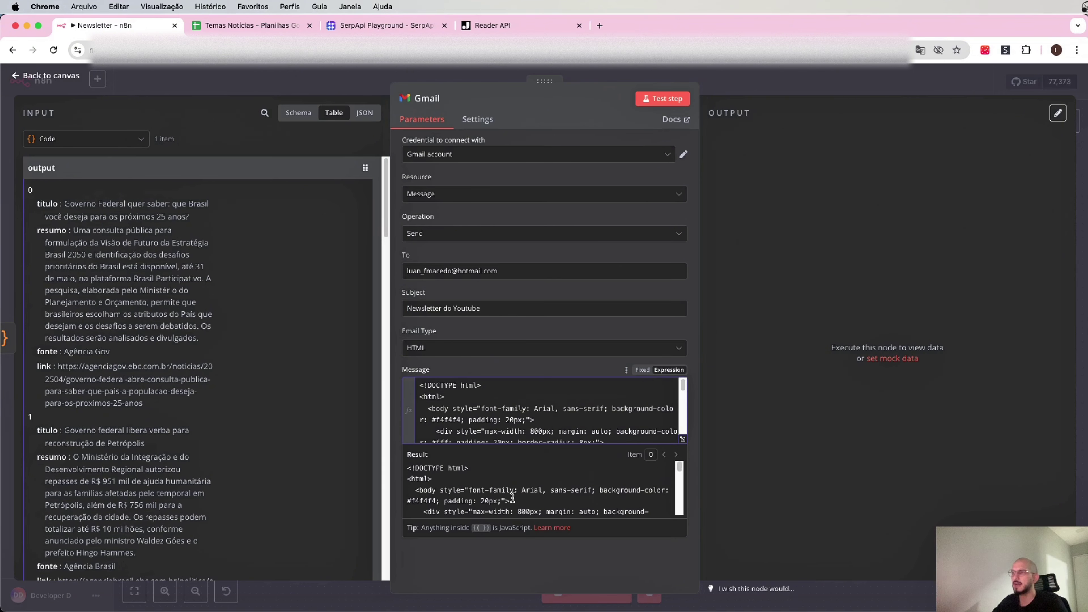
left_click_drag(536, 437, 537, 423)
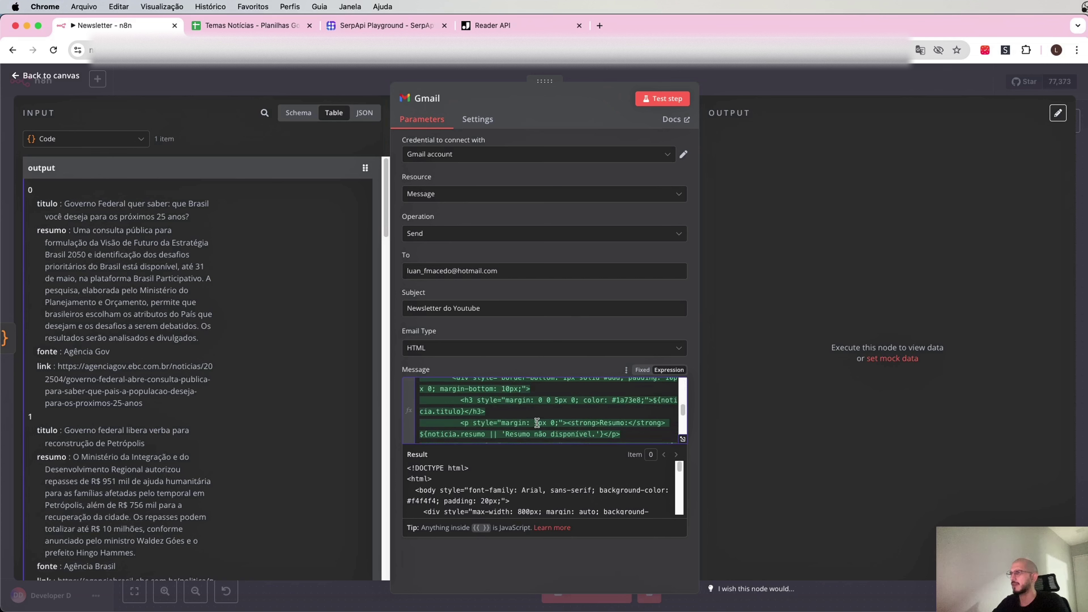
scroll(537, 423, "down", 5)
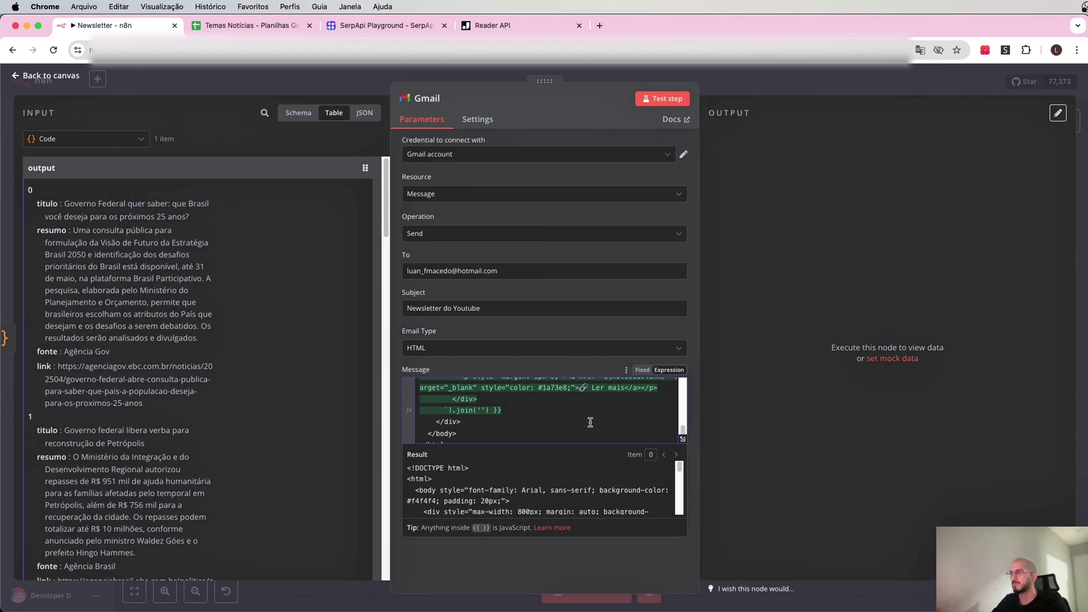
scroll(591, 422, "up", 15)
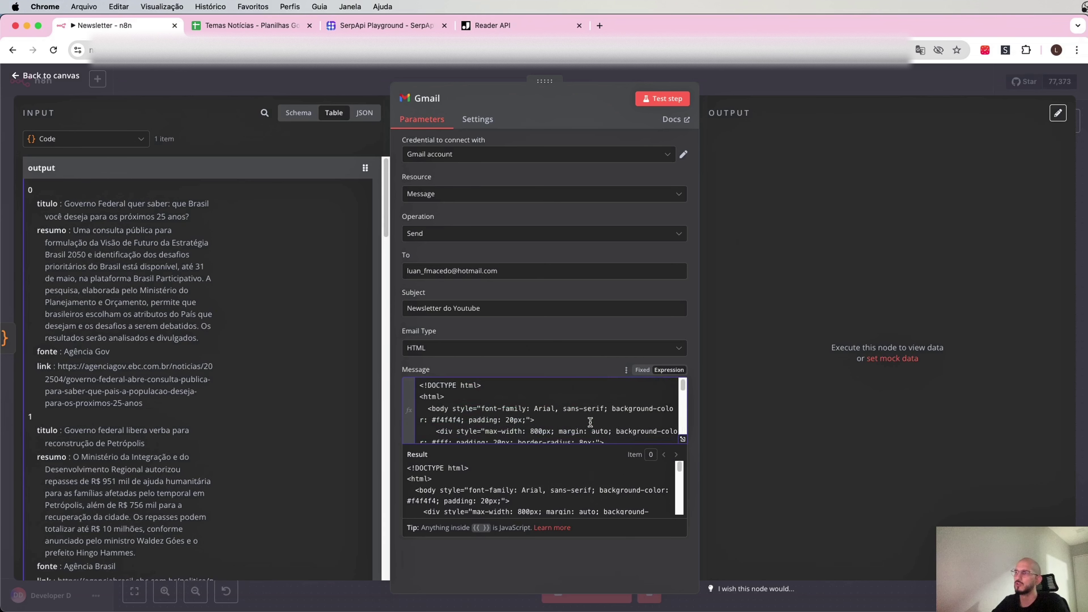
Step: Return to the canvas and run the Gmail node on its own to send the newsletter email
left_click(730, 82)
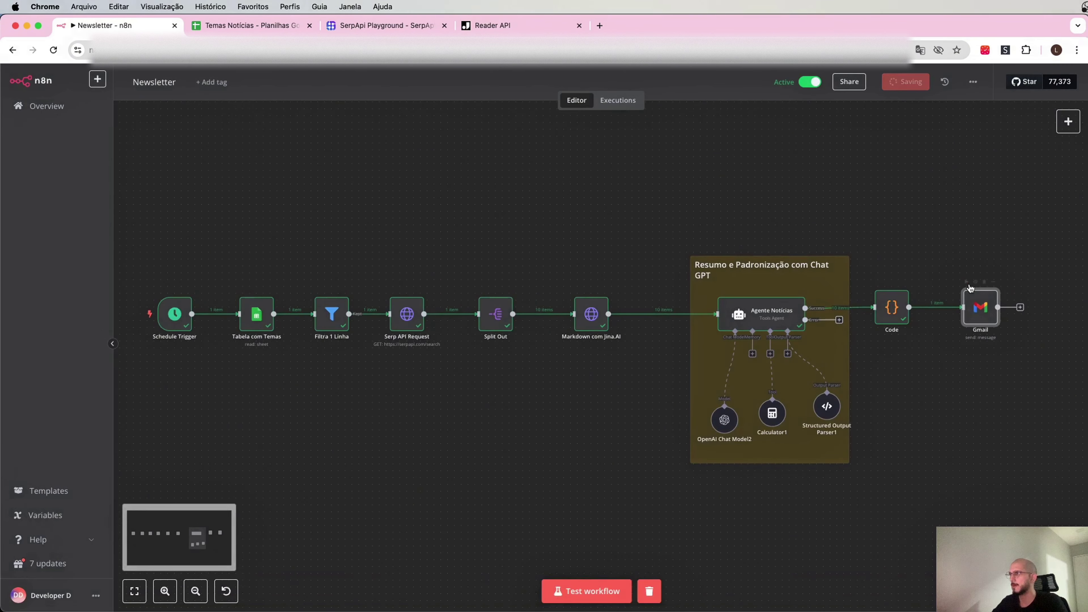
left_click(966, 283)
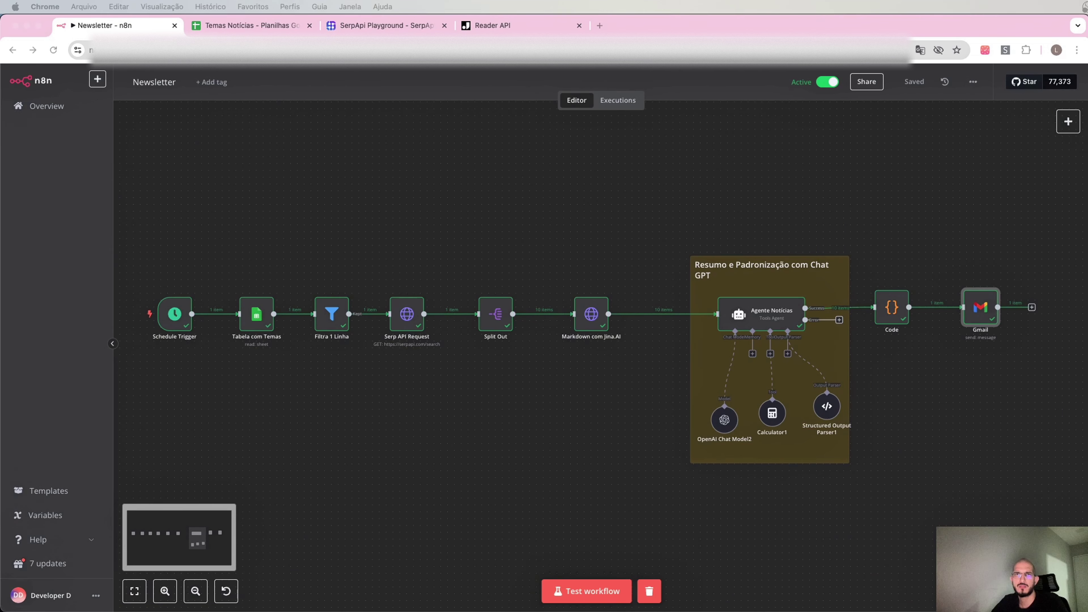
Step: Switch to the Outlook window with the "Newsletter do Youtube" email and enlarge it to fill the screen
key("super+grave")
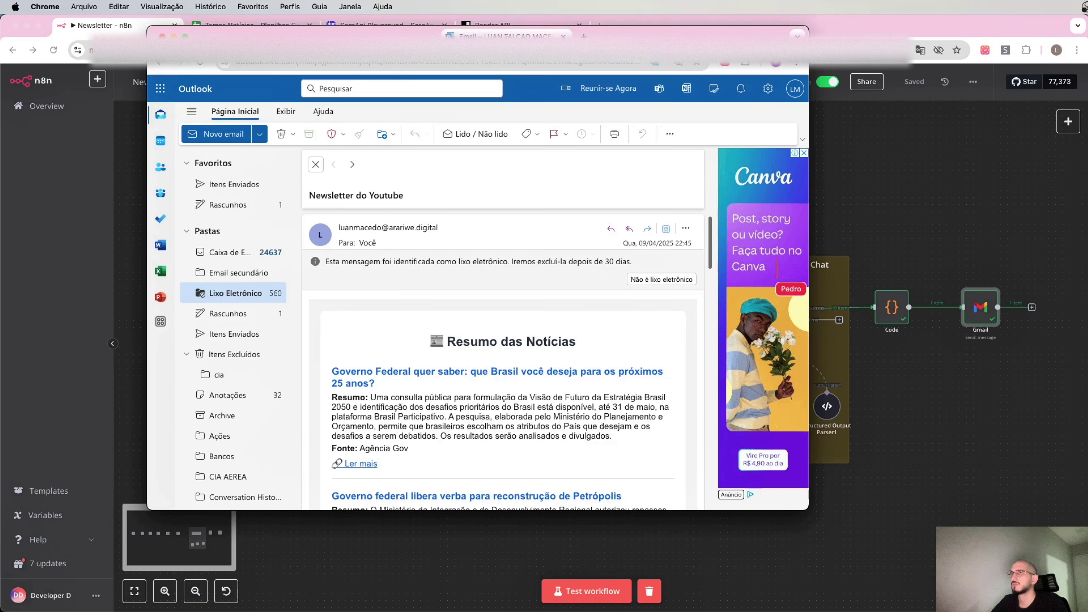
left_click_drag(506, 37, 563, 36)
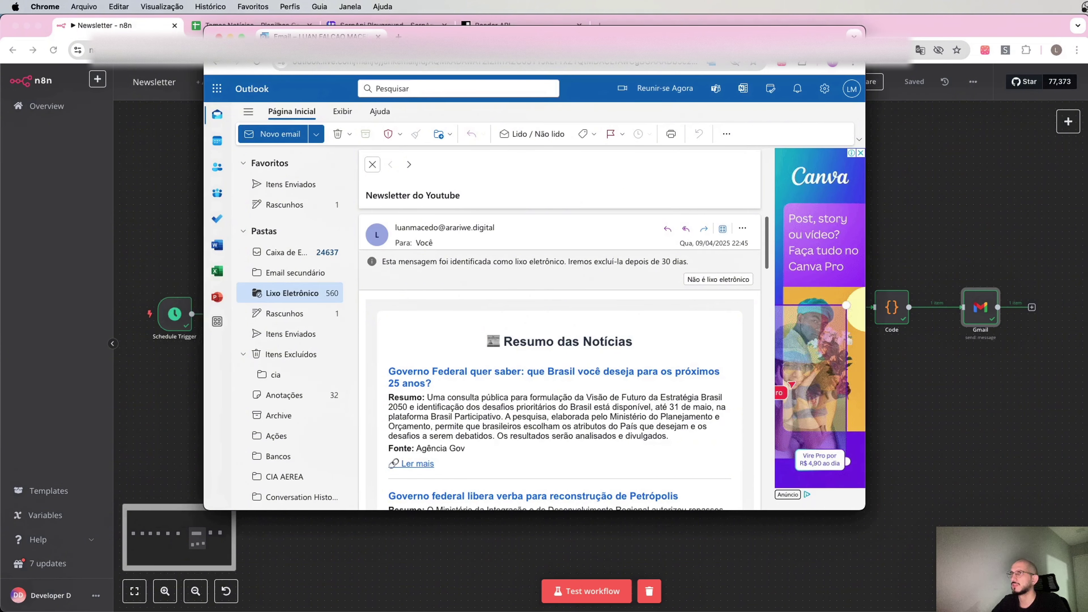
key("ctrl+alt+e")
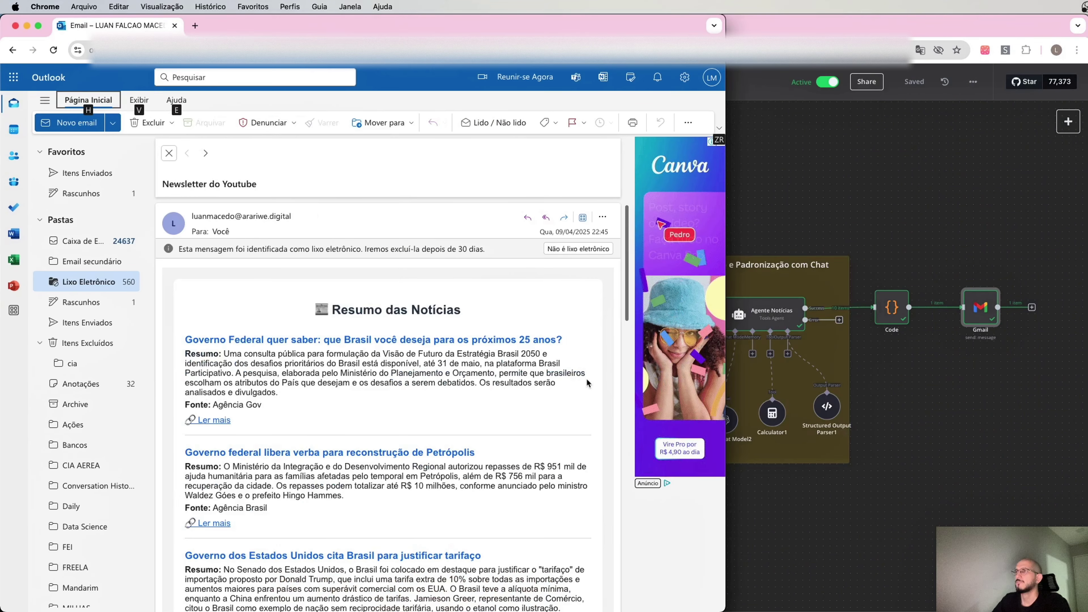
scroll(558, 308, "down", 1)
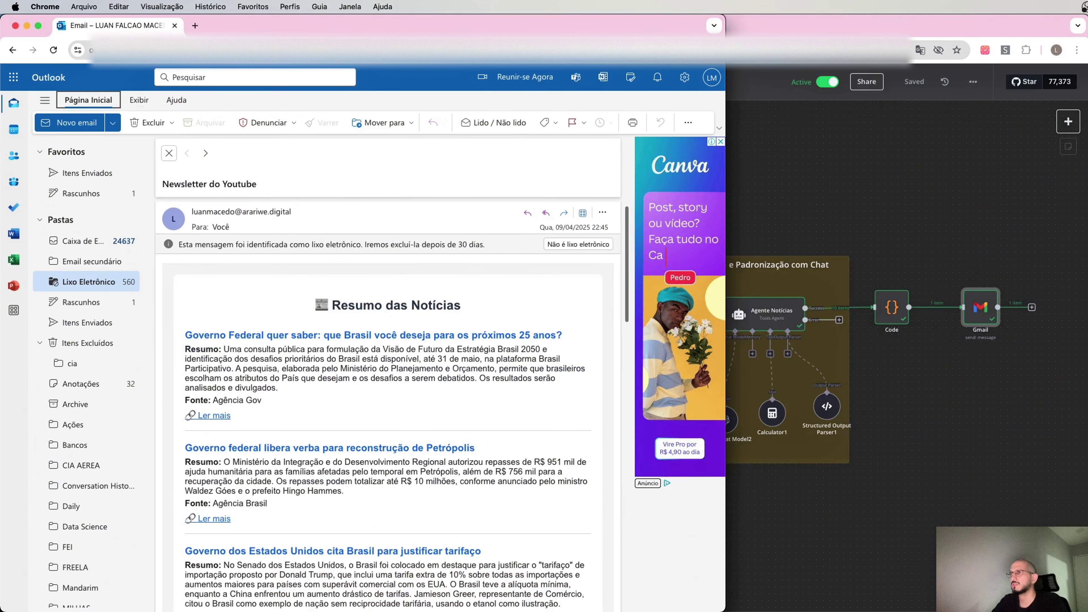
left_click_drag(727, 33, 1086, 64)
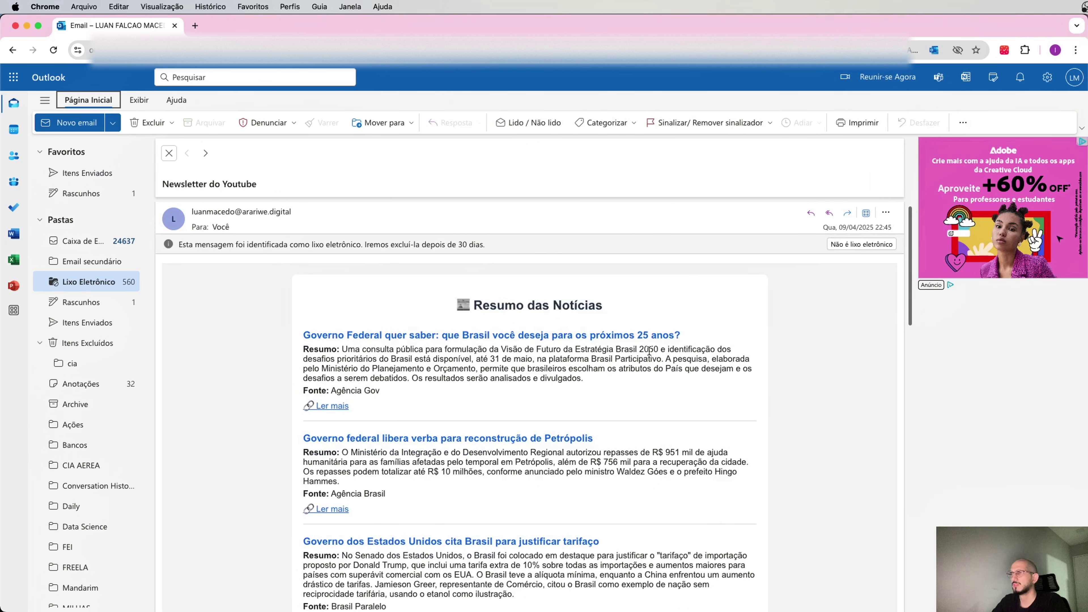
Step: Look over the email's first news summaries, visit the "Ler mais" link of the Agência Gov item, and close the article after skimming it
scroll(485, 357, "down", 1)
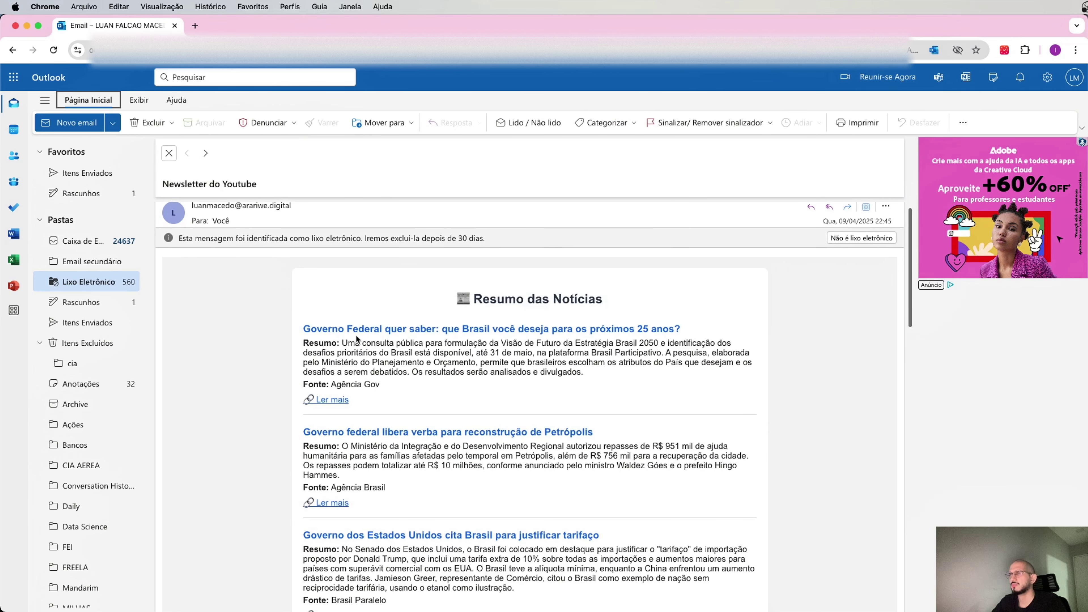
scroll(593, 348, "down", 1)
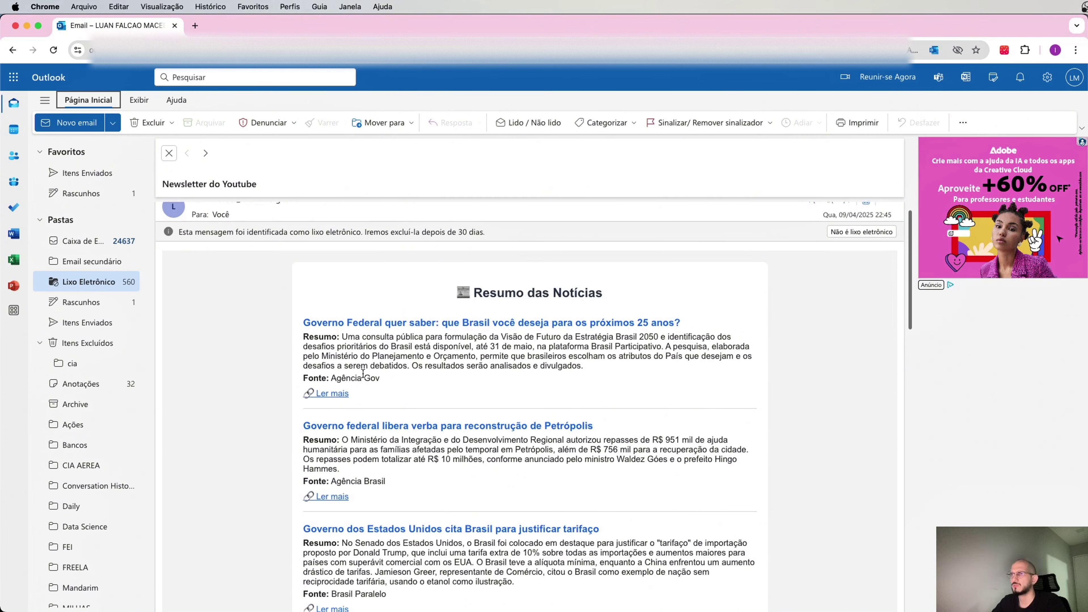
scroll(371, 424, "down", 5)
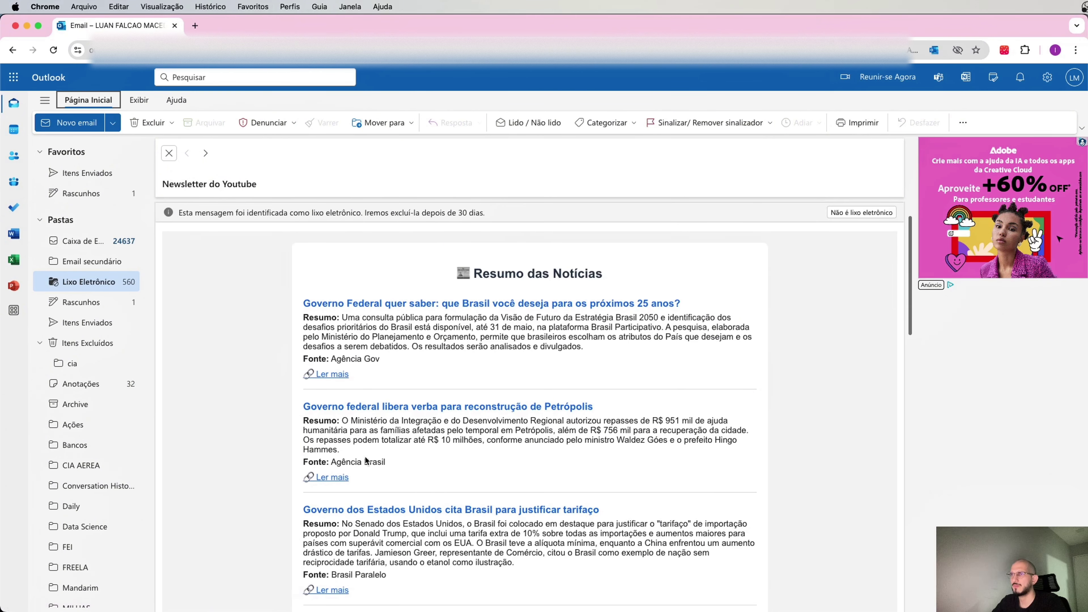
scroll(372, 482, "down", 2)
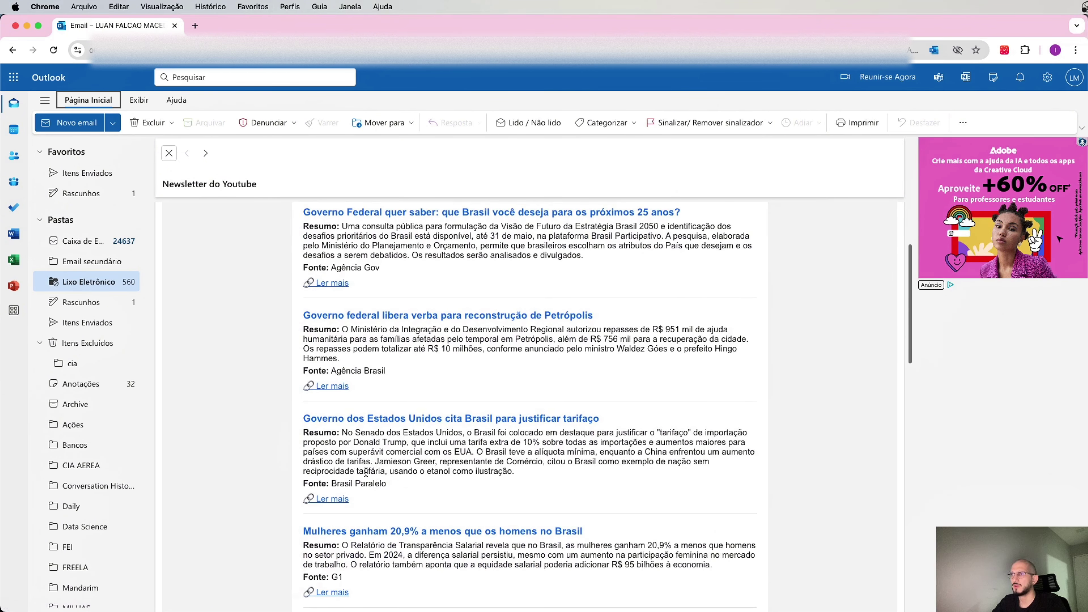
scroll(383, 420, "up", 4)
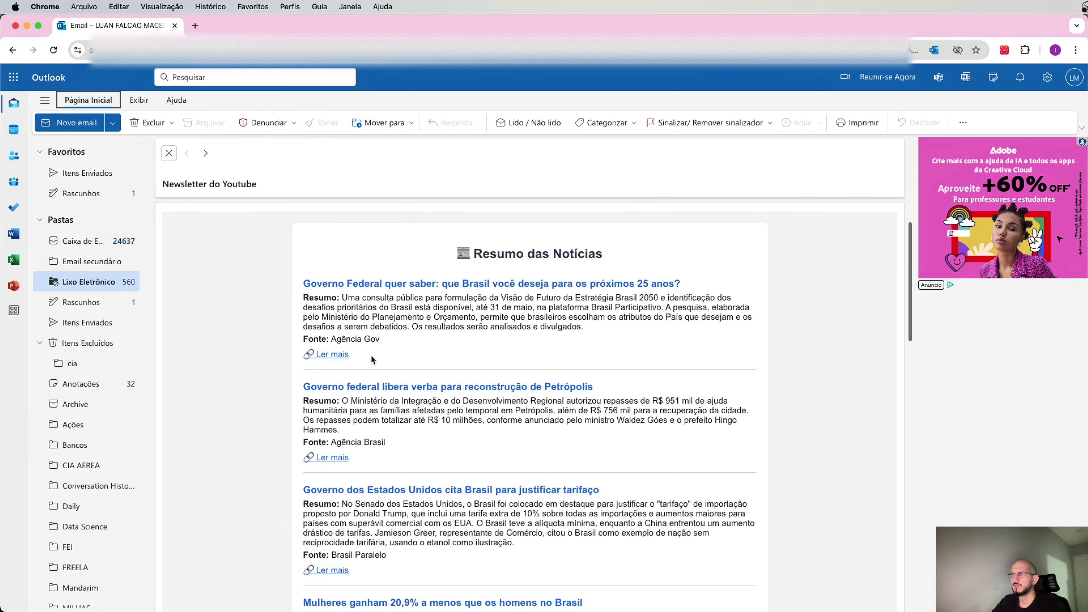
left_click(330, 356)
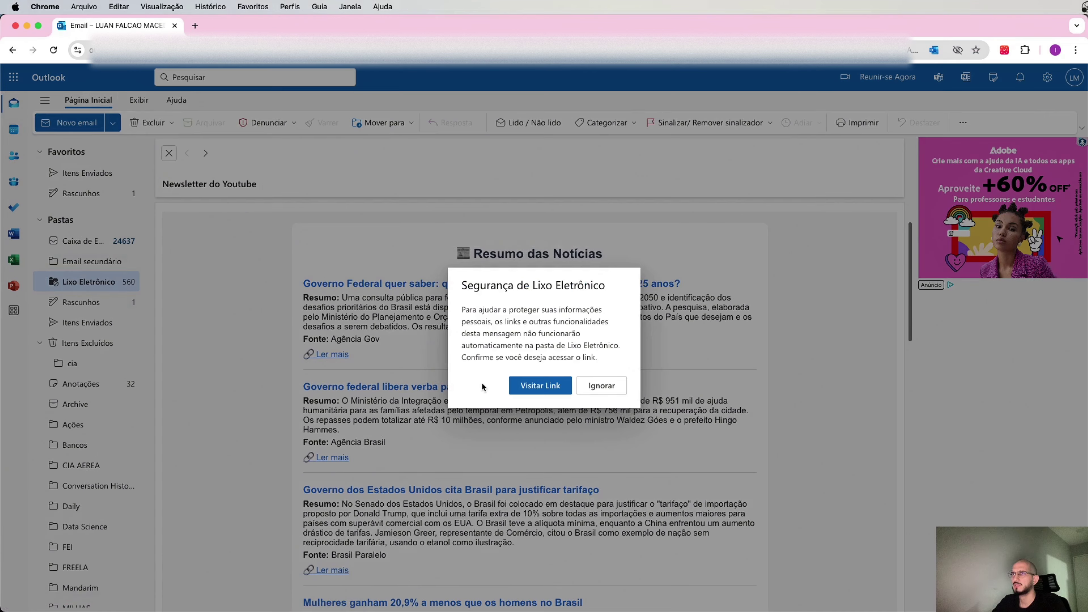
left_click(524, 388)
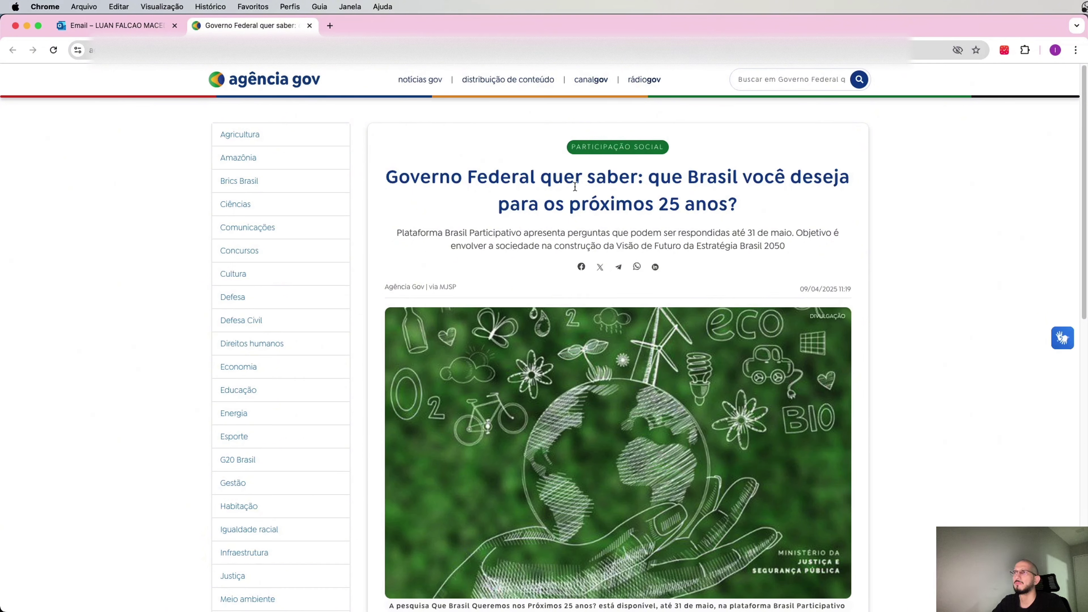
scroll(664, 196, "down", 20)
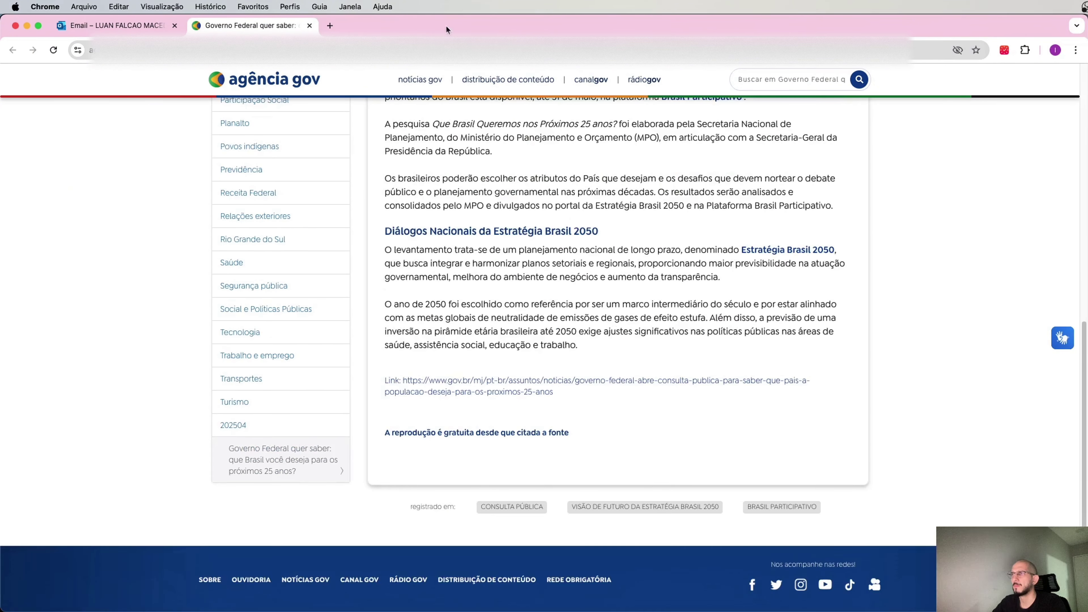
left_click(309, 26)
Step: Visit the "Ler mais" link of the G1 item on women's pay, skim the article, and close it and the email to return to n8n
scroll(383, 446, "down", 4)
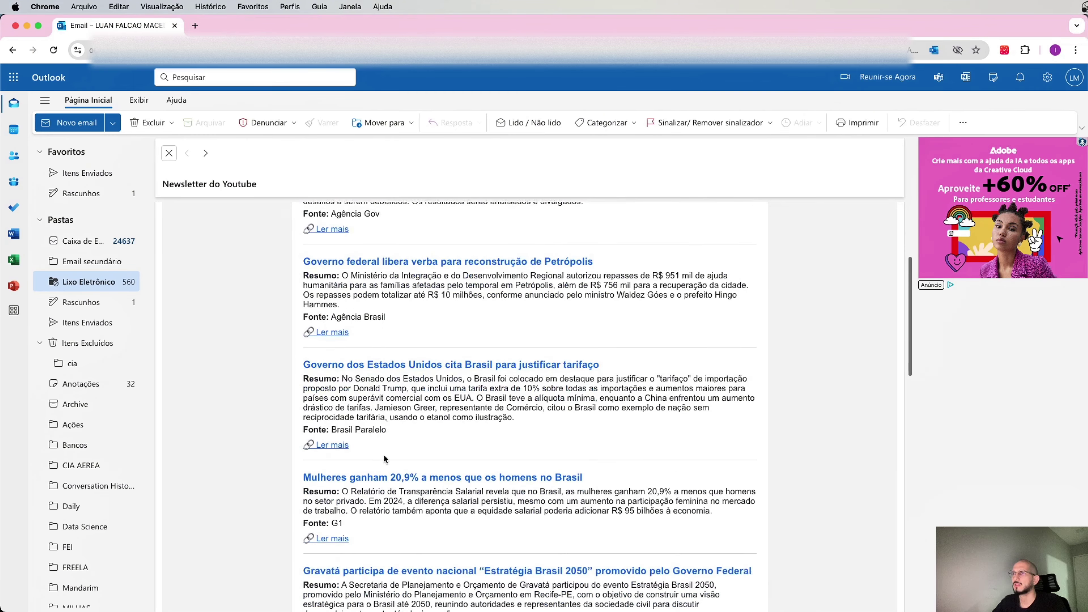
scroll(383, 455, "down", 2)
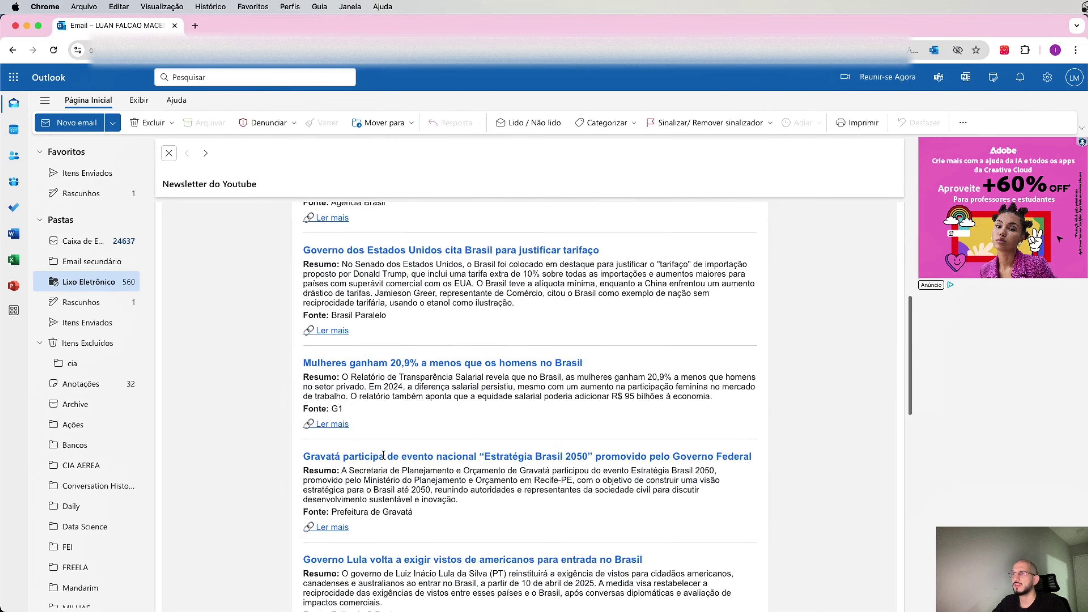
left_click(331, 426)
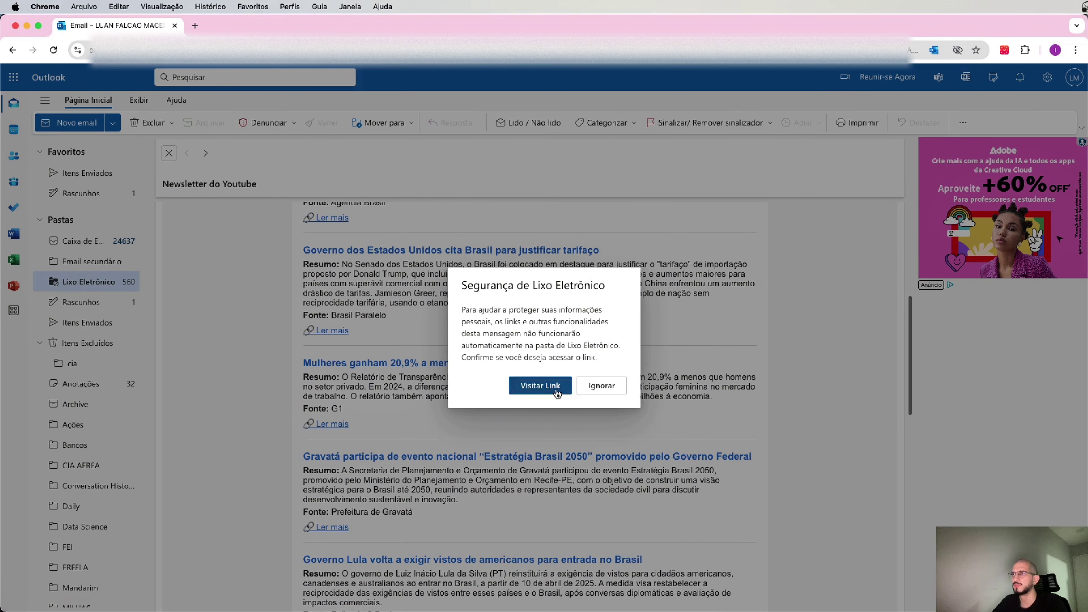
left_click(556, 385)
scroll(589, 274, "down", 1)
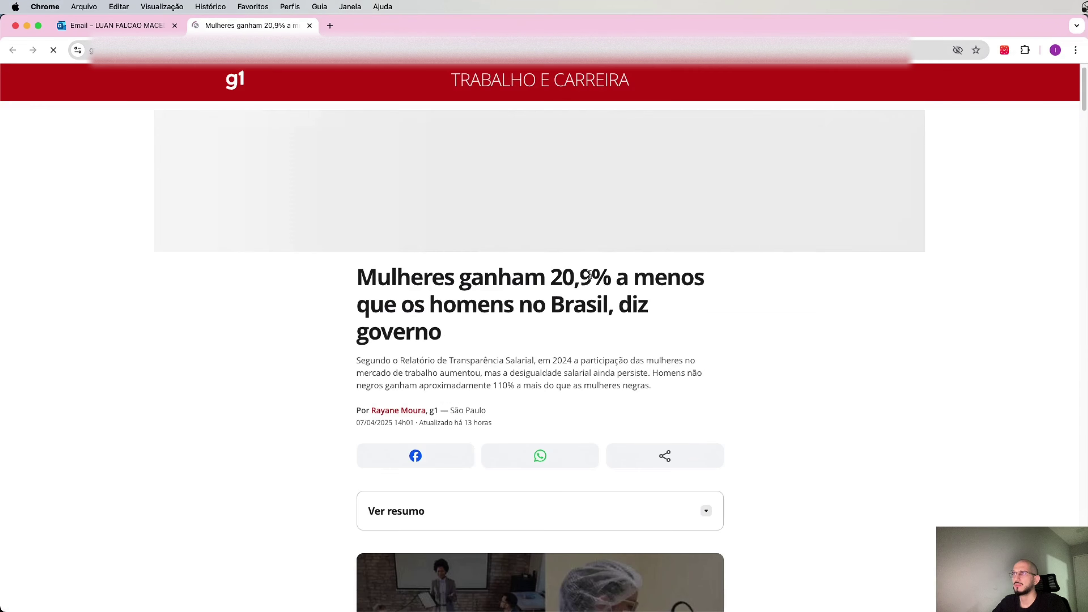
scroll(708, 349, "down", 15)
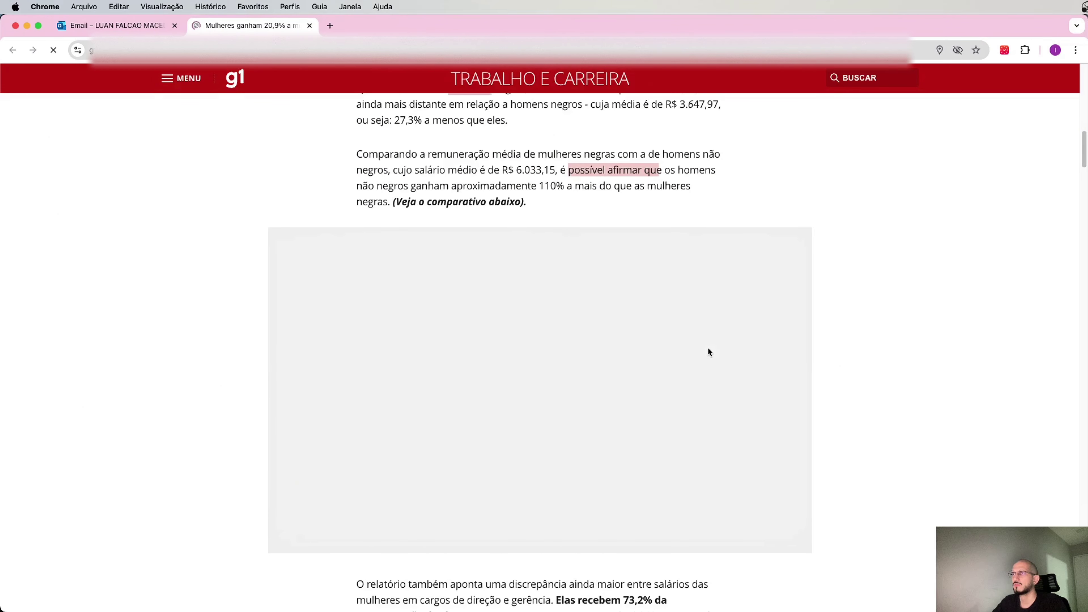
key("super+w")
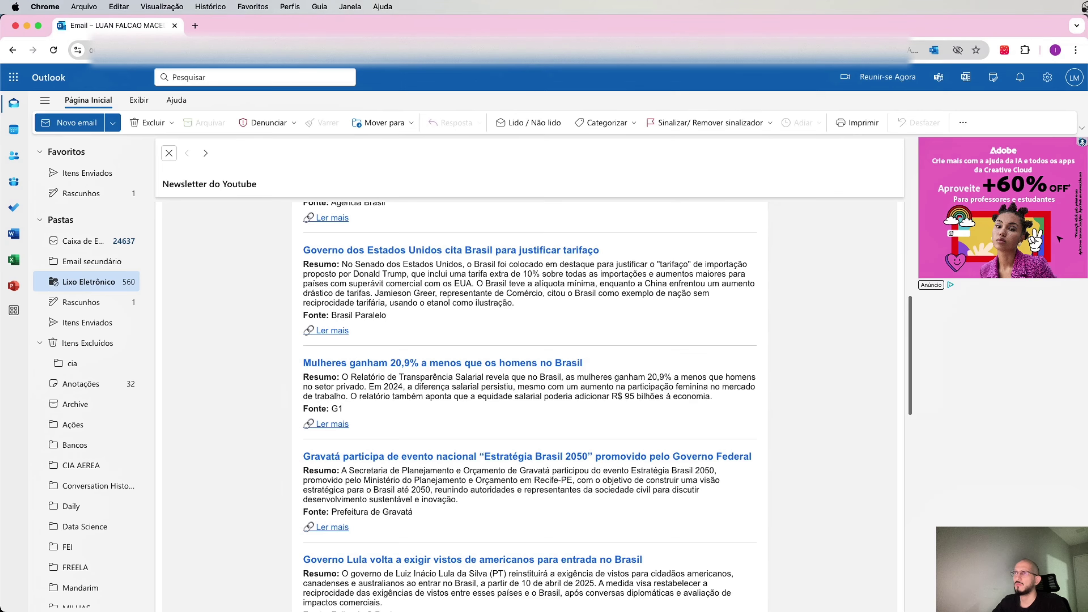
left_click(175, 26)
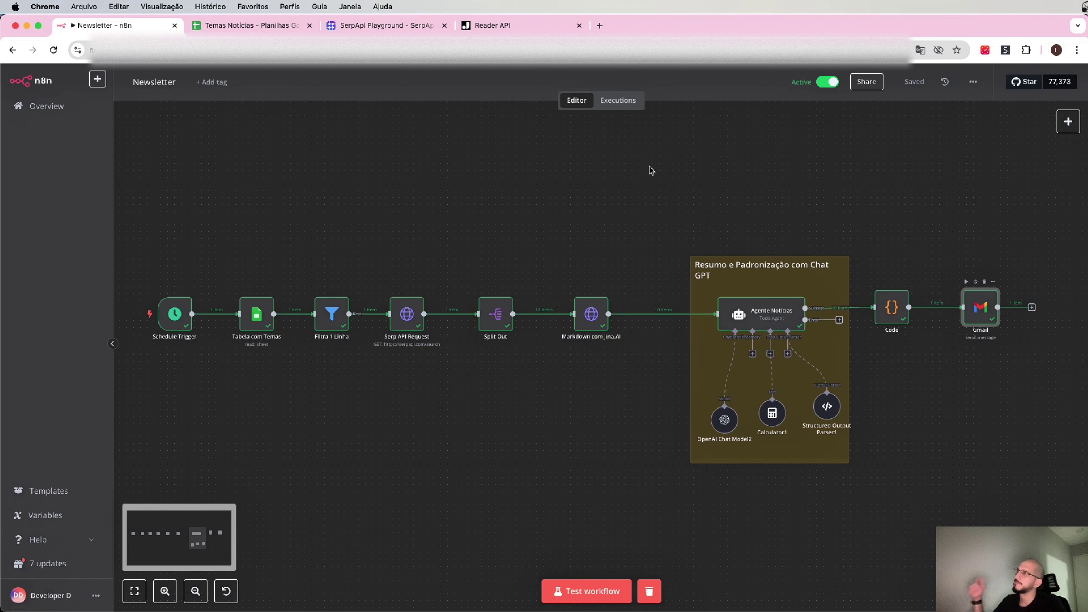